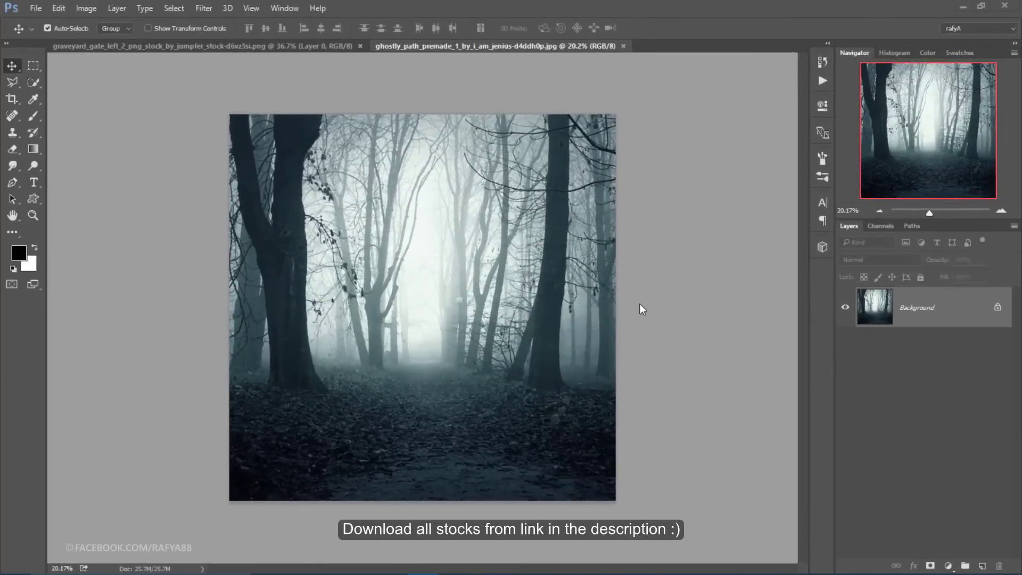
Bring the ghostly_path forest photo forward as the active base document
left_click(441, 262)
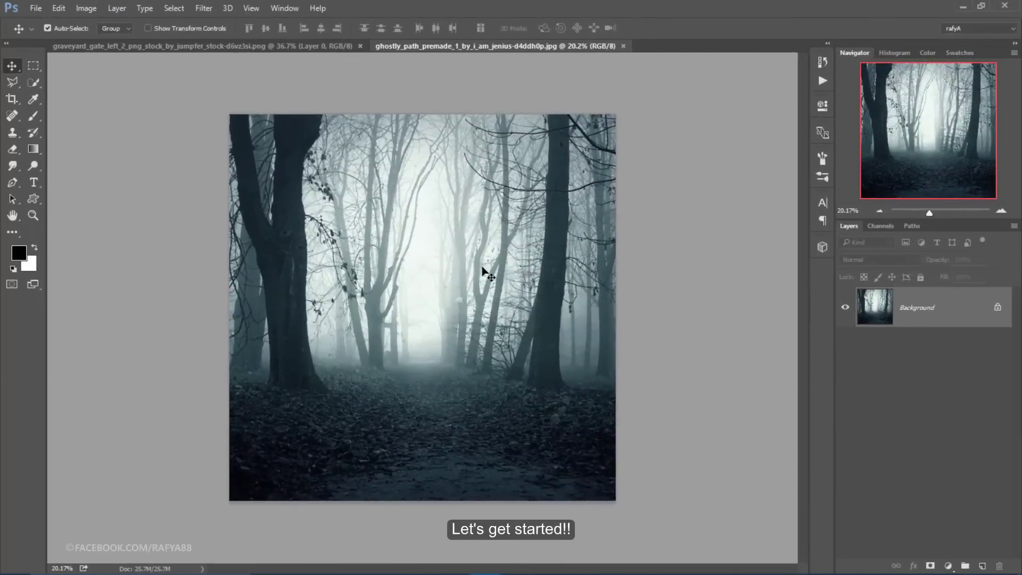
Crop in the left, right and bottom edges to a portrait frame centred on the misty path
left_click(12, 99)
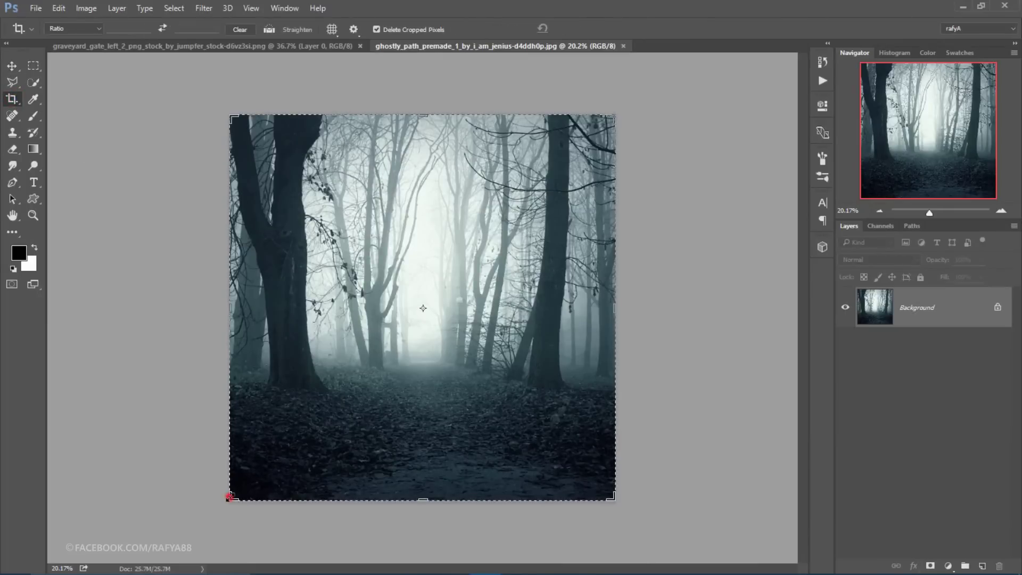
left_click_drag(230, 496, 274, 456)
left_click_drag(574, 313, 537, 313)
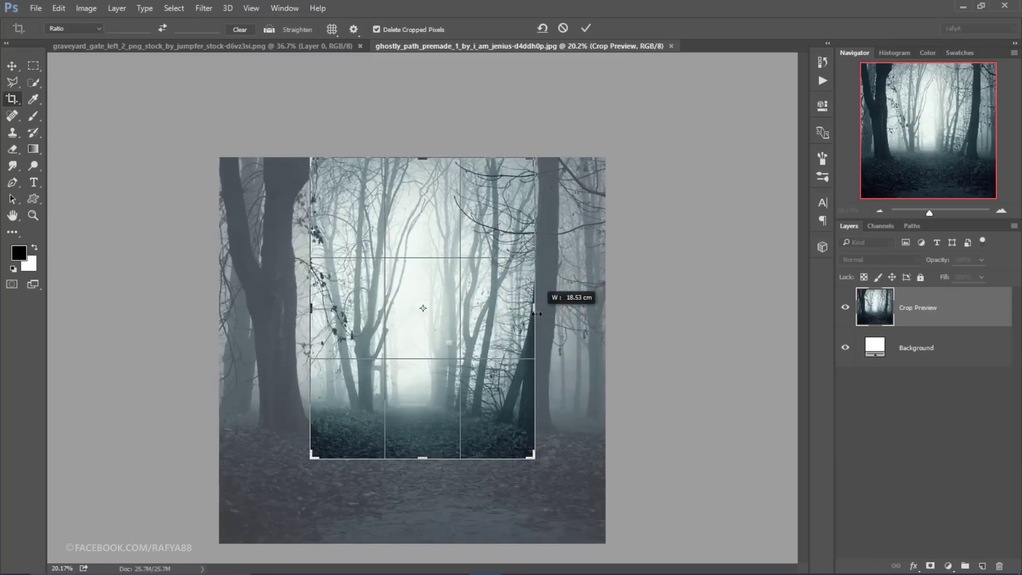
left_click_drag(421, 458, 418, 460)
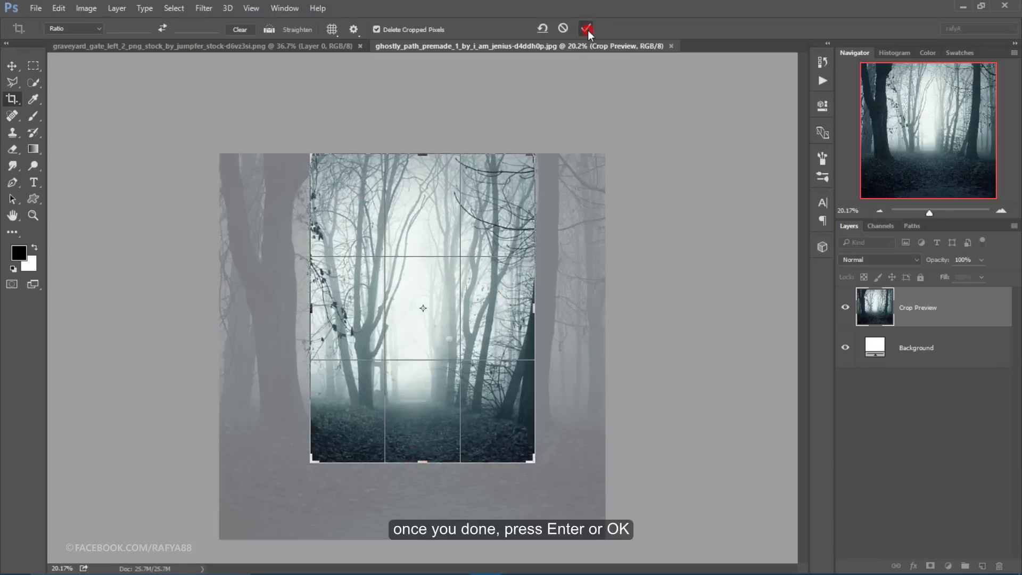
left_click(586, 28)
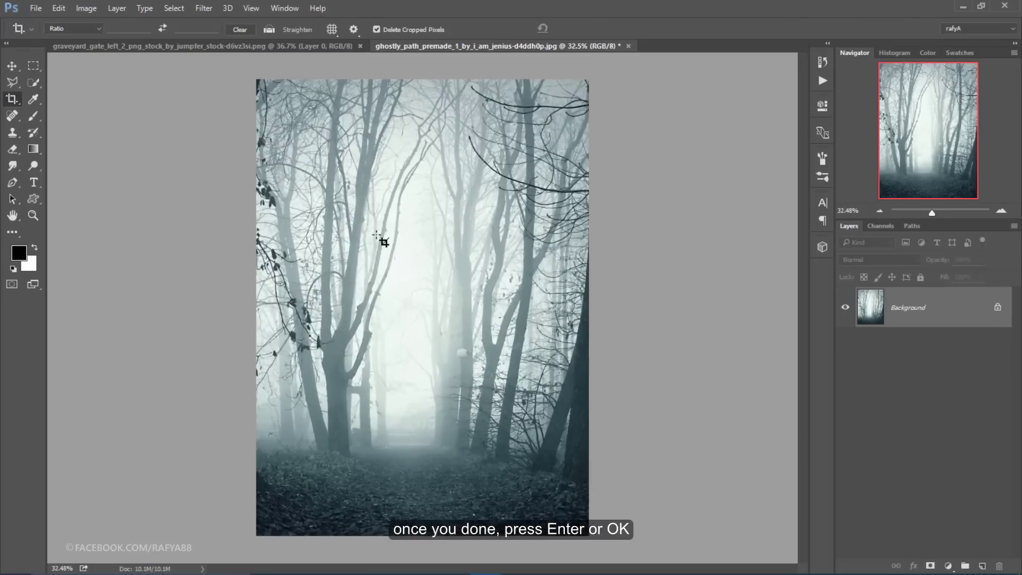
Apply a Lens Blur with Radius 40 to the whole forest background
left_click(204, 13)
mouse_move(240, 149)
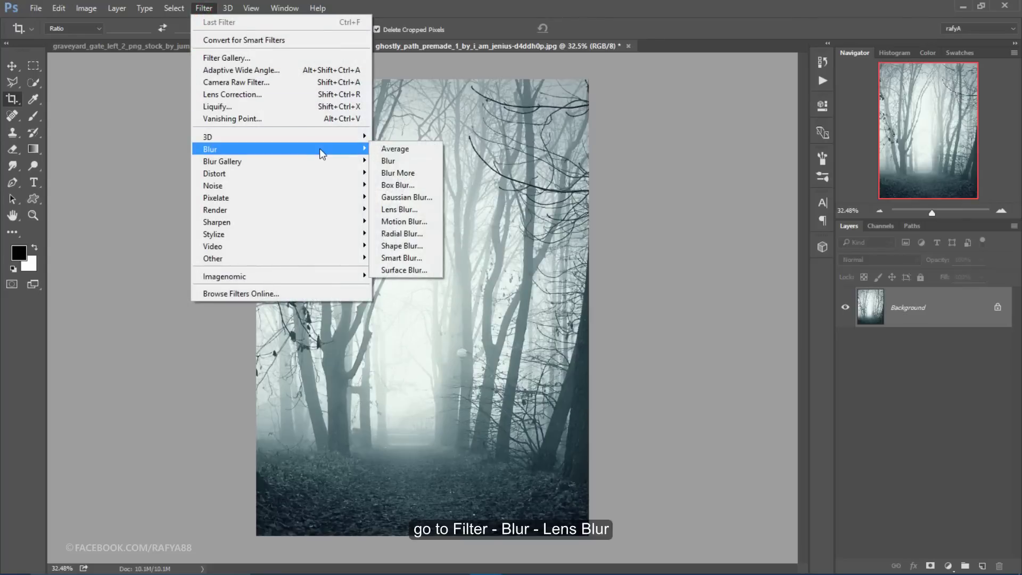
left_click(404, 210)
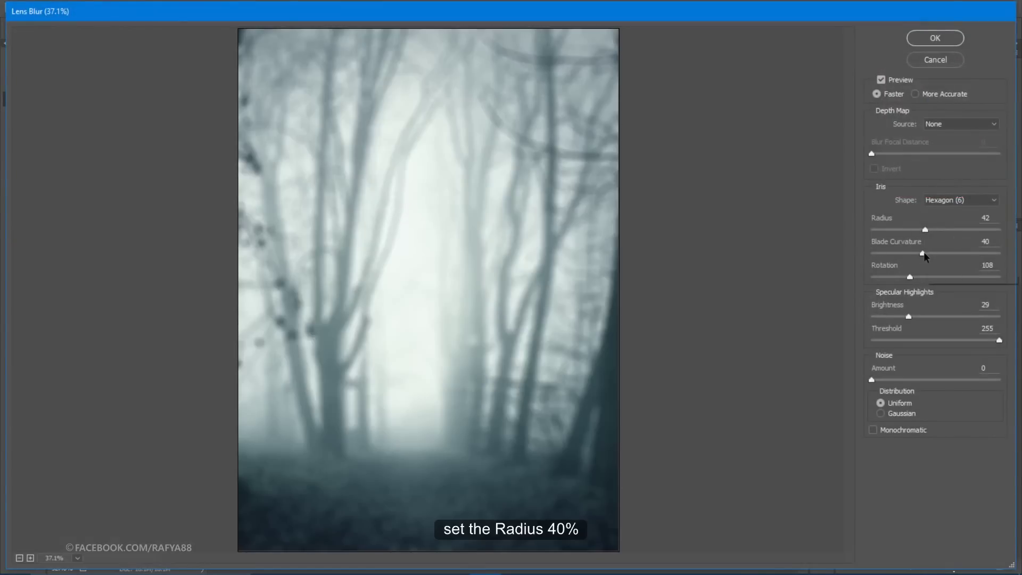
left_click_drag(926, 230, 917, 234)
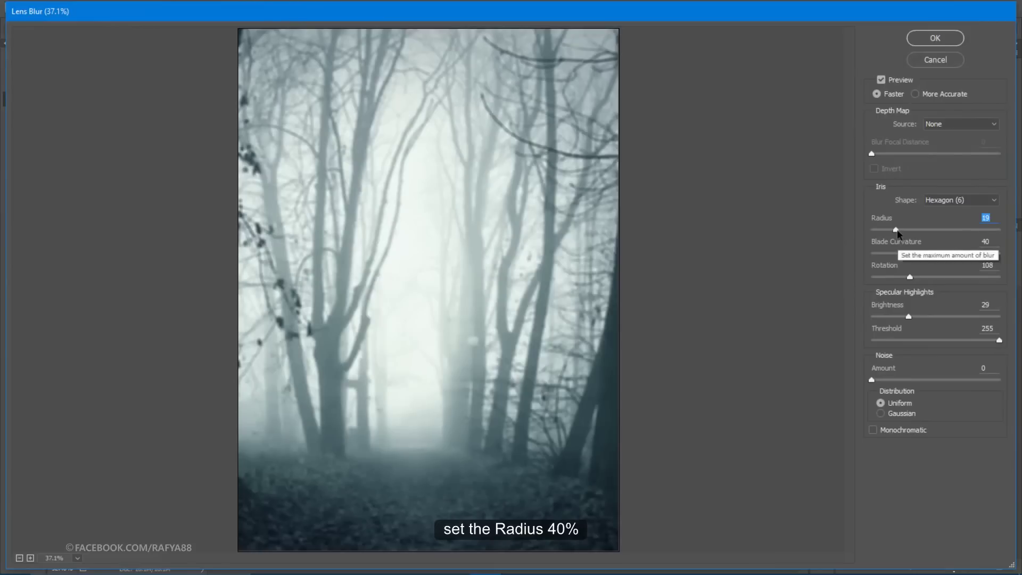
left_click(921, 230)
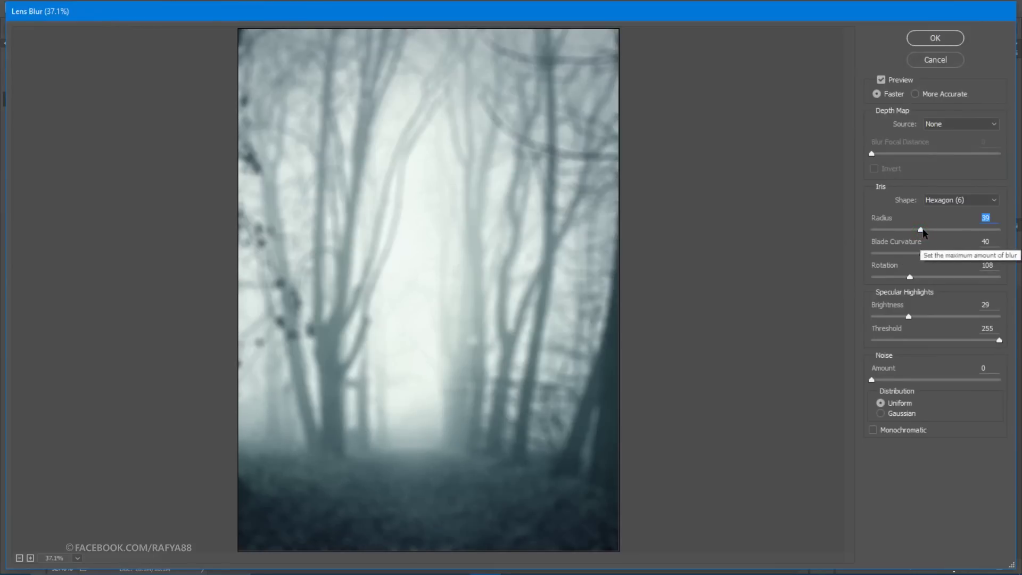
left_click(992, 217)
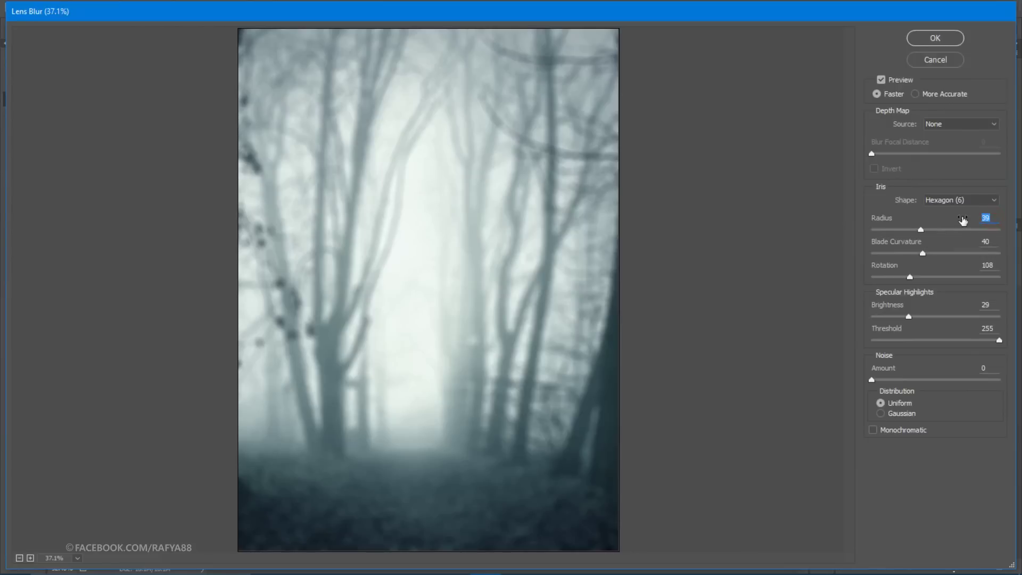
type("40")
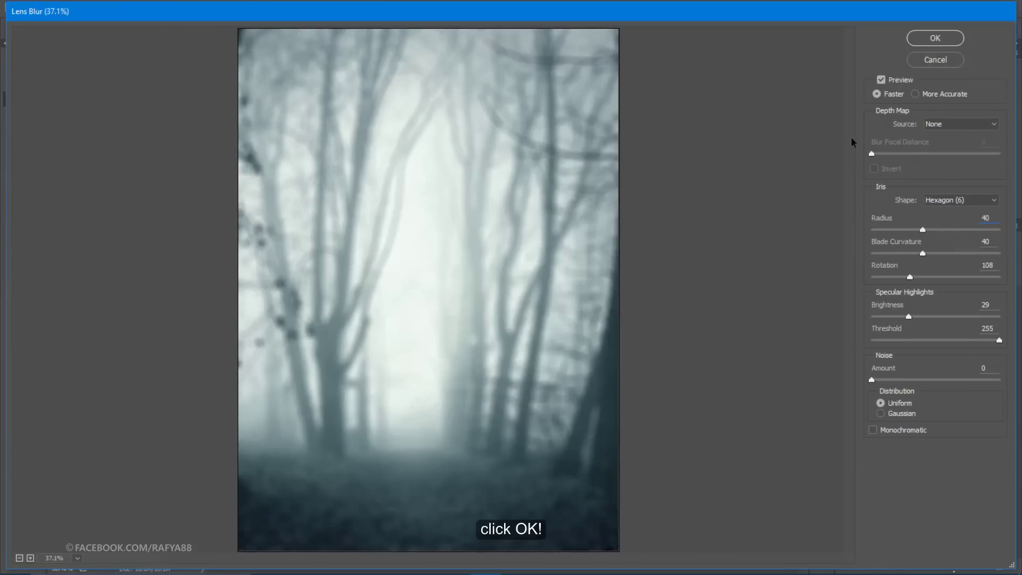
left_click(934, 42)
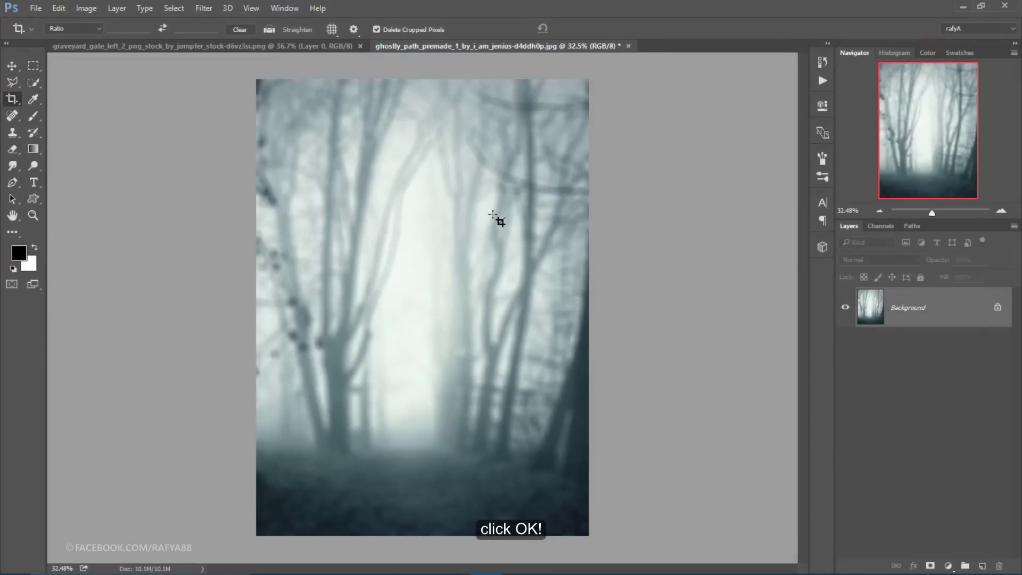
Copy the graveyard gate layer into the forest document
key("v")
left_click(456, 260)
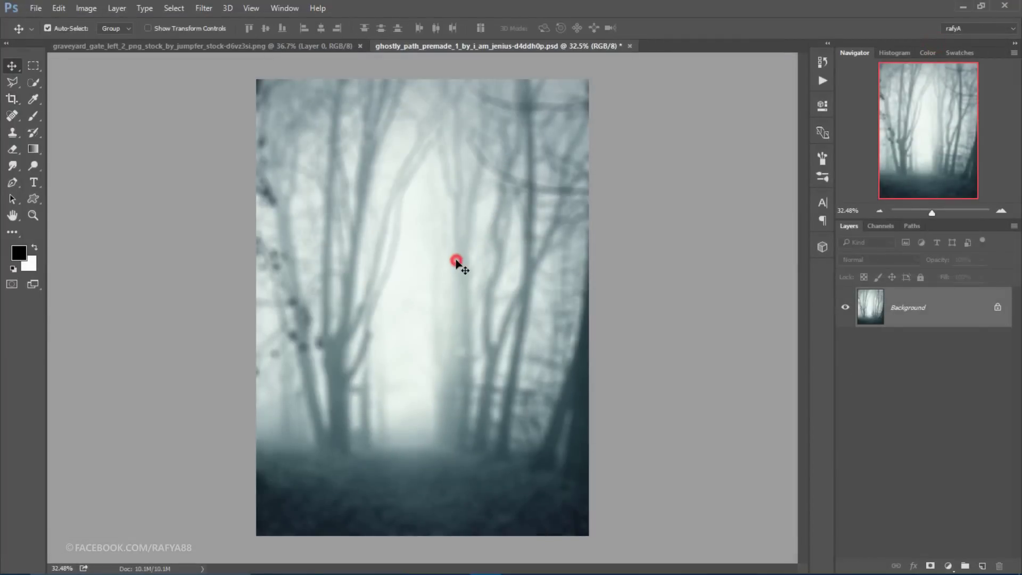
left_click(220, 46)
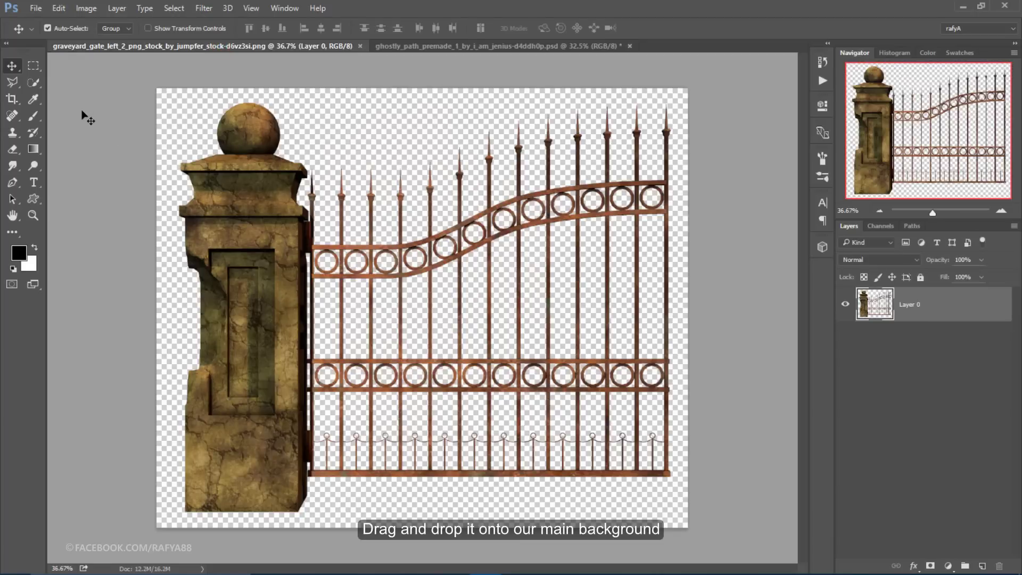
mouse_move(230, 158)
left_mouse_down()
mouse_move(360, 126)
mouse_move(336, 216)
left_mouse_up()
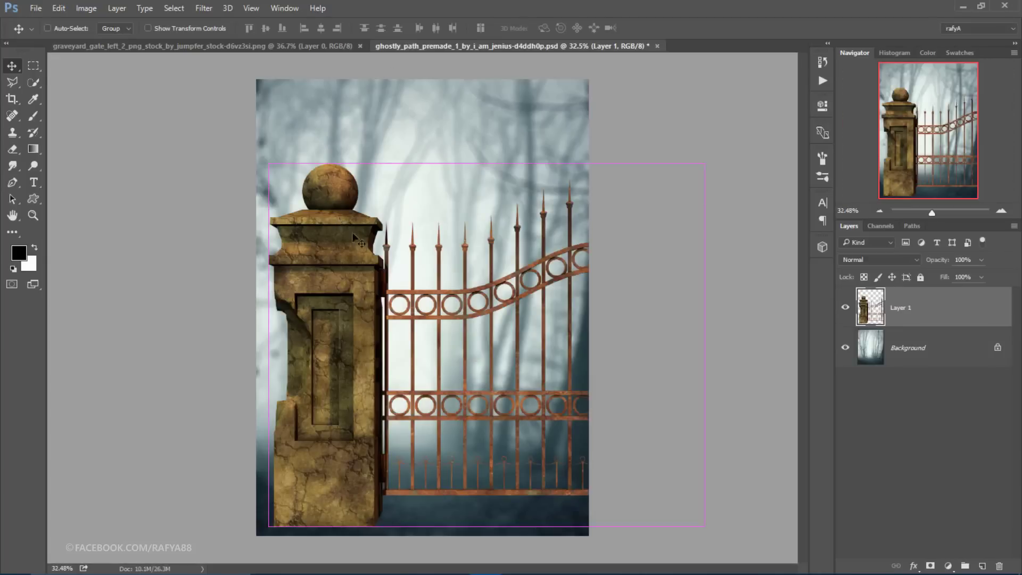
Flip the gate horizontally, enlarge it and move it up so its railings fill the frame
key("ctrl+t")
right_click(481, 261)
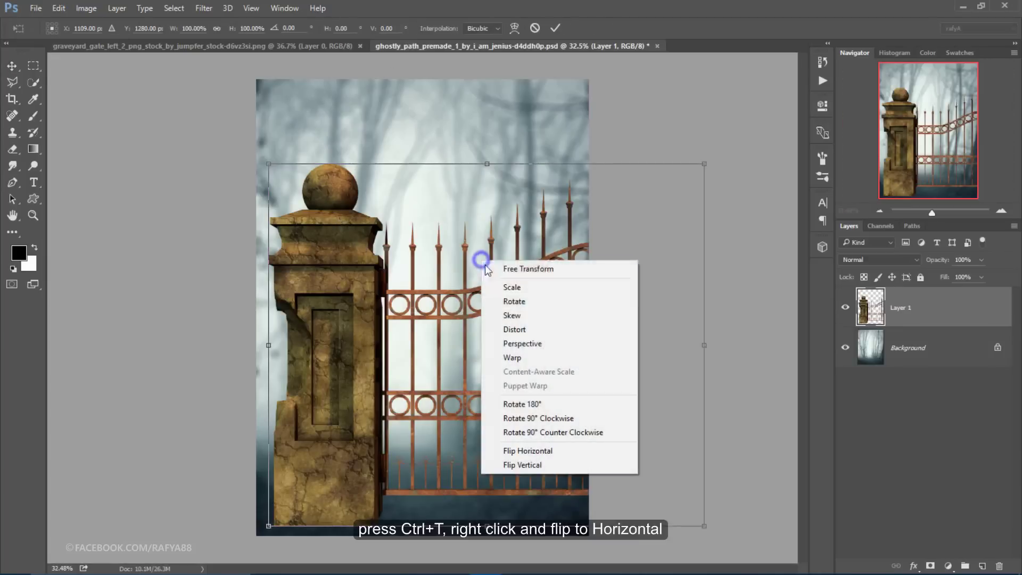
left_click(544, 450)
left_click_drag(505, 378, 462, 373)
scroll(657, 510, "down", 1)
mouse_move(646, 509)
left_mouse_down()
mouse_move(714, 529)
mouse_move(709, 516)
left_mouse_up()
left_click_drag(659, 479, 661, 456)
left_click(553, 27)
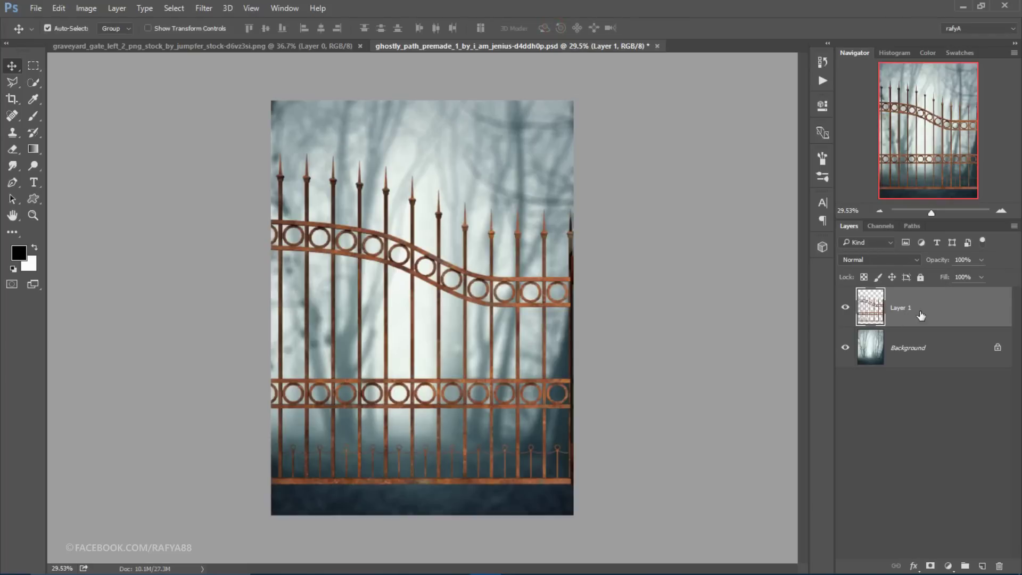
left_click(210, 11)
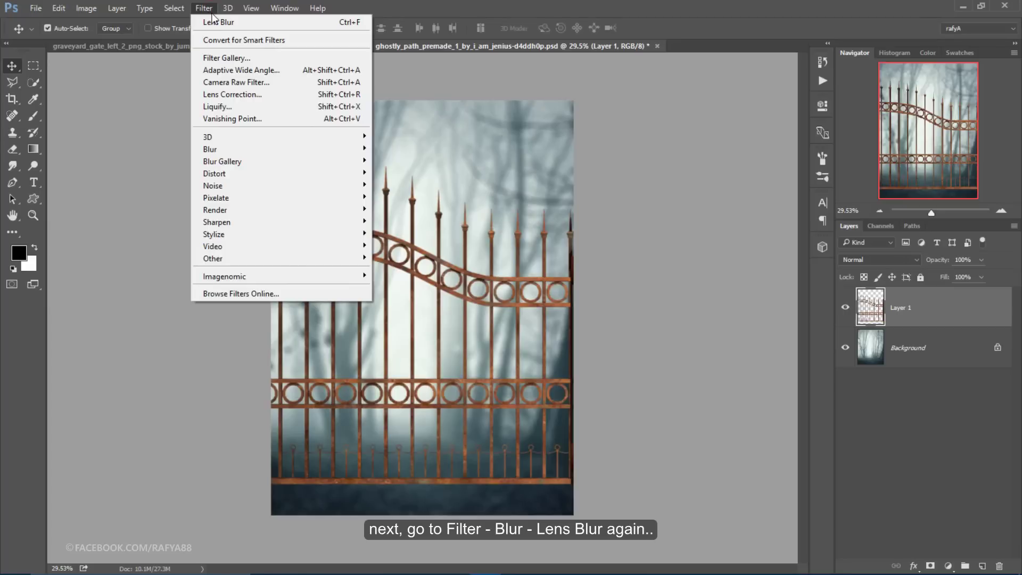
mouse_move(210, 149)
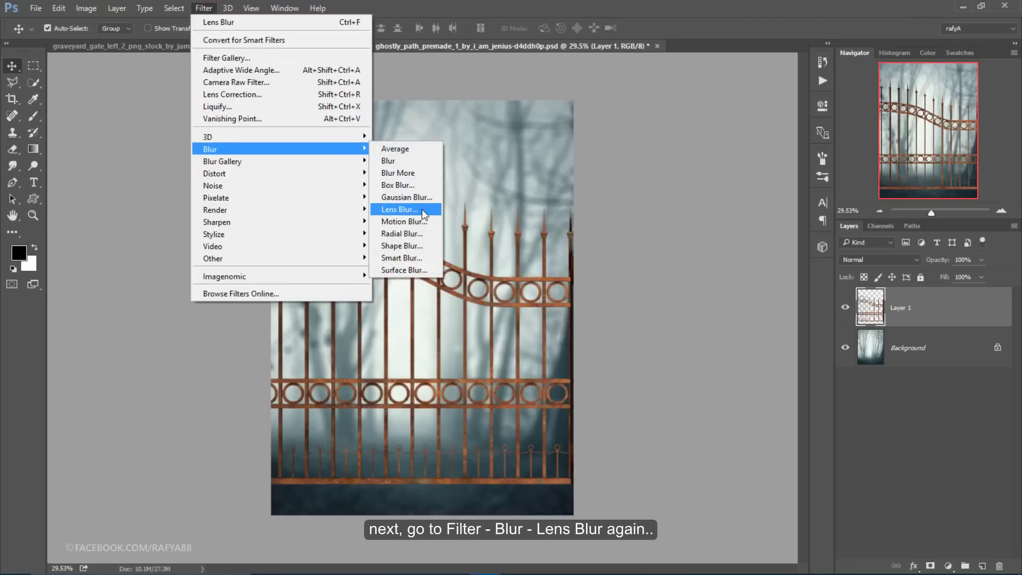
Apply a Lens Blur with Radius 15 to the gate layer
left_click(424, 214)
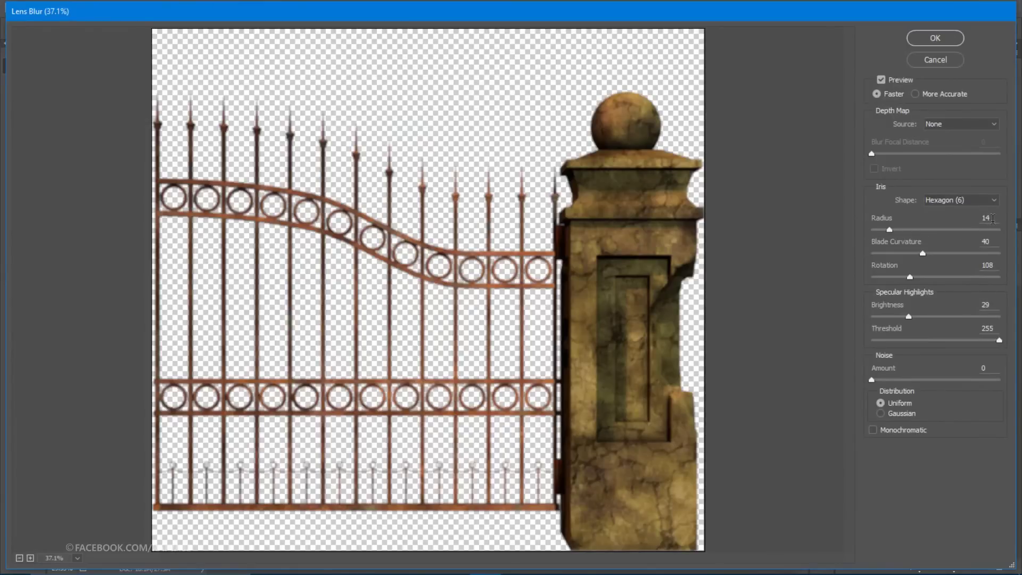
type("15")
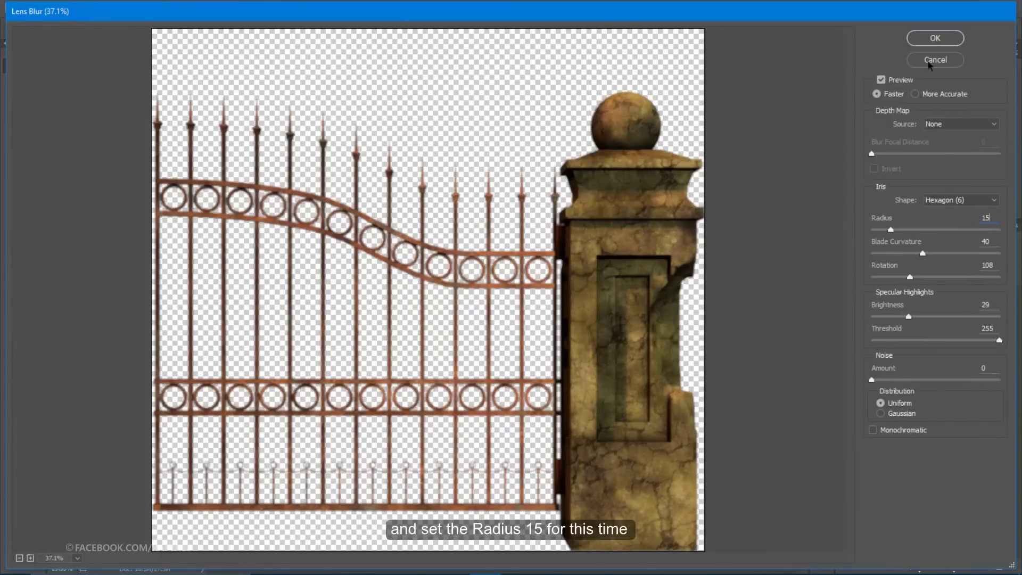
left_click(938, 38)
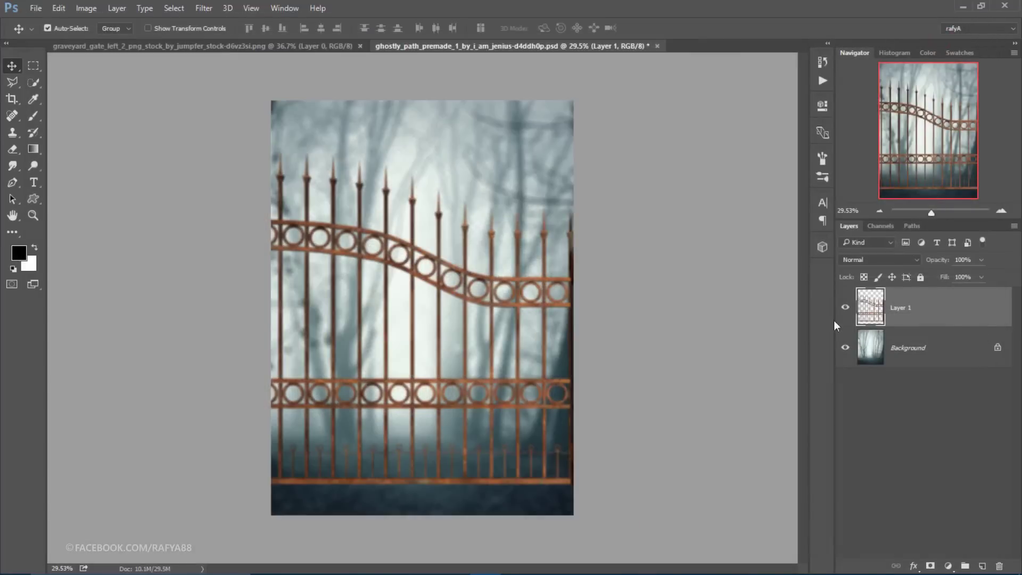
Add a Hue/Saturation layer clipped to the gate with Saturation -84 and Lightness -14
left_click(947, 566)
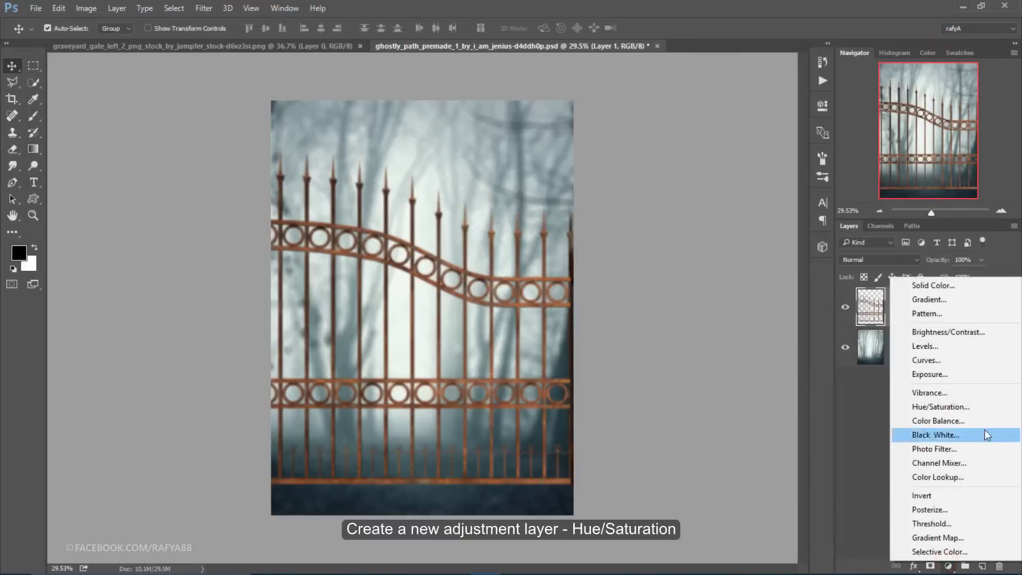
left_click(992, 409)
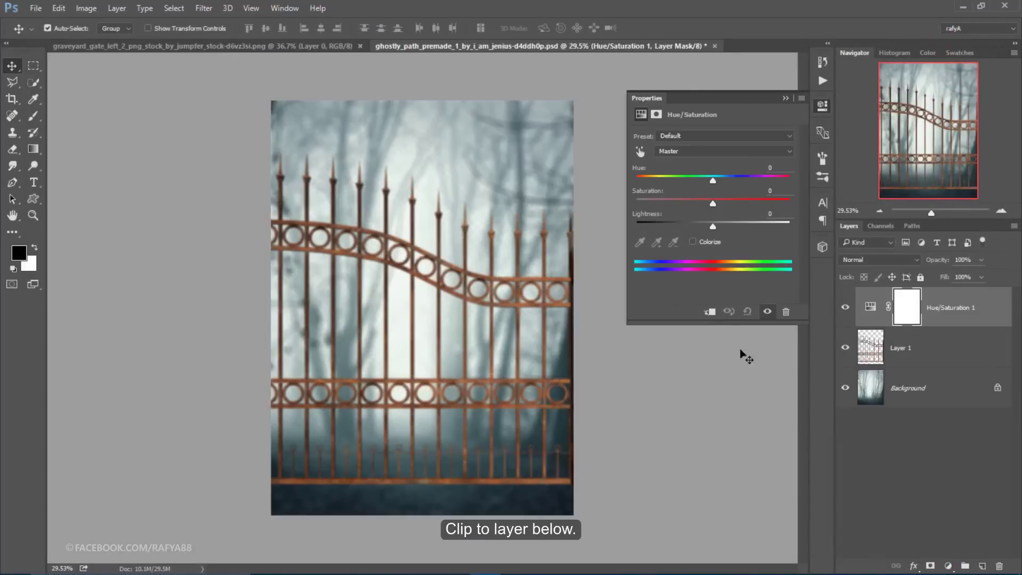
left_click(713, 314)
left_click_drag(713, 203, 675, 203)
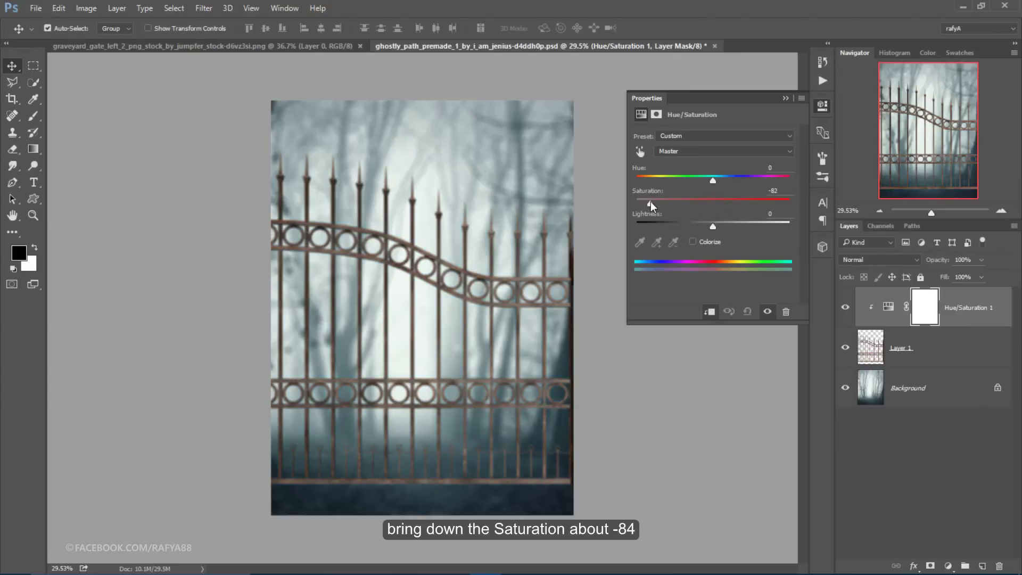
left_click_drag(649, 200, 648, 200)
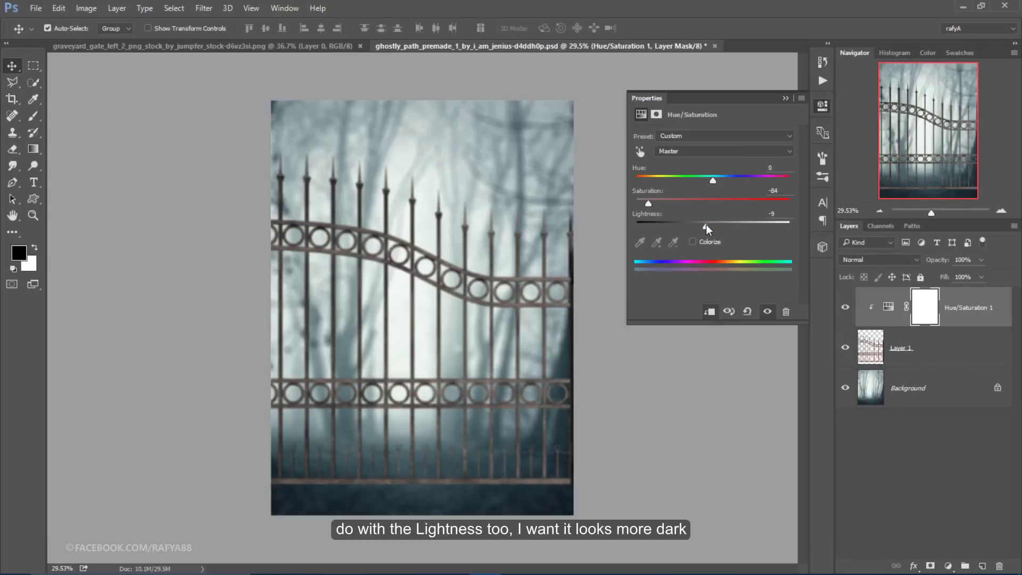
left_click_drag(706, 229, 702, 229)
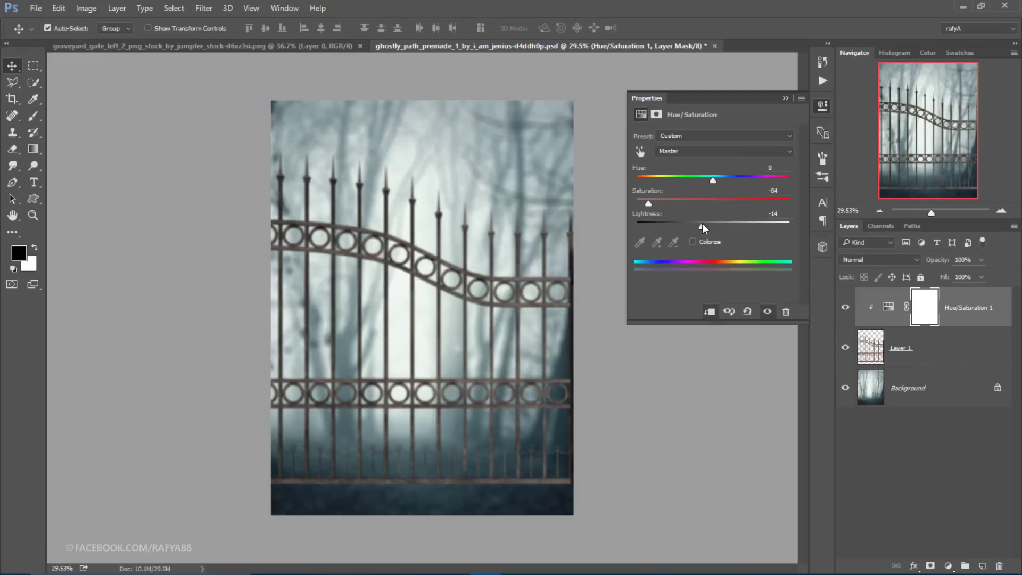
left_click(785, 99)
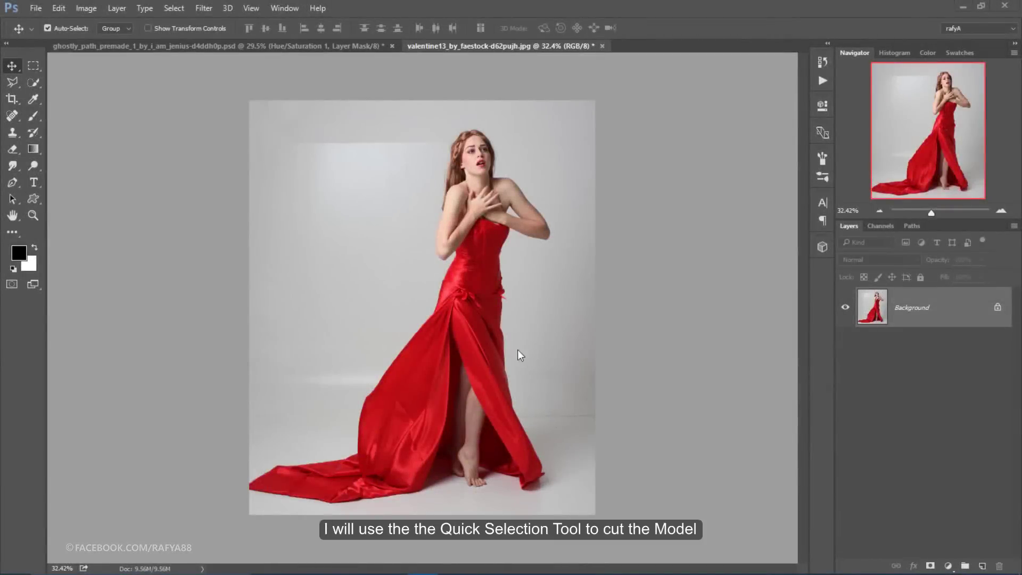
Quick-select the model's hair, face, arm, torso and red dress
left_click(34, 83)
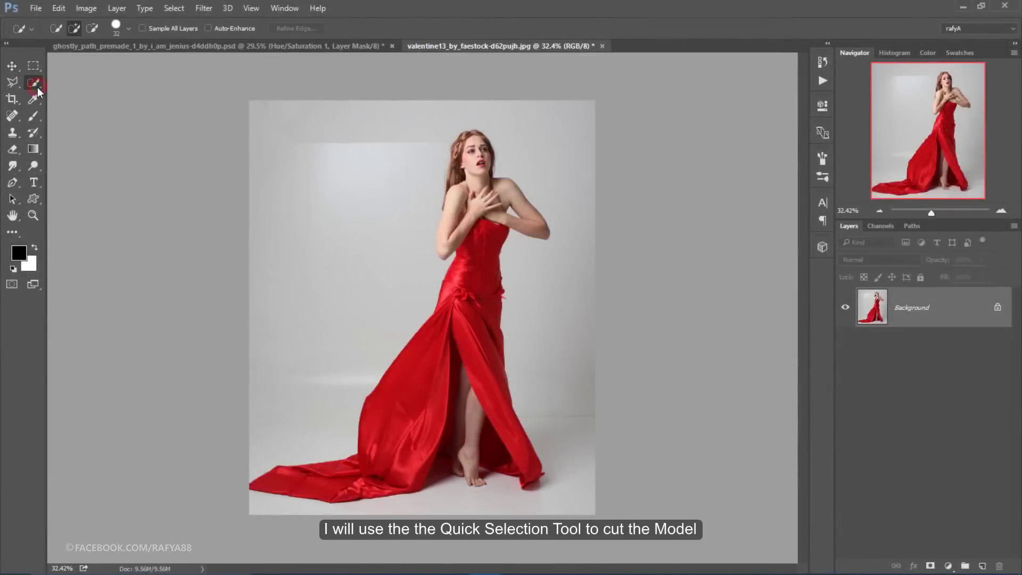
left_click(75, 27)
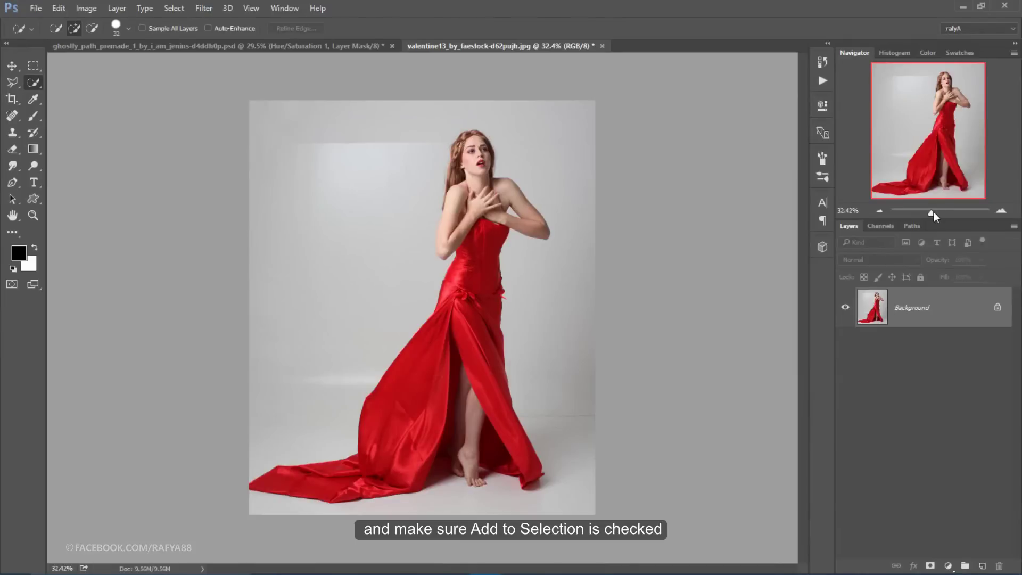
scroll(453, 298, "up", 4)
left_click_drag(576, 126, 577, 142)
scroll(577, 142, "up", 5)
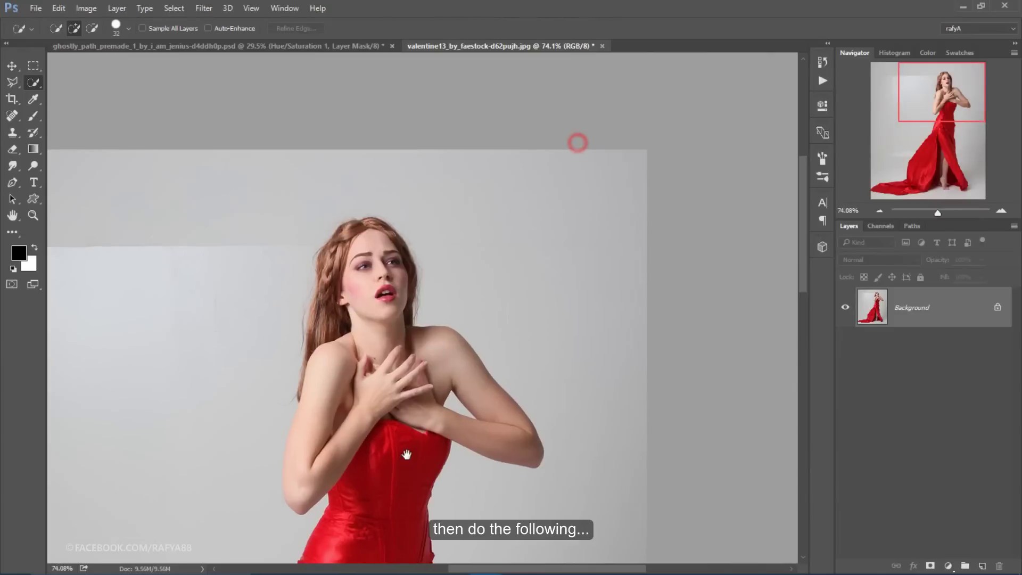
mouse_move(373, 283)
left_mouse_down()
mouse_move(379, 210)
mouse_move(407, 193)
mouse_move(430, 223)
mouse_move(362, 298)
mouse_move(343, 410)
mouse_move(463, 315)
mouse_move(532, 372)
left_mouse_up()
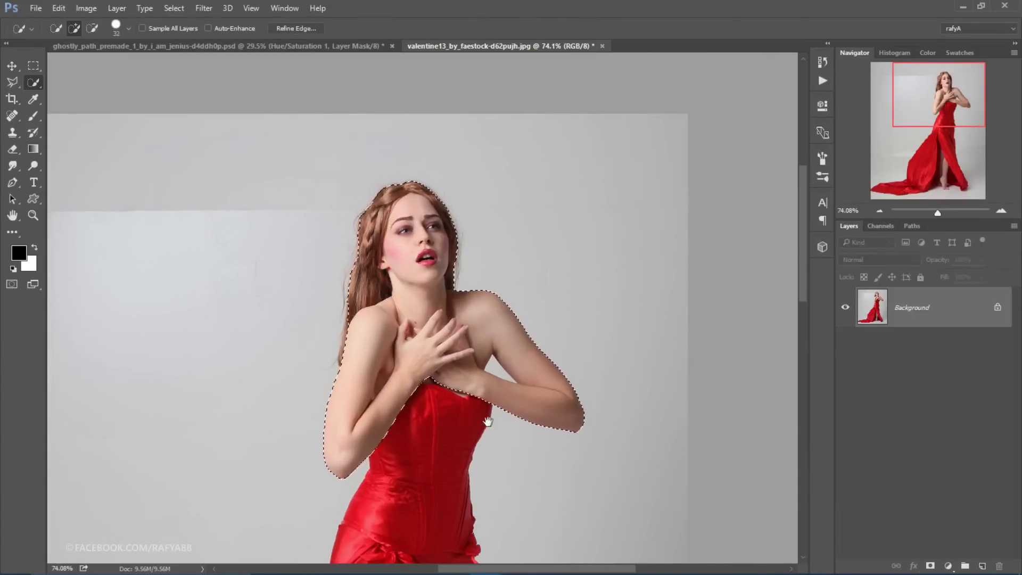
scroll(532, 373, "down", 3)
mouse_move(479, 319)
left_mouse_down()
mouse_move(472, 349)
mouse_move(484, 346)
left_mouse_up()
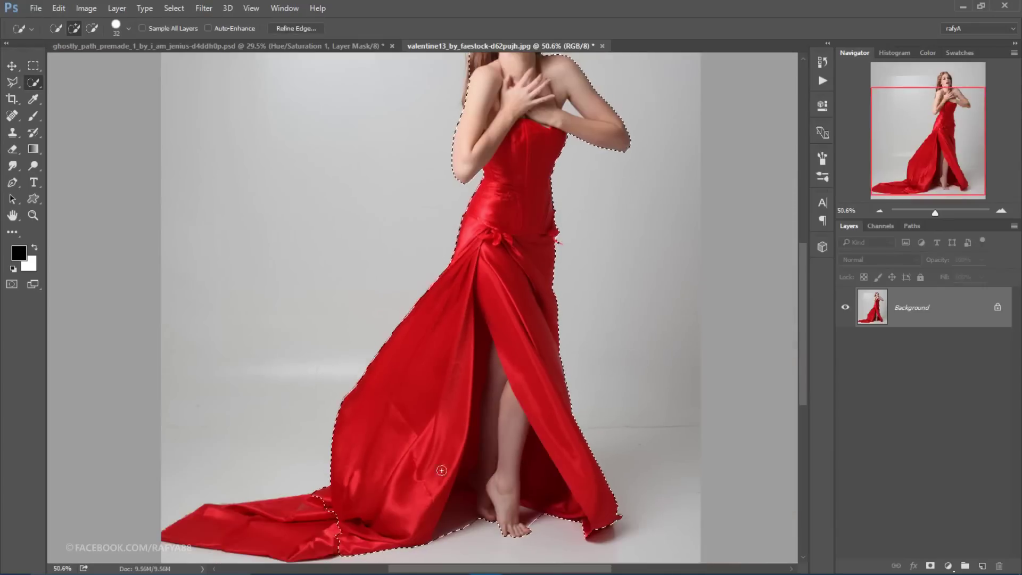
scroll(137, 114, "up", 5)
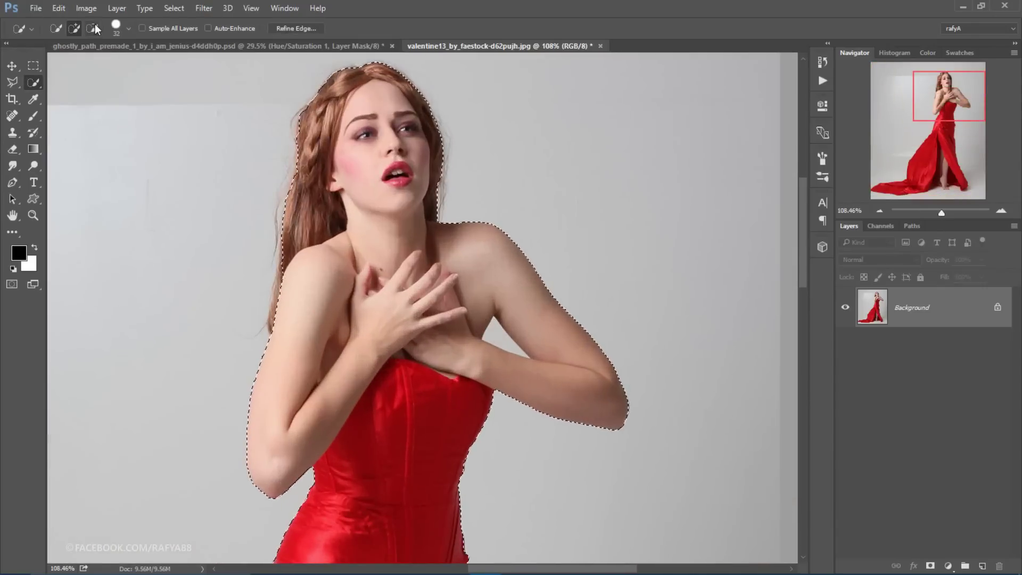
Subtract the stray area near the right armpit with a 17 px brush and add a layer mask
left_click(92, 29)
left_click(128, 28)
left_click_drag(75, 63, 69, 62)
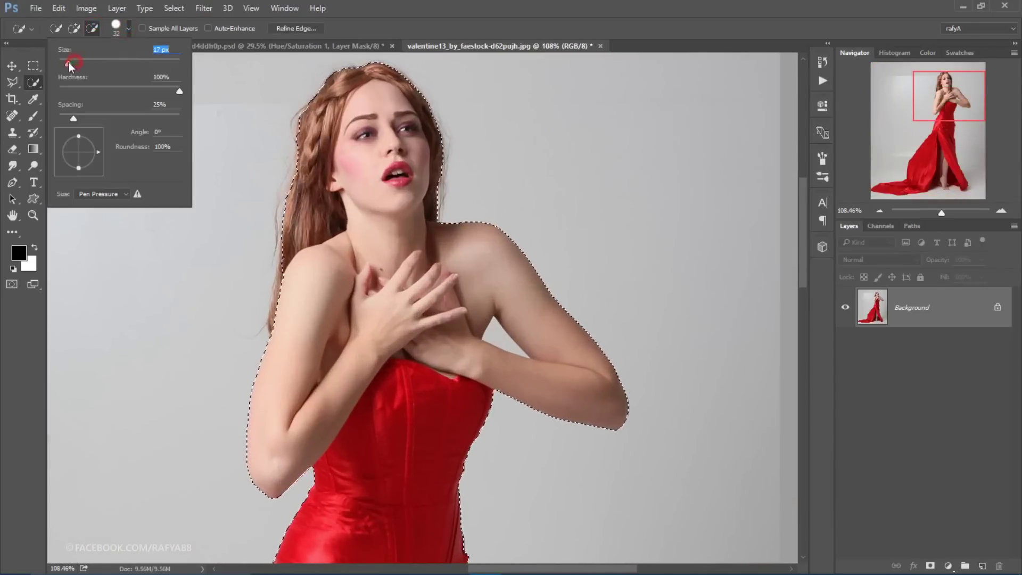
left_click(496, 336)
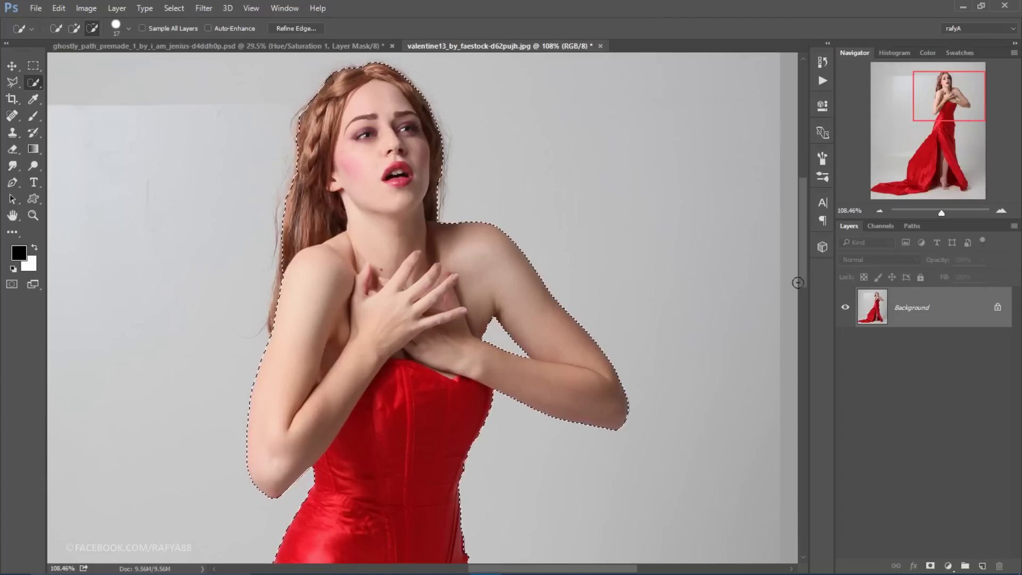
left_click_drag(941, 213, 936, 214)
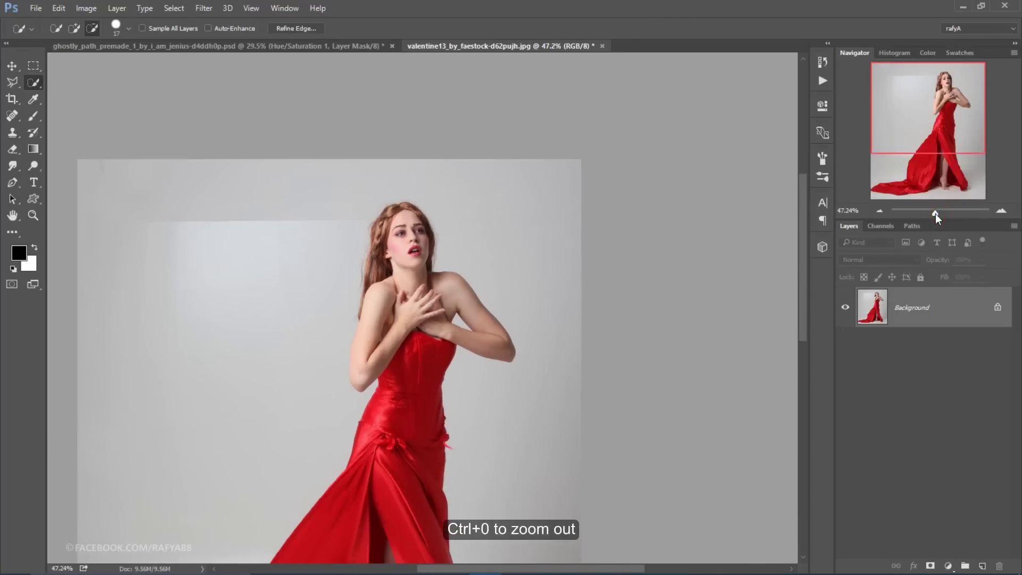
key("ctrl+0")
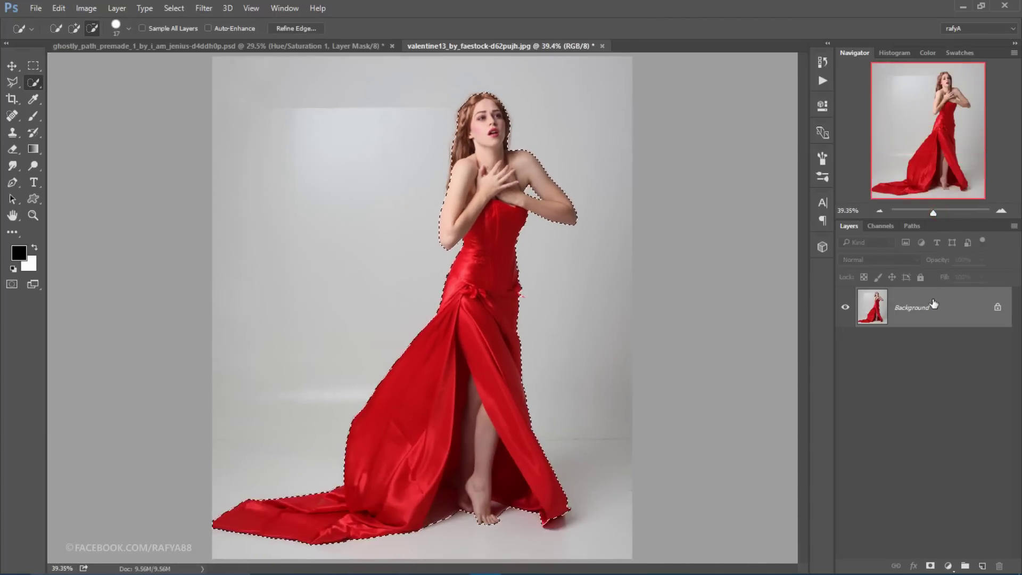
left_click(930, 566)
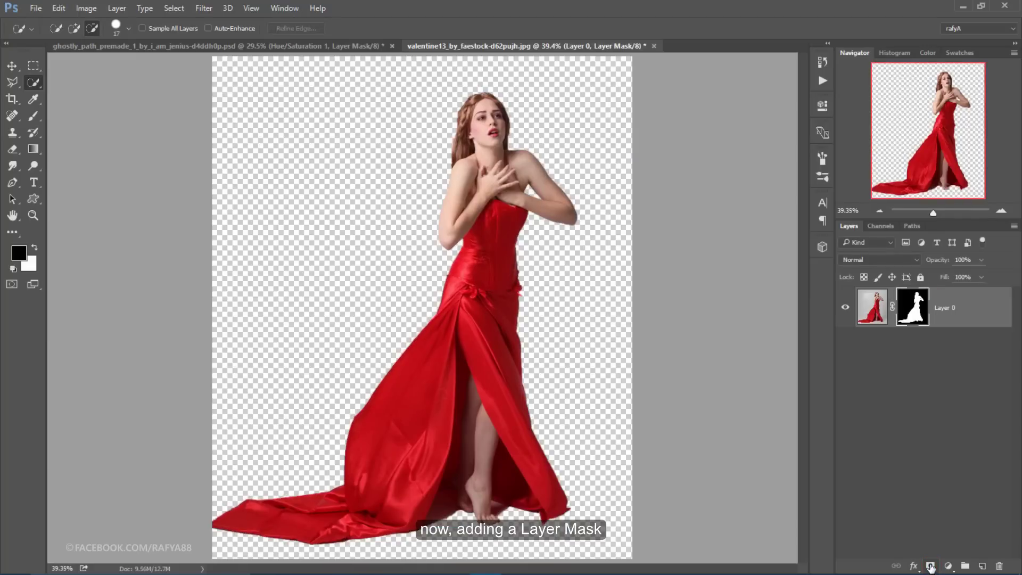
left_click(12, 65)
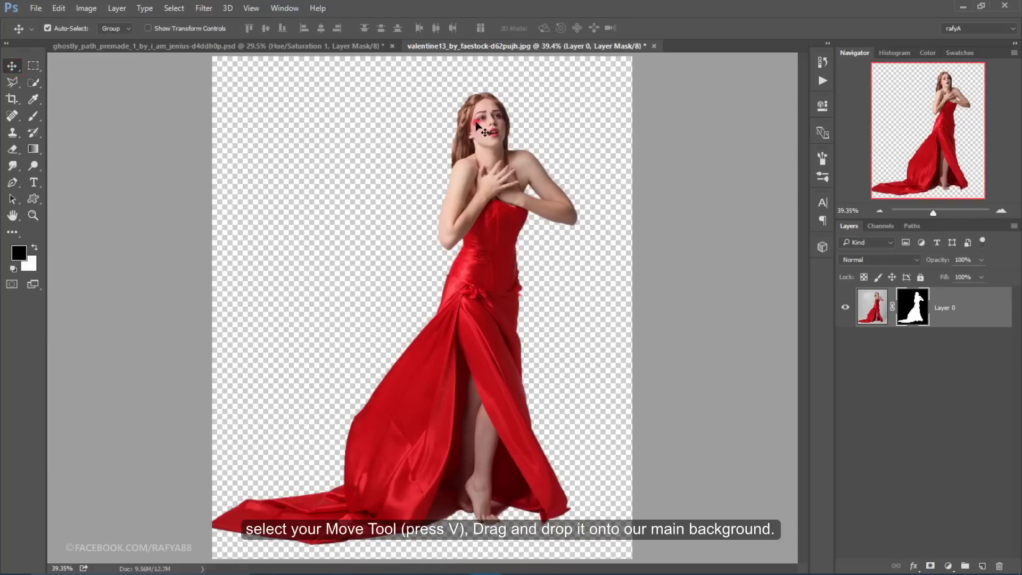
Bring the cut-out model into the gate composite, scale it up from the centre and lower it
left_click_drag(477, 123, 445, 211)
key("ctrl")
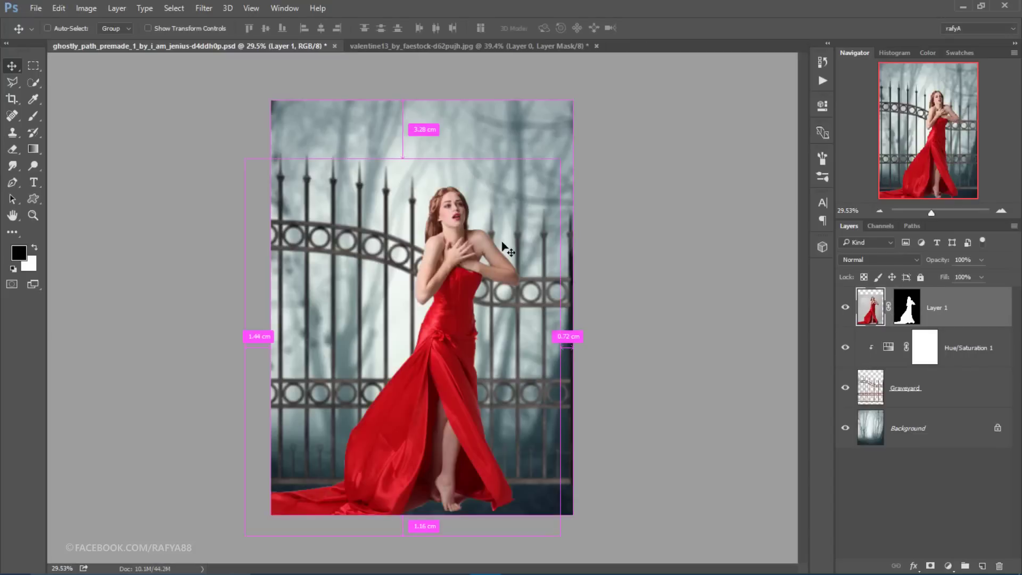
key("ctrl+t")
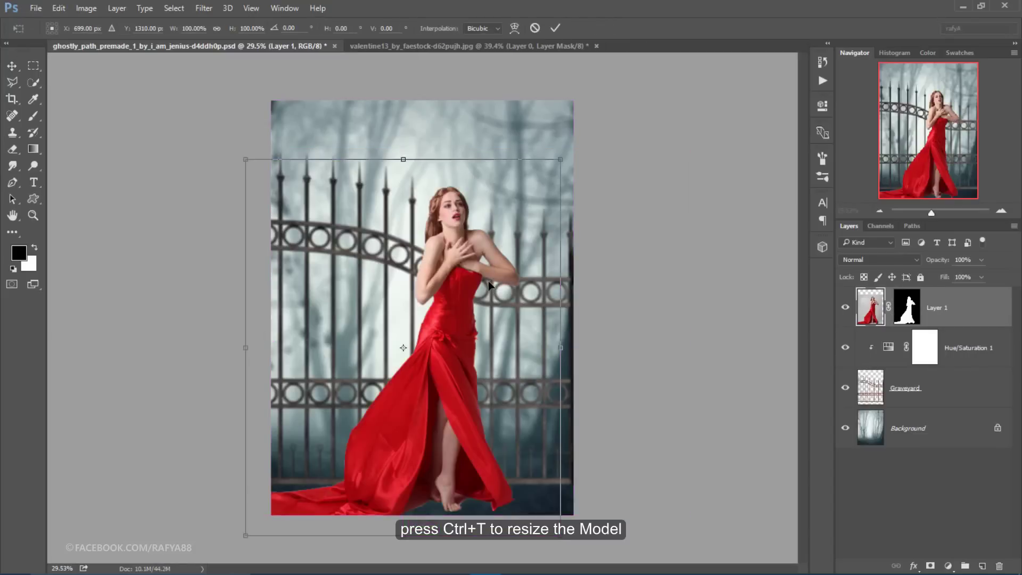
key("ctrl+0")
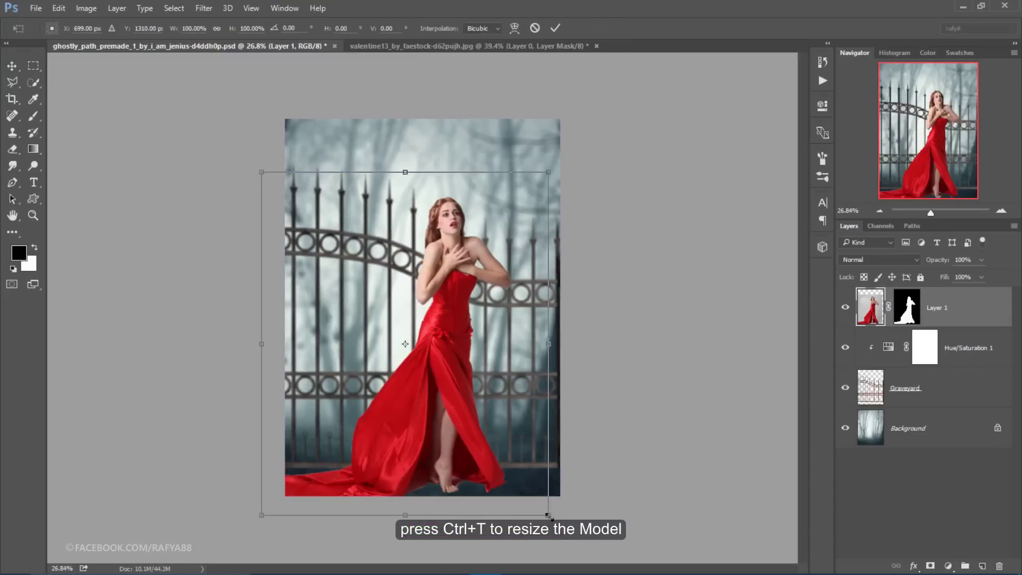
mouse_move(548, 515)
left_mouse_down()
mouse_move(568, 538)
mouse_move(607, 546)
left_mouse_up()
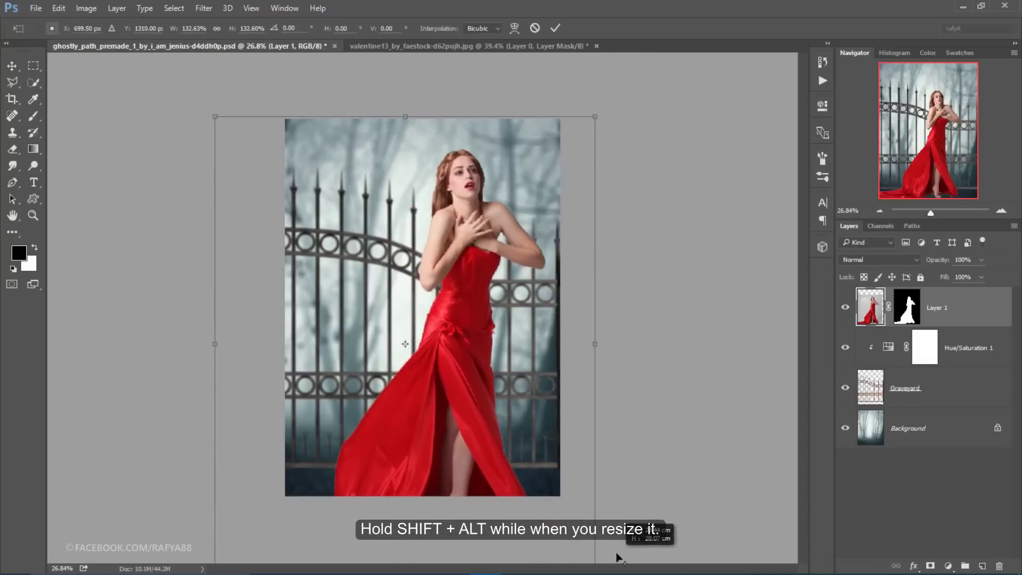
key("ctrl+0")
mouse_move(532, 346)
left_mouse_down()
mouse_move(507, 313)
mouse_move(490, 311)
left_mouse_up()
Enlarge the model to about 148%, nudge it into place before the gate, and commit
scroll(504, 319, "down", 1)
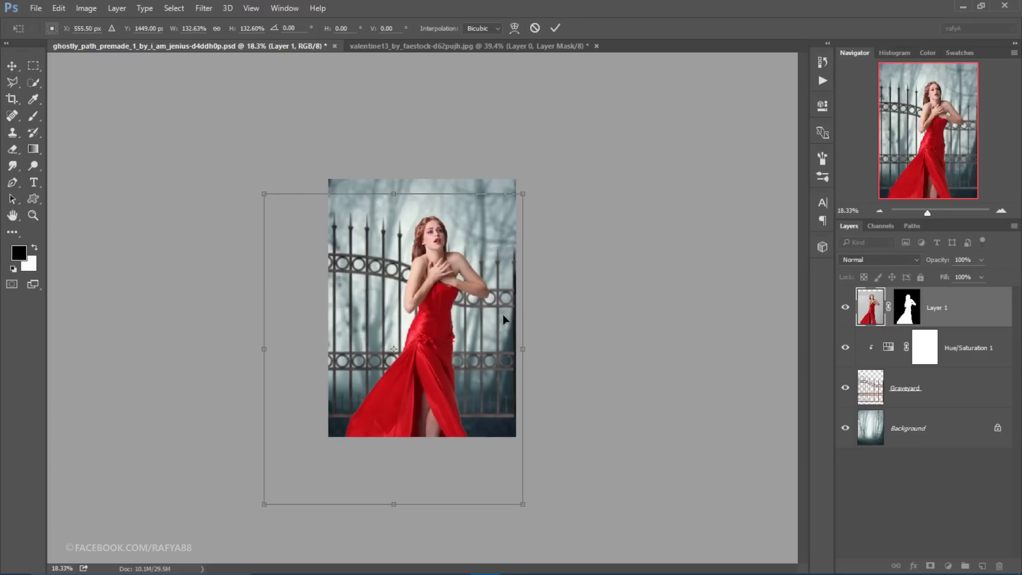
left_click_drag(521, 505, 537, 521)
left_click_drag(502, 452, 500, 463)
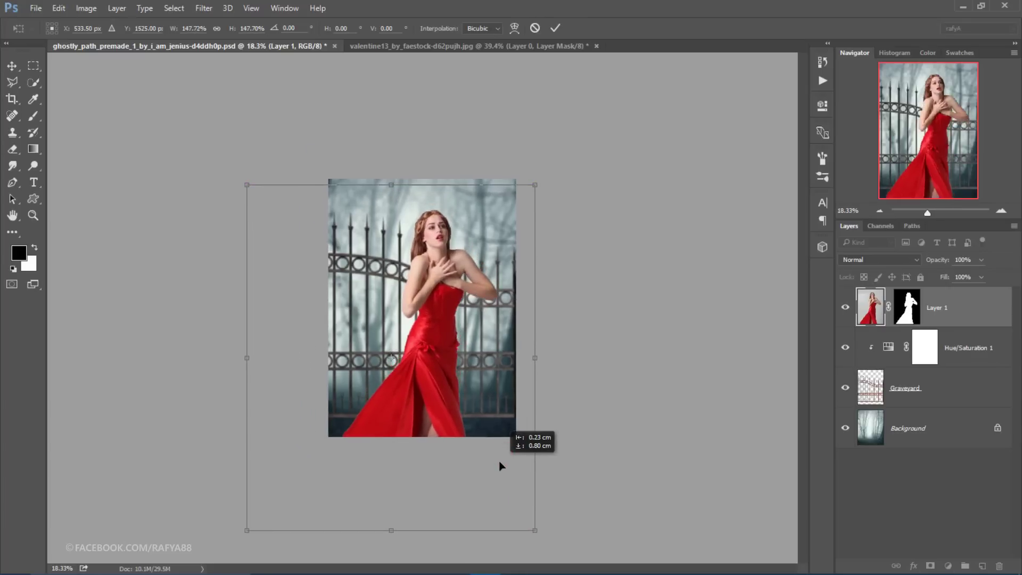
left_click_drag(500, 465, 500, 463)
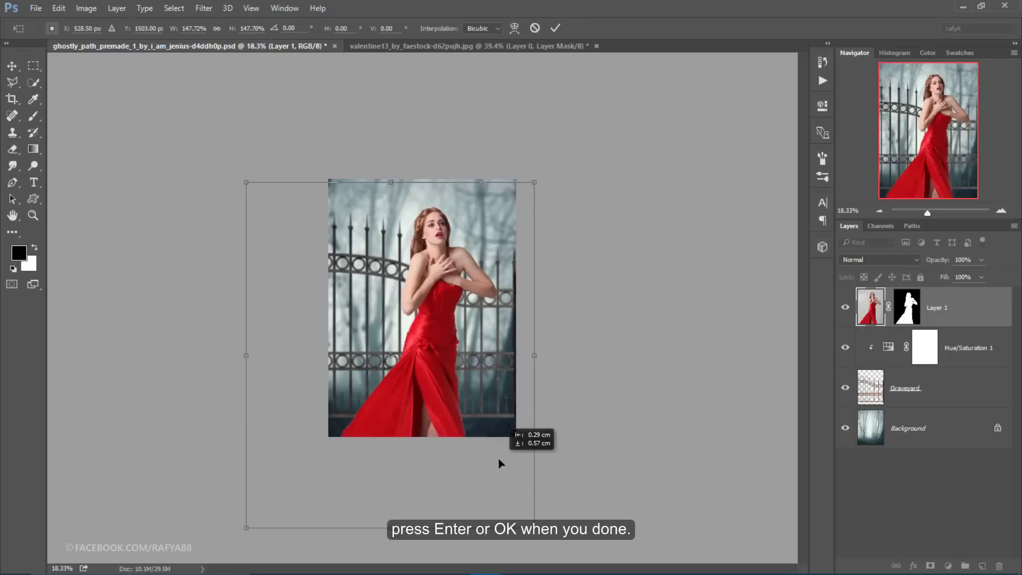
left_click(554, 27)
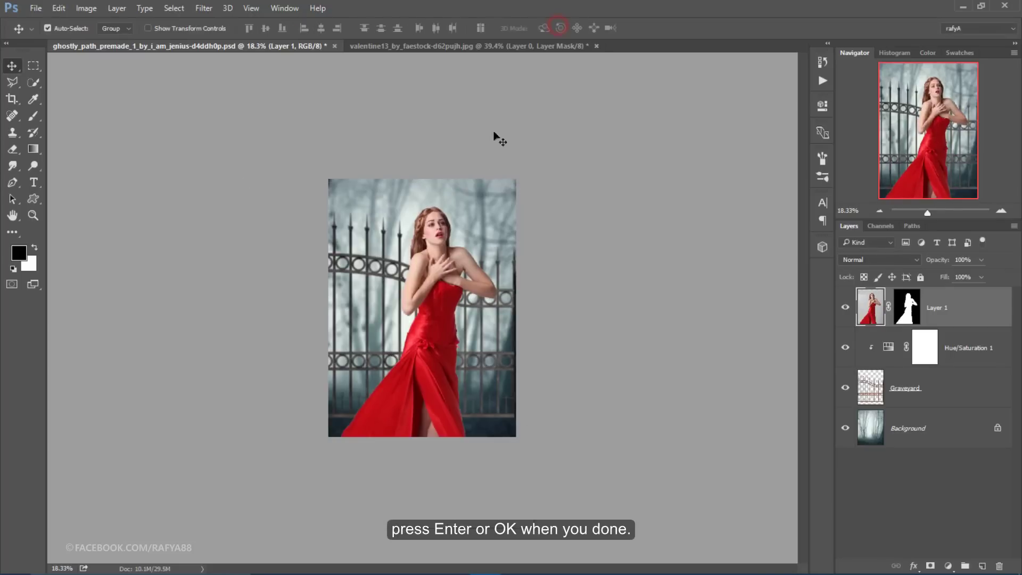
key("ctrl+plus")
scroll(429, 239, "up", 2)
scroll(466, 158, "up", 2)
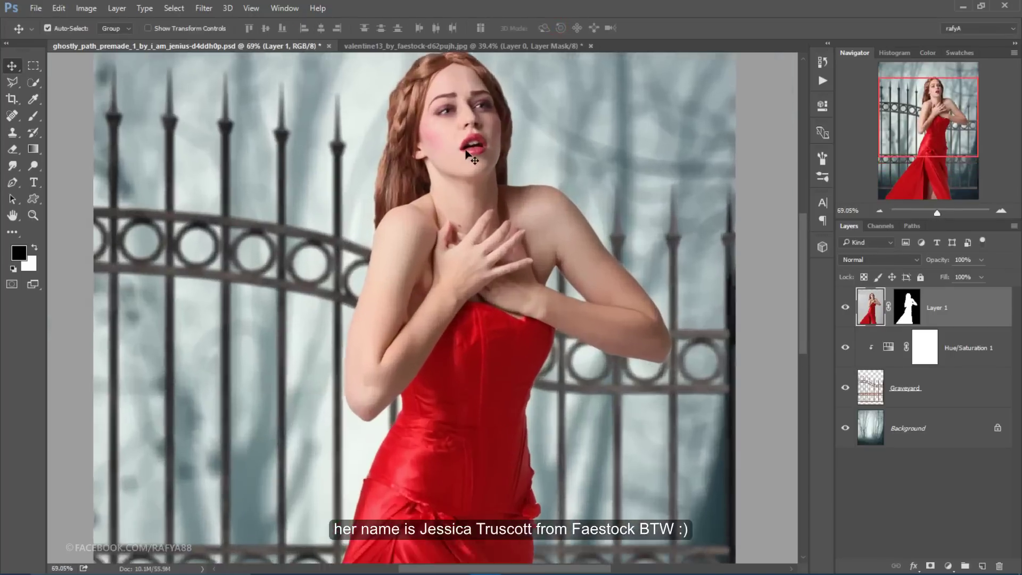
scroll(466, 159, "up", 2)
scroll(468, 155, "up", 1)
left_click_drag(513, 223, 510, 208)
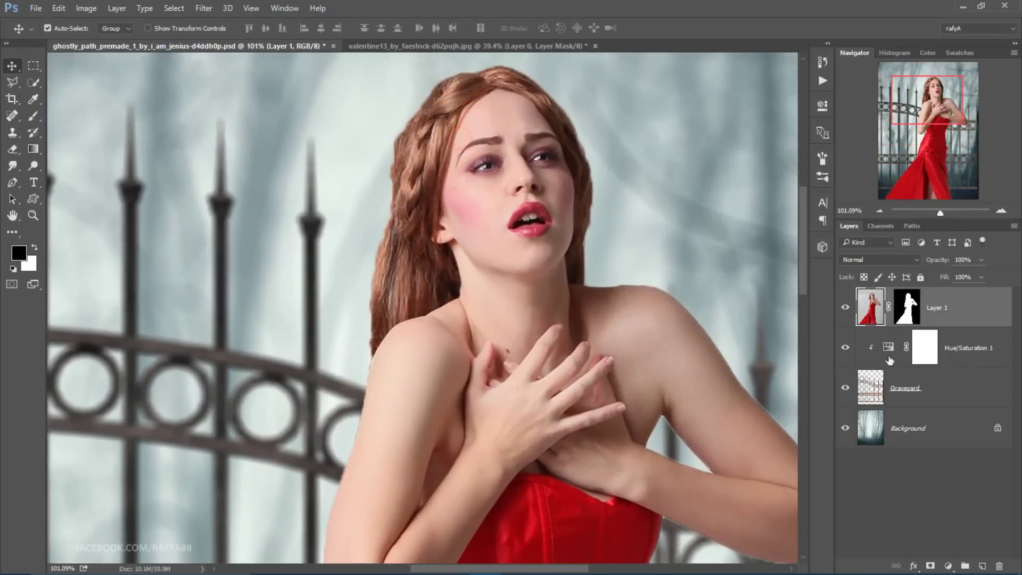
left_click(907, 306)
right_click(910, 308)
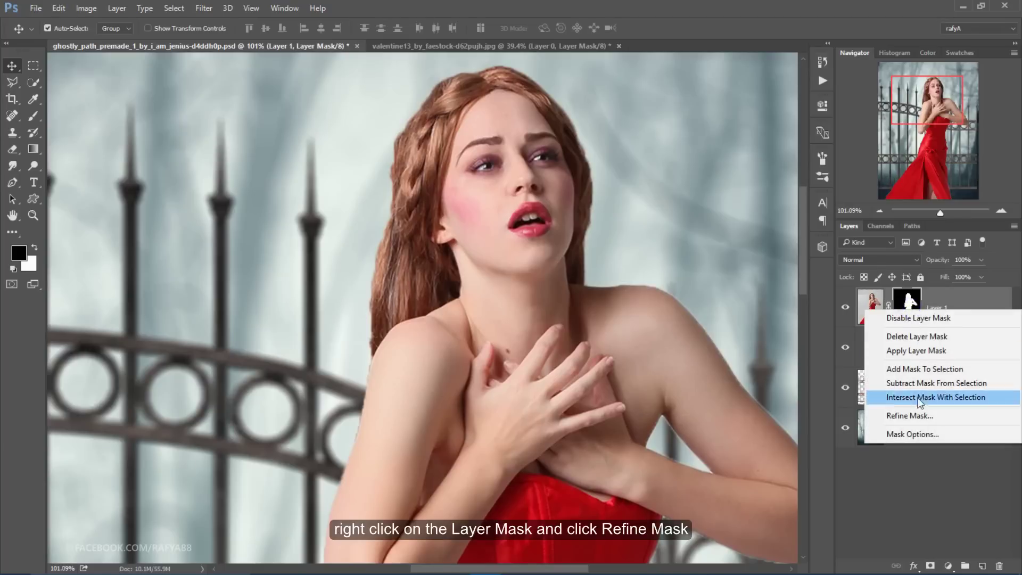
Refine the model's mask with Smart Radius, hair painted, Smooth 4, Radius 0.7, Shift Edge -18
left_click(910, 415)
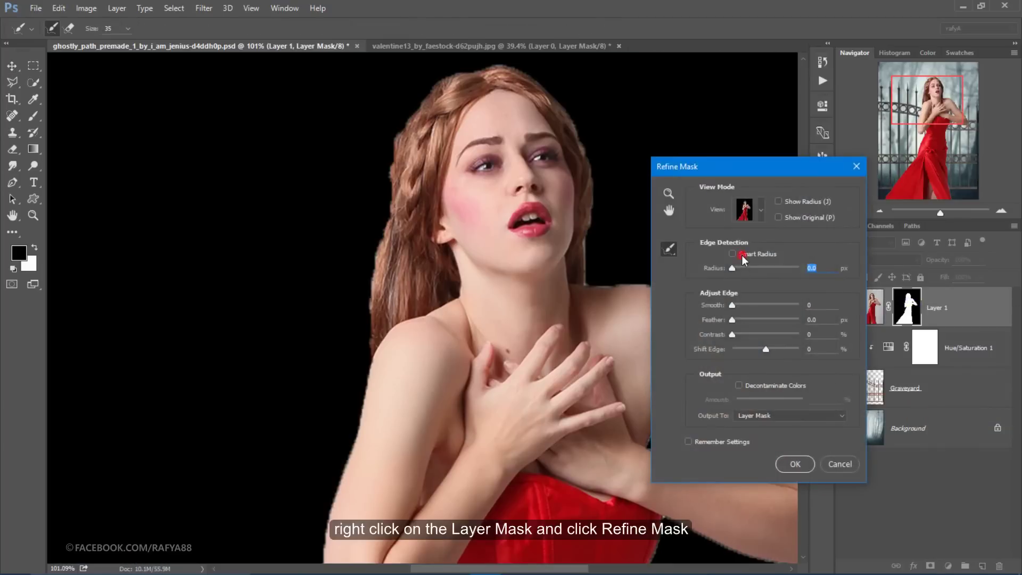
left_click(743, 255)
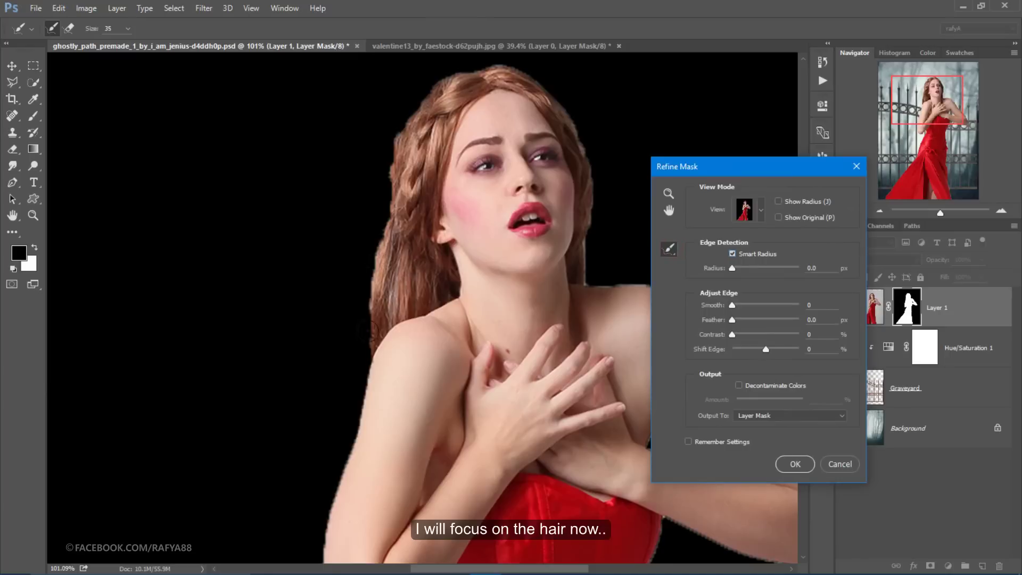
mouse_move(366, 341)
left_mouse_down()
mouse_move(423, 100)
mouse_move(498, 67)
mouse_move(592, 272)
left_mouse_up()
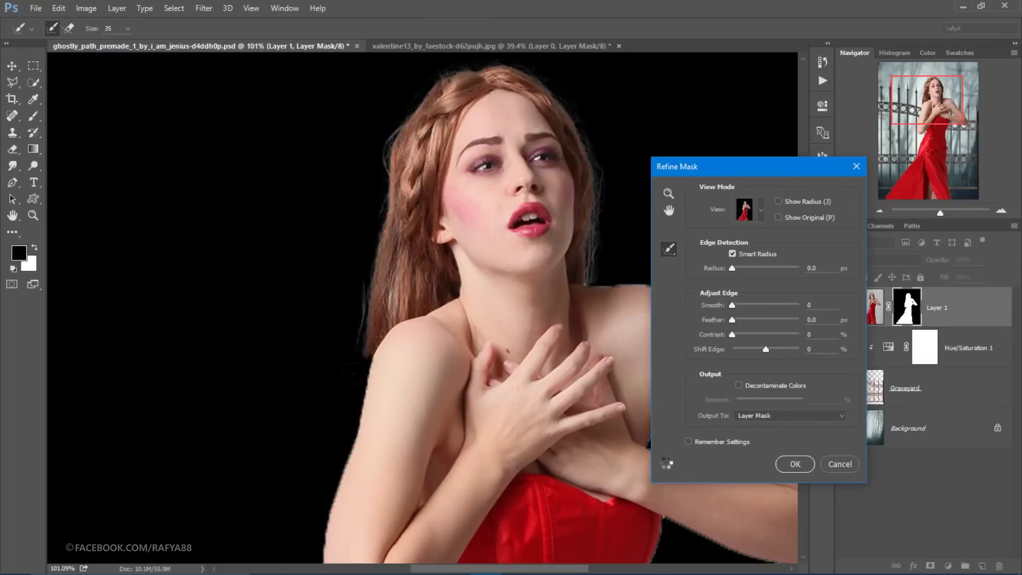
left_click_drag(358, 337, 363, 366)
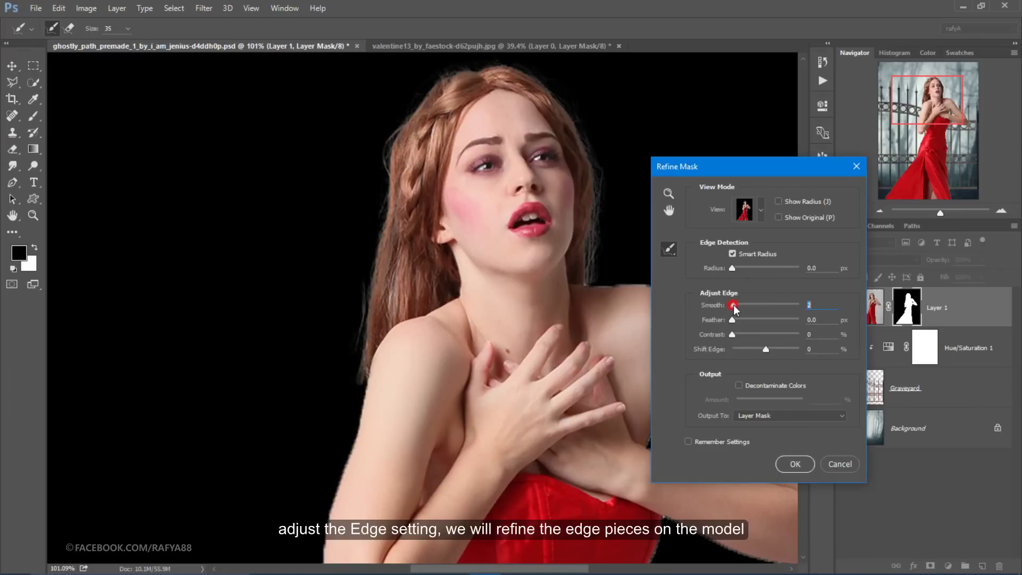
left_click(731, 268)
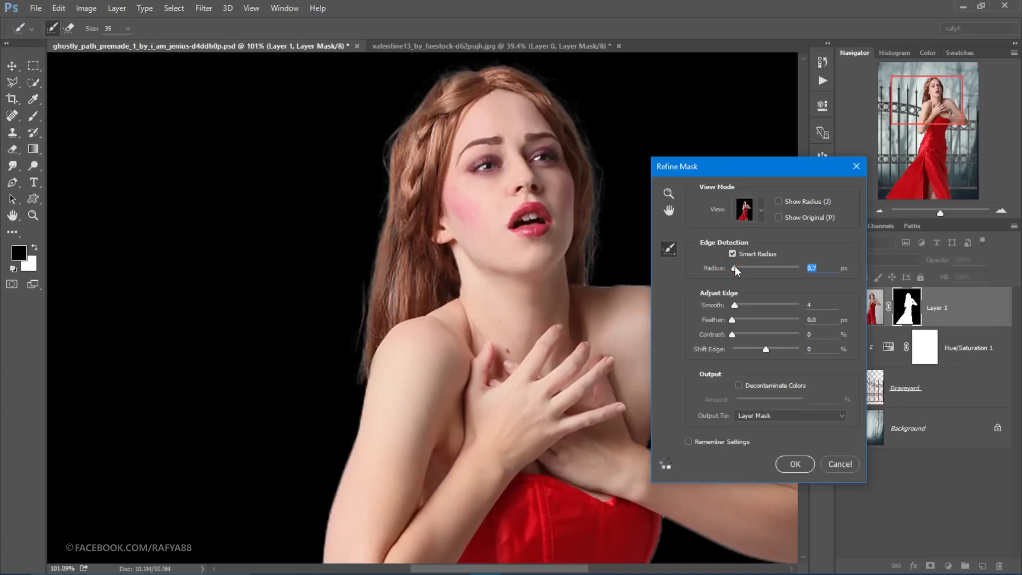
left_click_drag(349, 491, 392, 179)
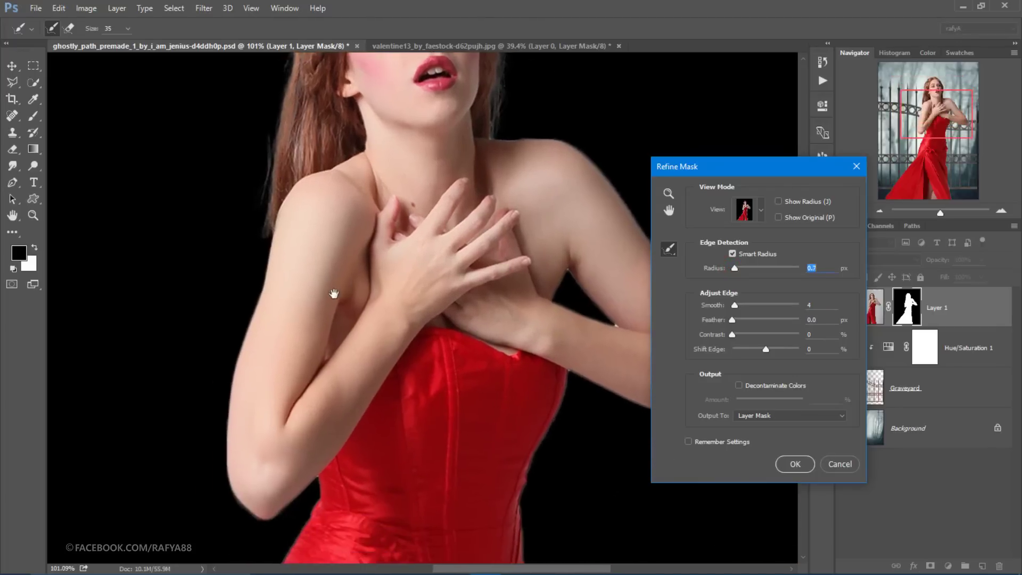
mouse_move(373, 330)
left_mouse_down()
mouse_move(365, 209)
mouse_move(343, 176)
left_mouse_up()
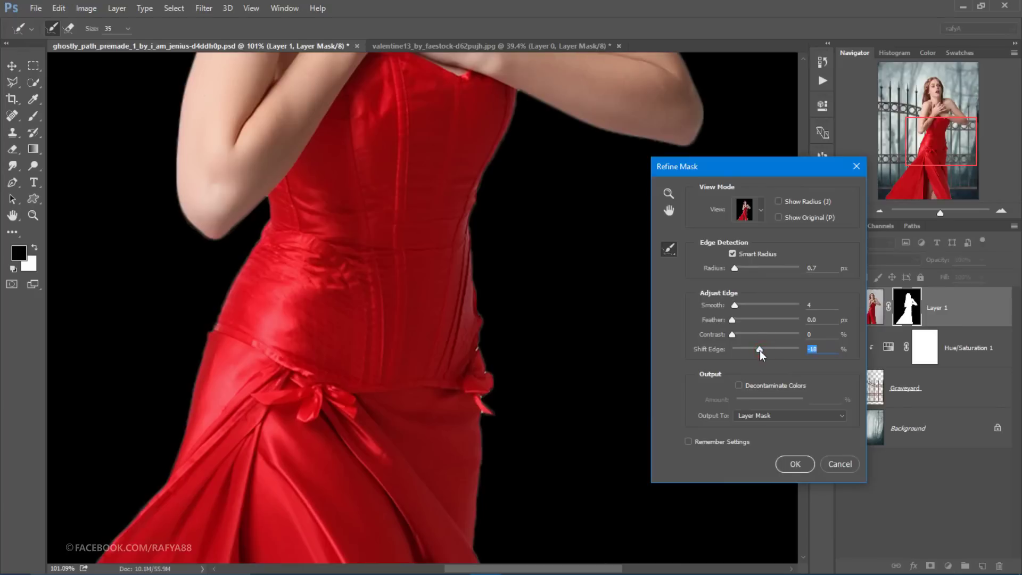
mouse_move(486, 233)
left_mouse_down()
mouse_move(495, 530)
mouse_move(519, 564)
left_mouse_up()
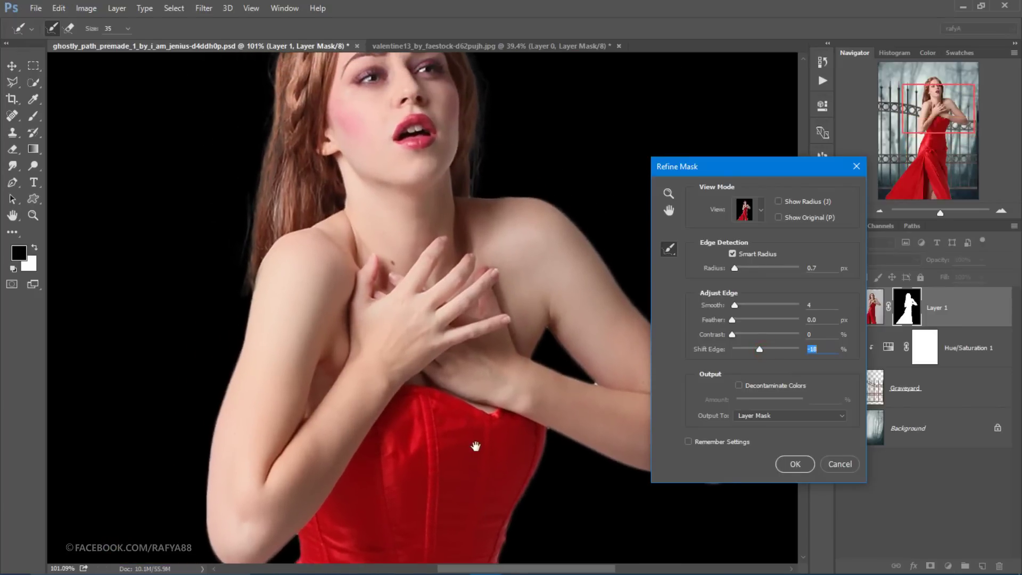
left_click_drag(475, 446, 505, 515)
left_click(781, 464)
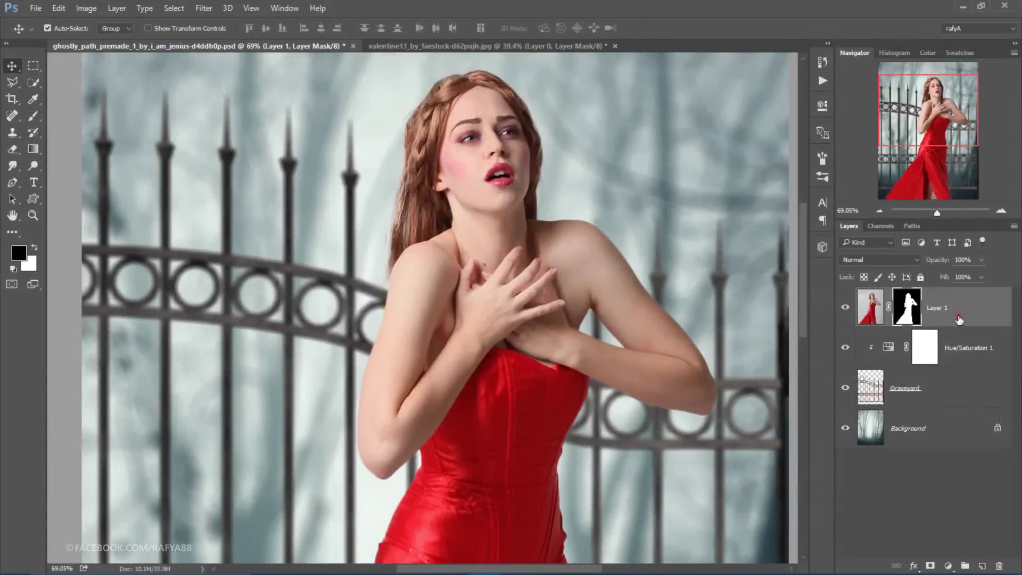
left_click(958, 319)
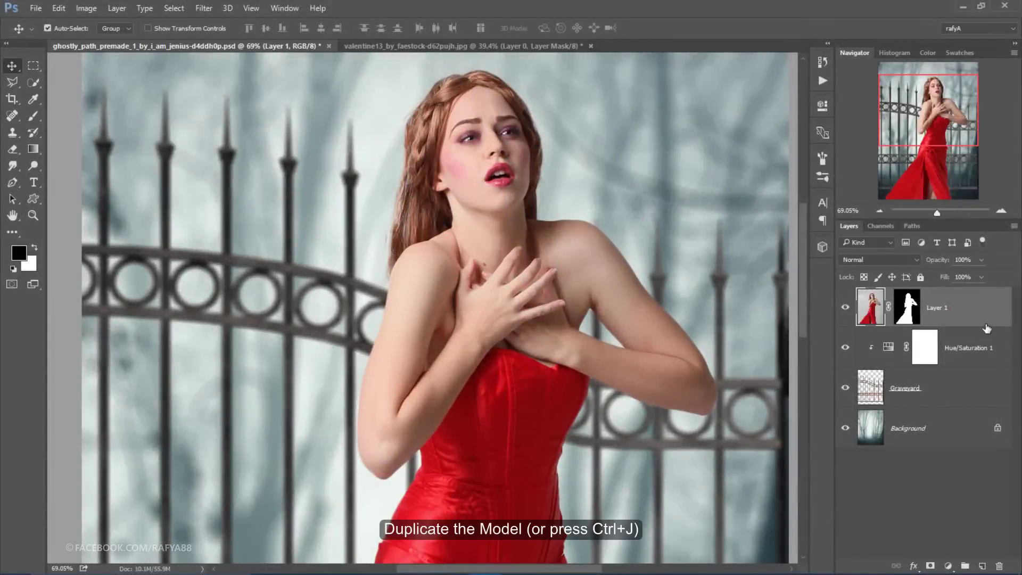
Duplicate the model layer and apply a Surface Blur with Radius 12 and Threshold 35
left_click_drag(986, 328, 982, 566)
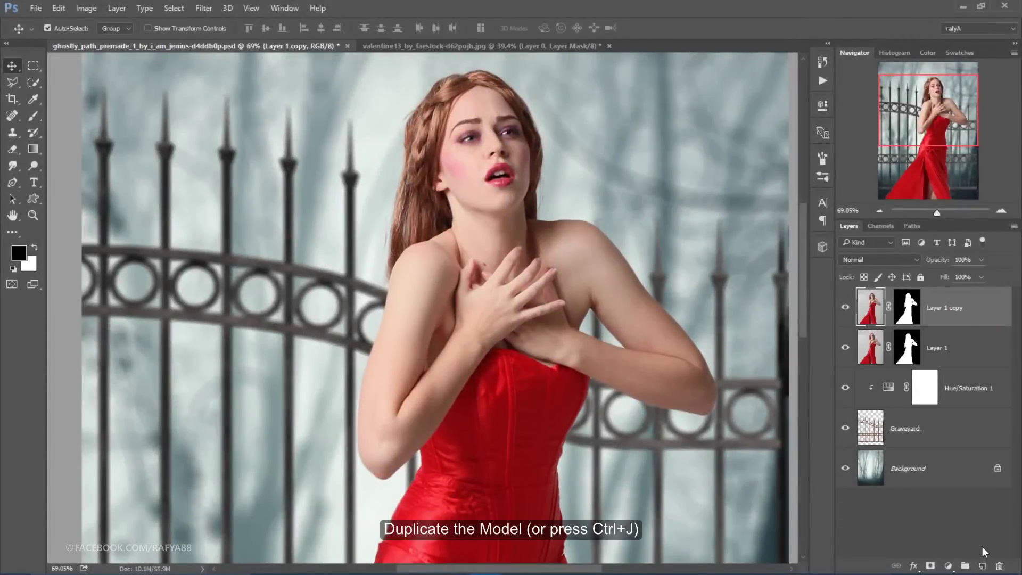
left_click(203, 8)
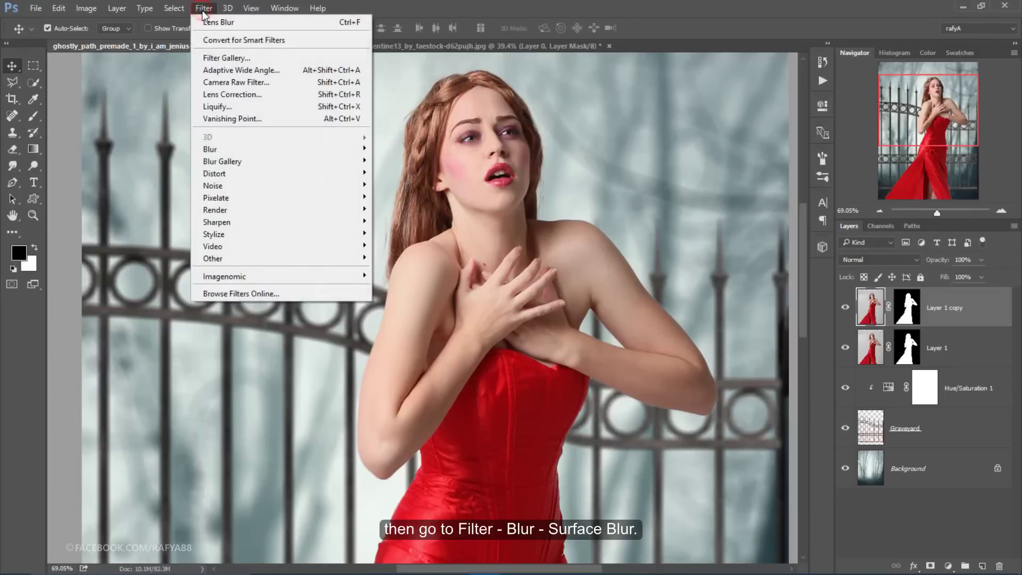
mouse_move(240, 149)
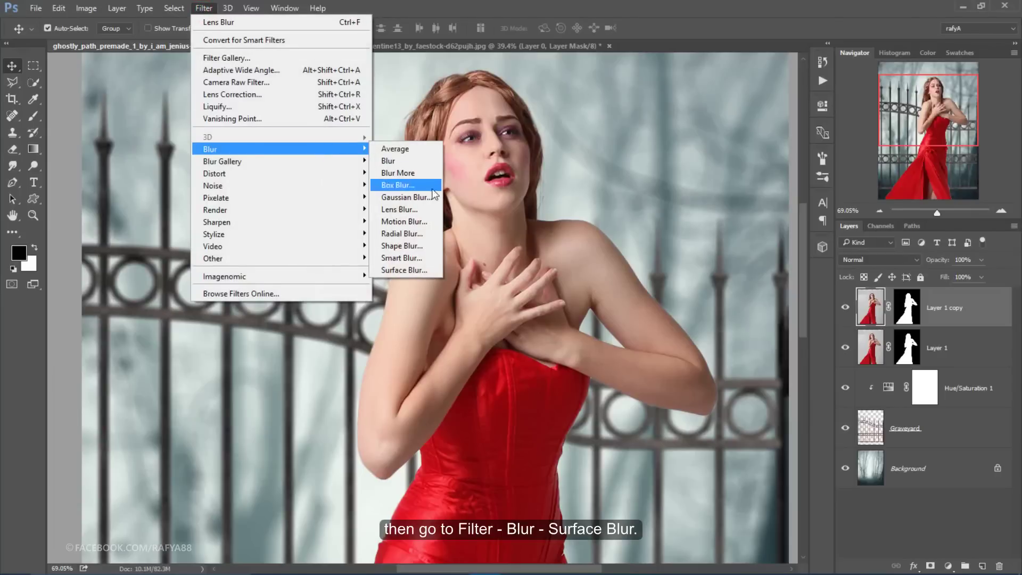
left_click(404, 269)
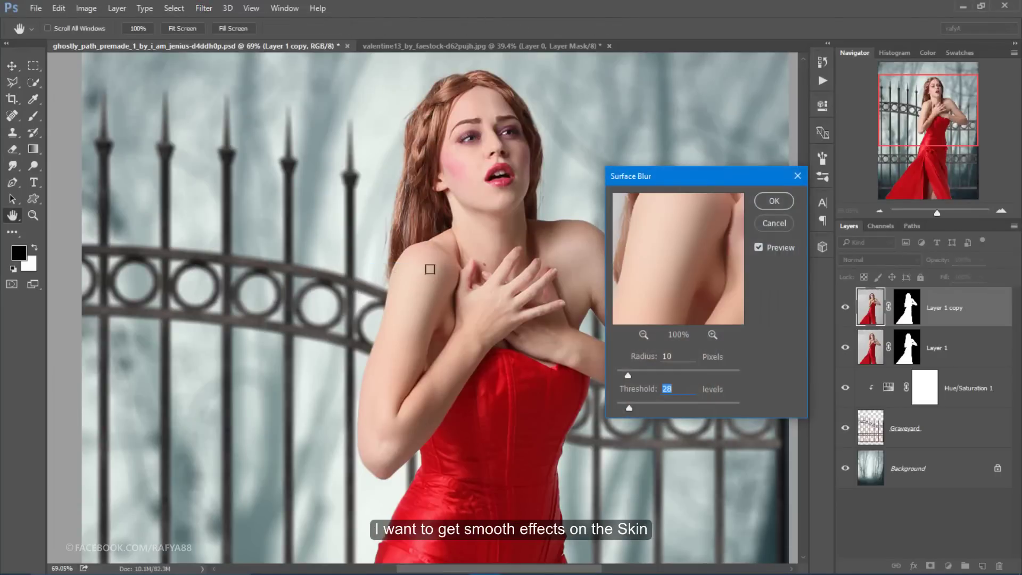
left_click_drag(661, 251, 668, 287)
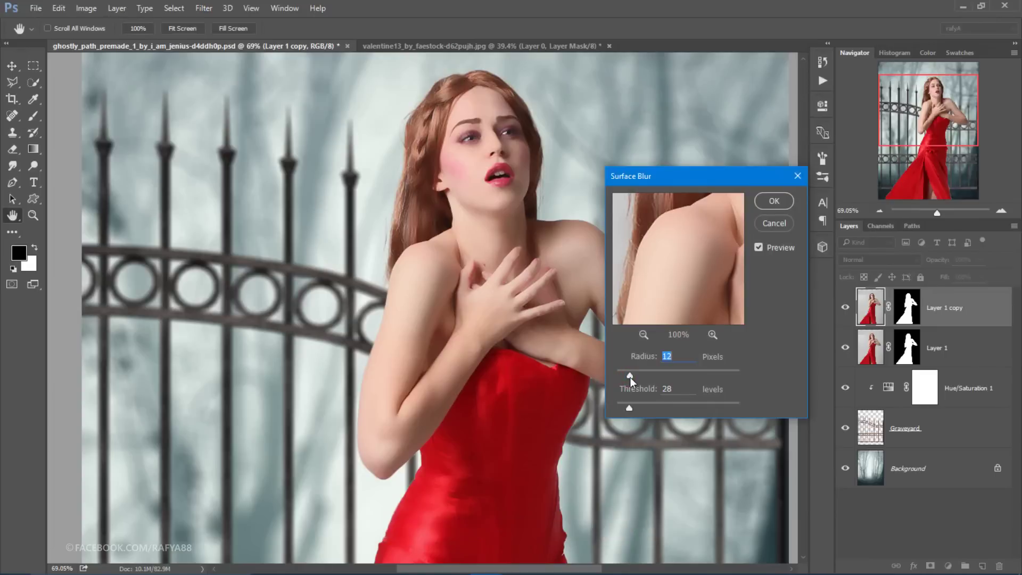
left_click_drag(629, 408, 632, 407)
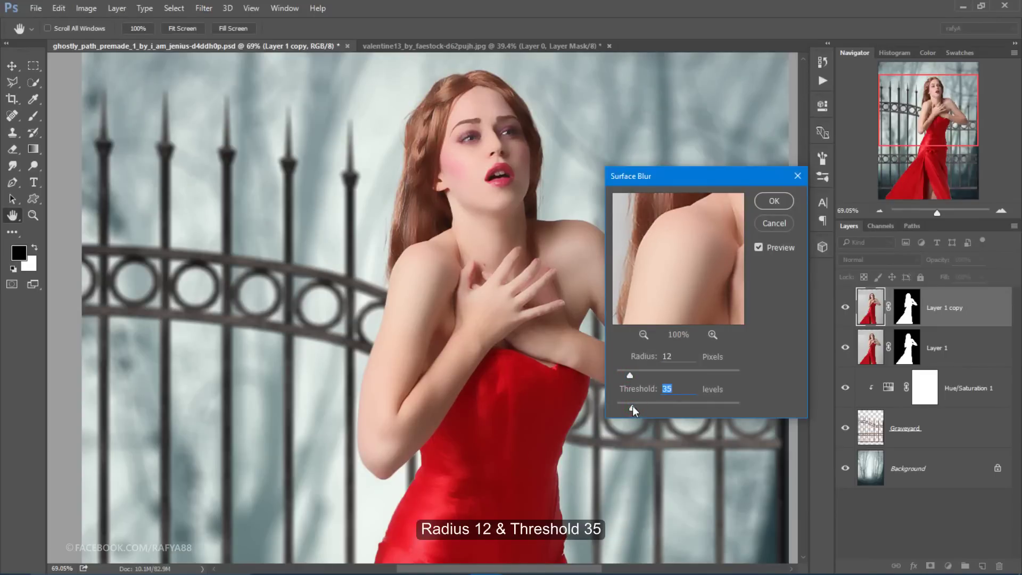
left_click(630, 375)
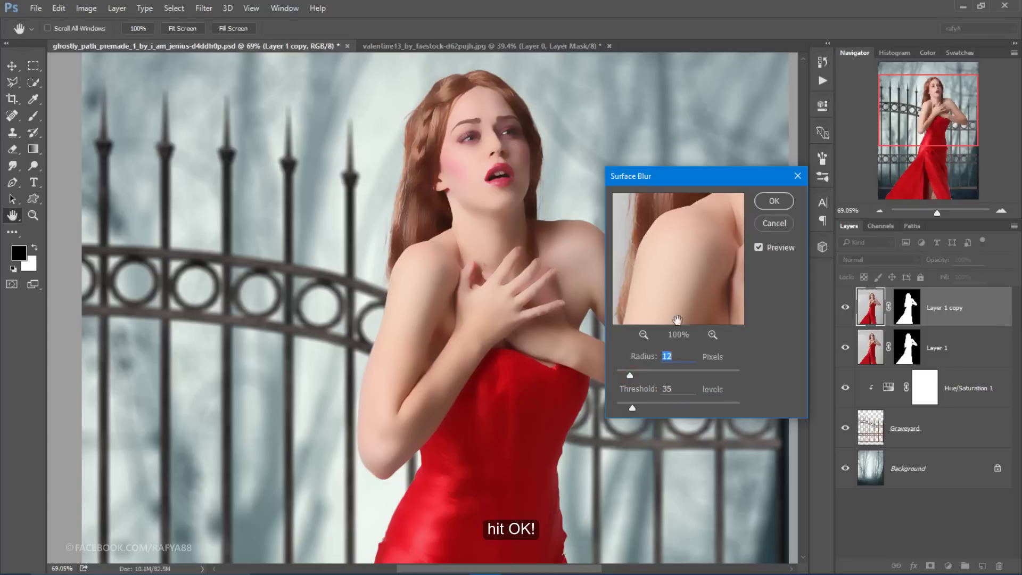
left_click(772, 202)
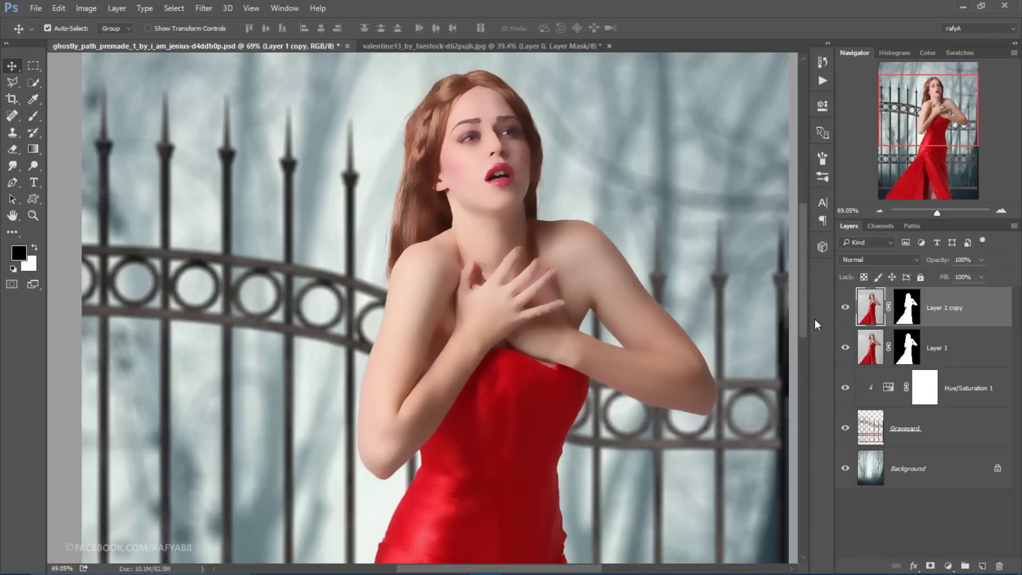
left_click(911, 308)
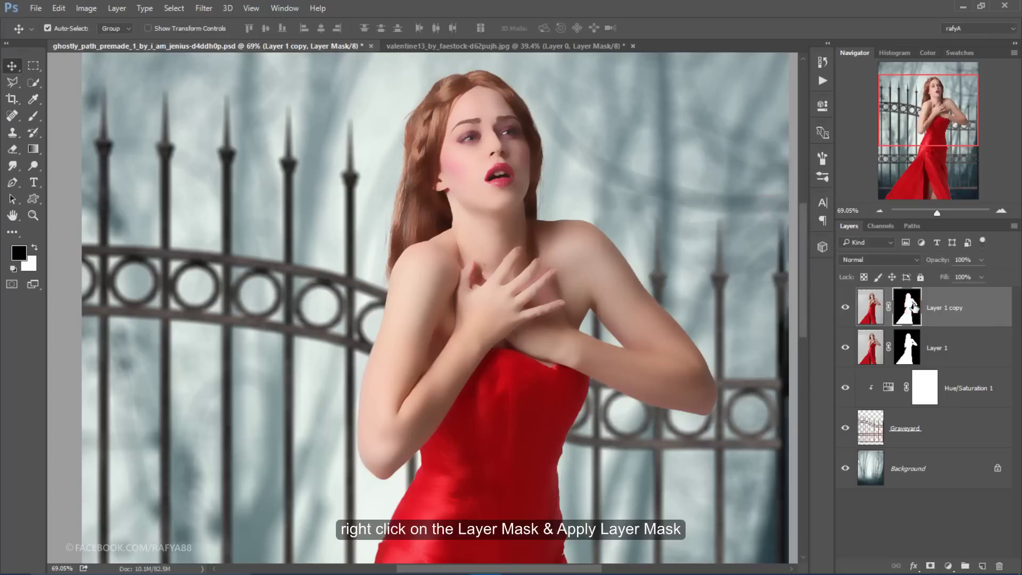
Apply the duplicate's old layer mask, then add a new mask inverted to black
right_click(914, 308)
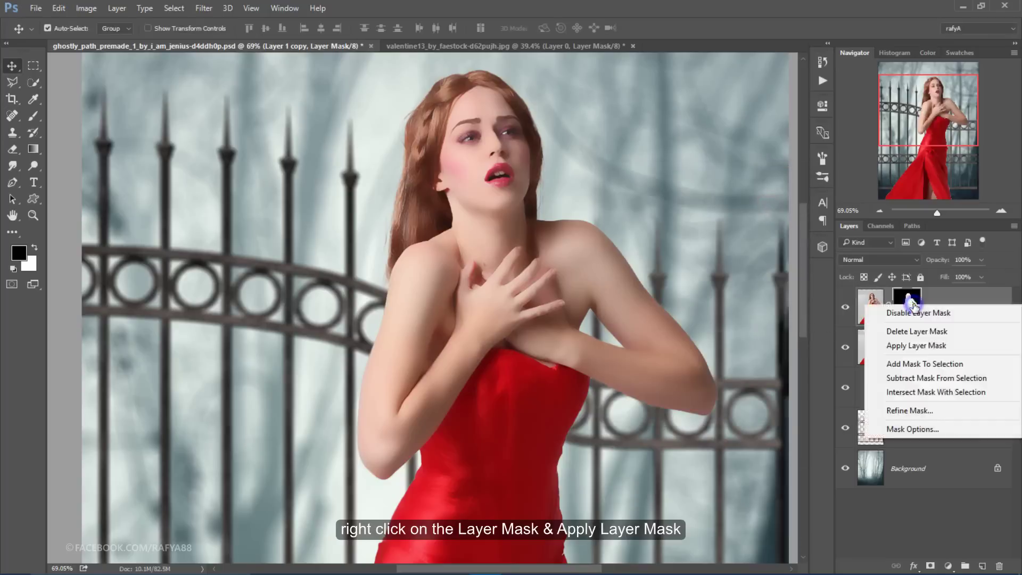
left_click(926, 346)
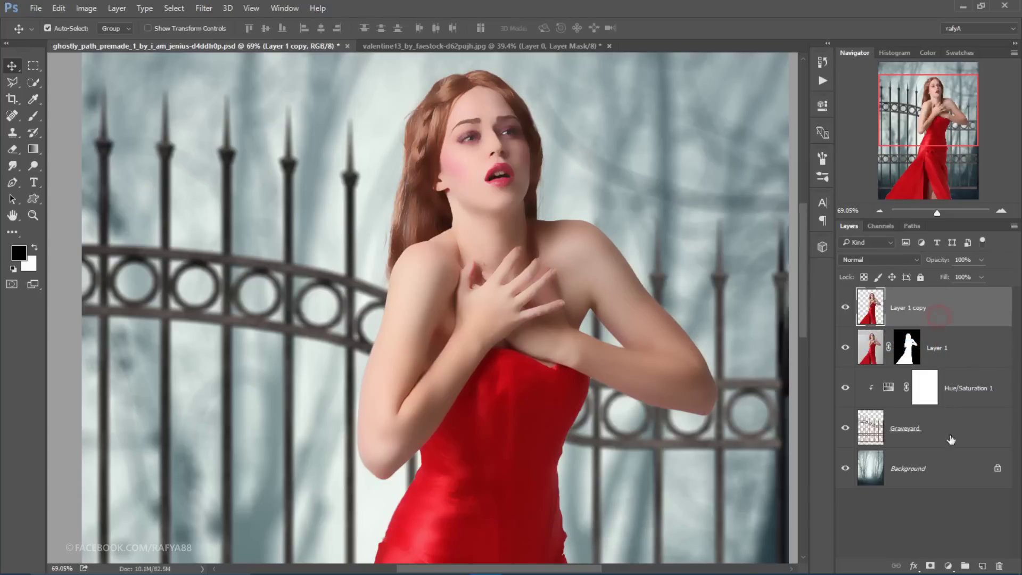
left_click(931, 566)
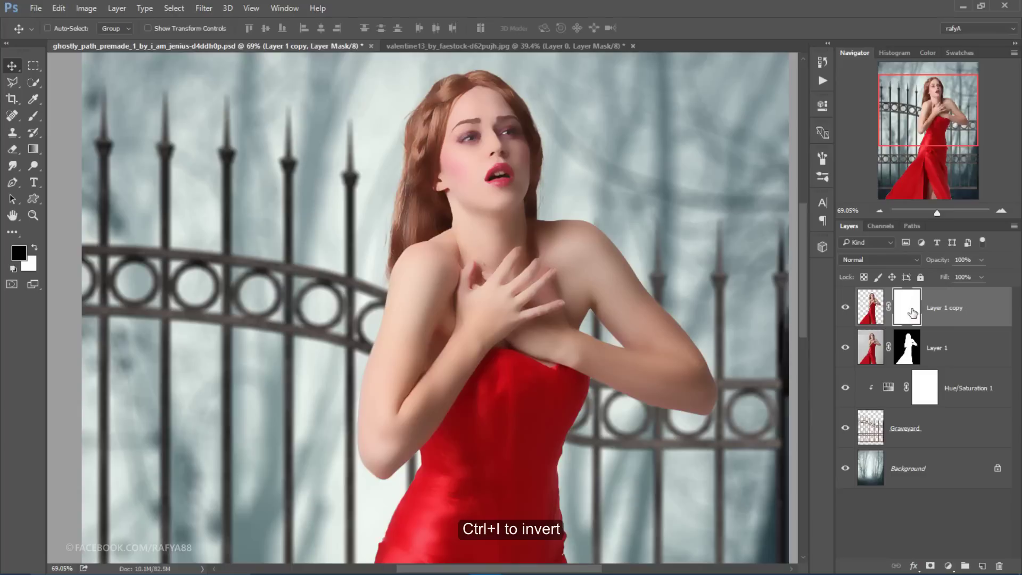
key("ctrl+i")
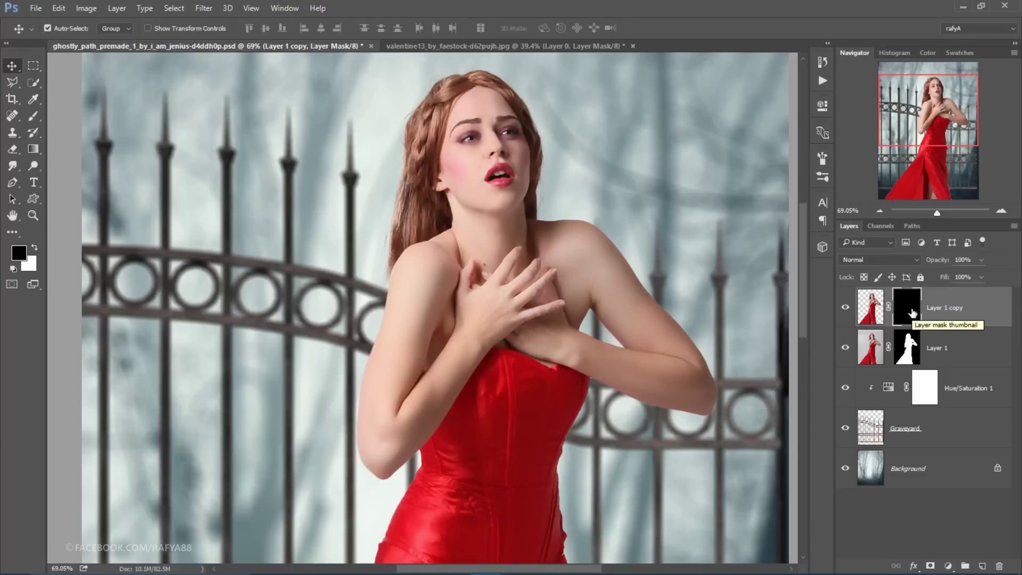
left_click(33, 116)
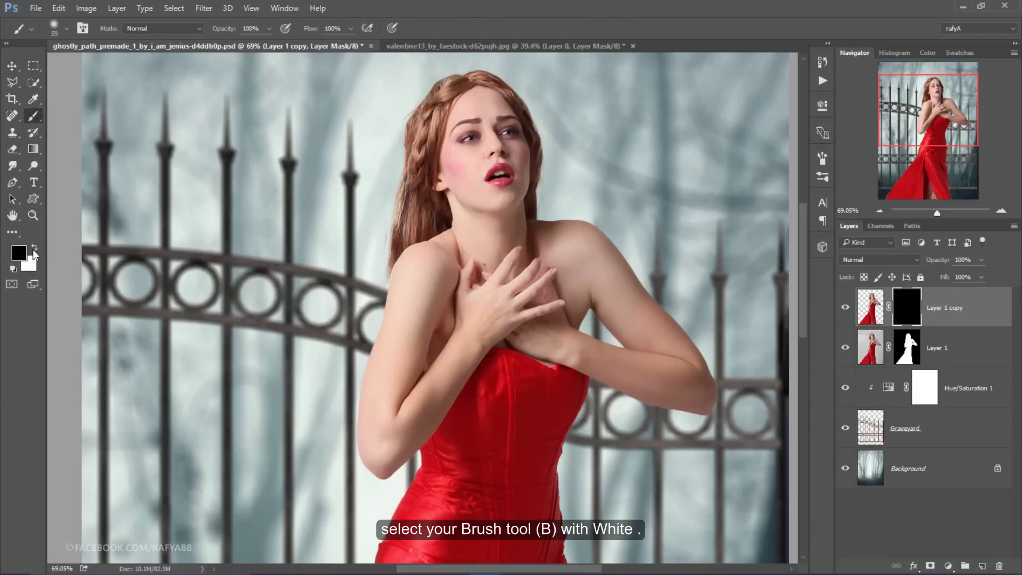
Paint white on the mask with an 89 px brush to reveal smoothed skin on the arm and shoulder
left_click(34, 250)
scroll(429, 320, "up", 2)
scroll(427, 293, "up", 1)
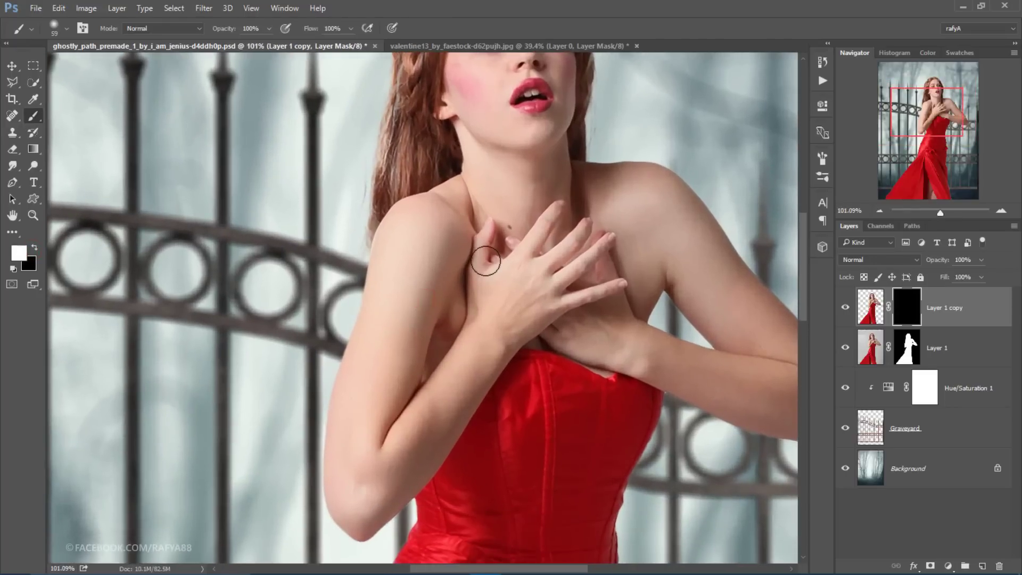
right_click(435, 256)
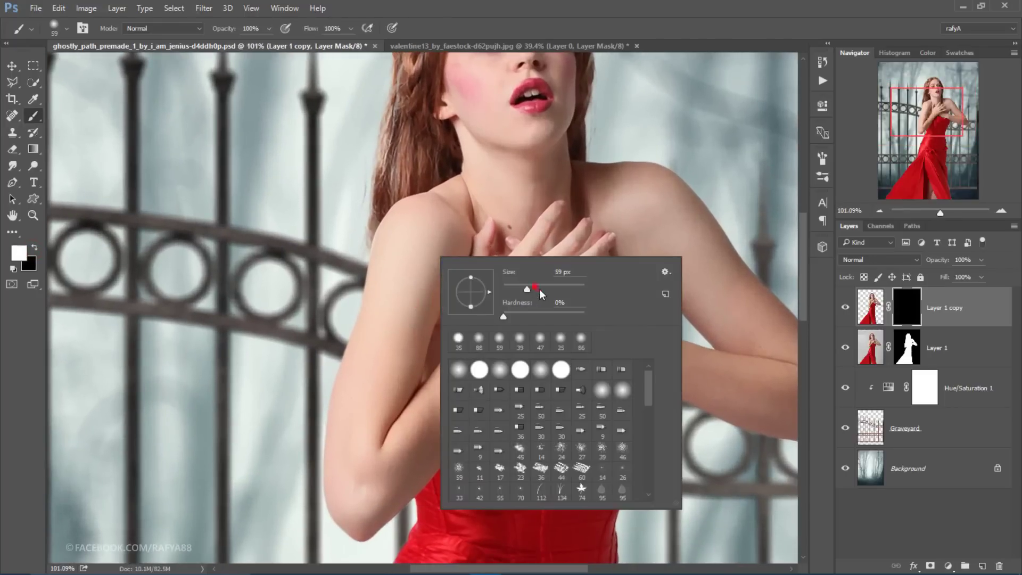
left_click_drag(540, 293, 548, 291)
left_click_drag(410, 247, 399, 354)
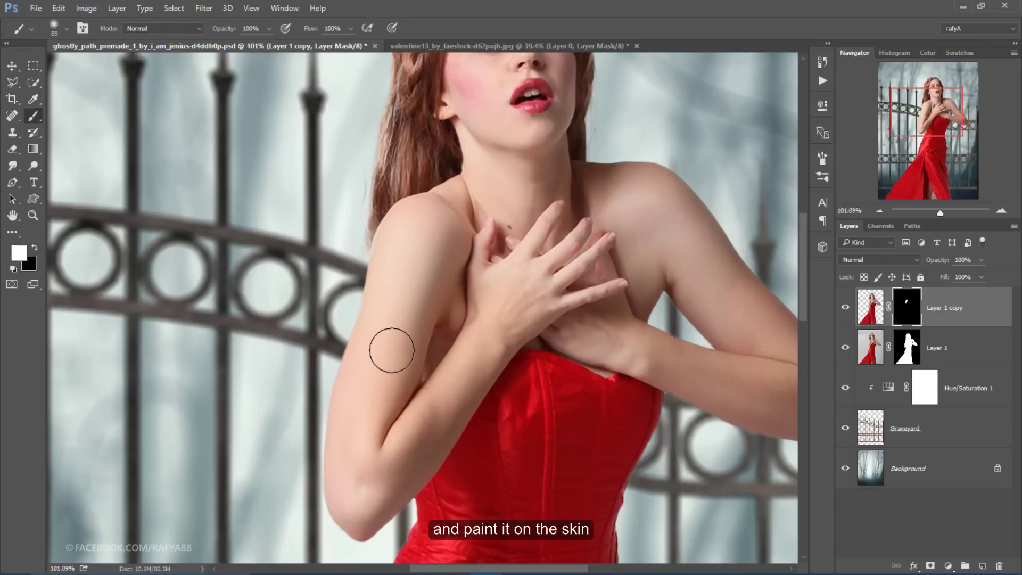
left_click(376, 372)
left_click(361, 419)
left_click(404, 281)
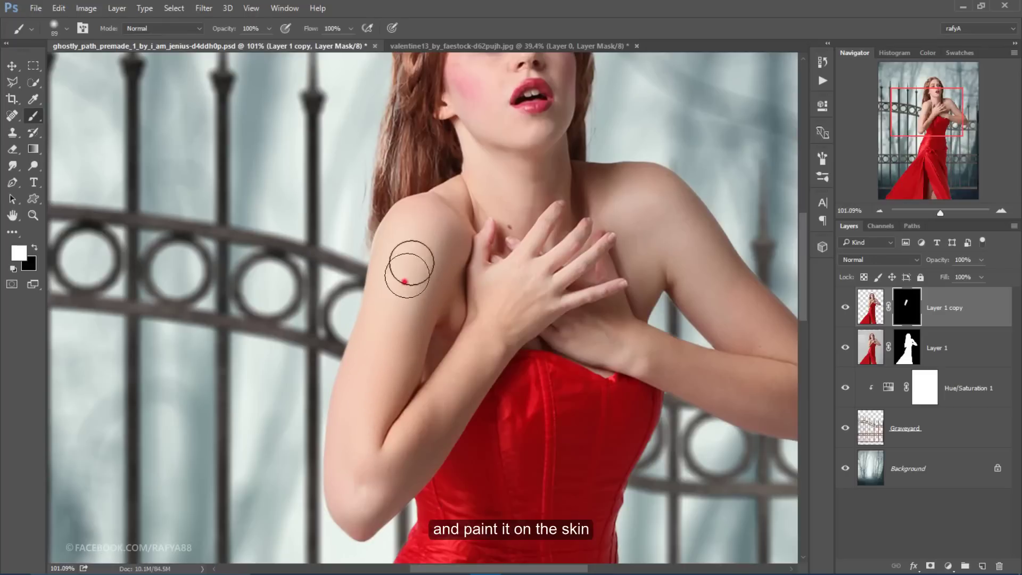
With a smaller 40–50 px brush, reveal smoothed skin on the other upper arm, face and neck
key("bracketleft")
key("bracketleft")
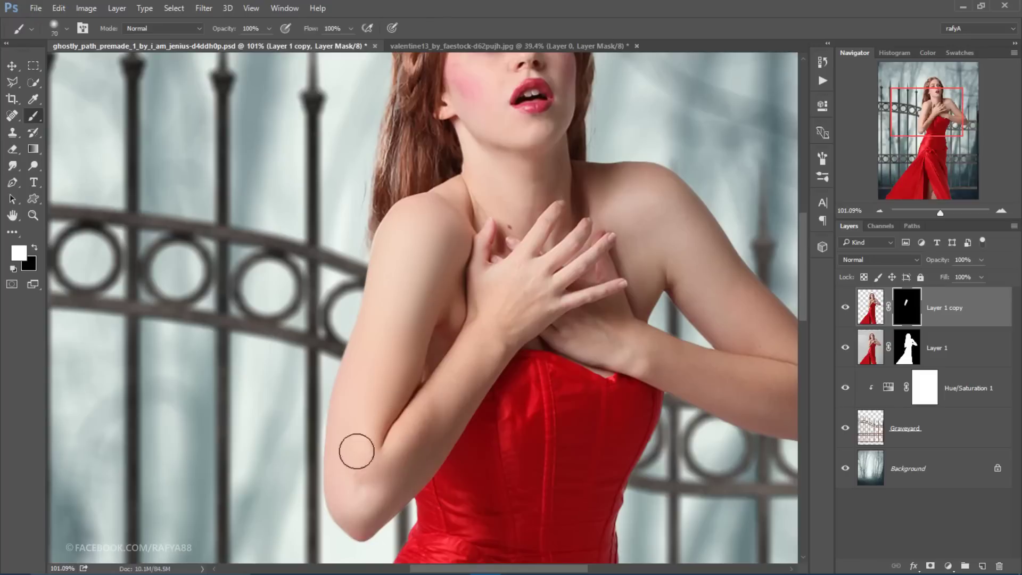
key("bracketleft")
key("bracketleft")
key("bracketleft")
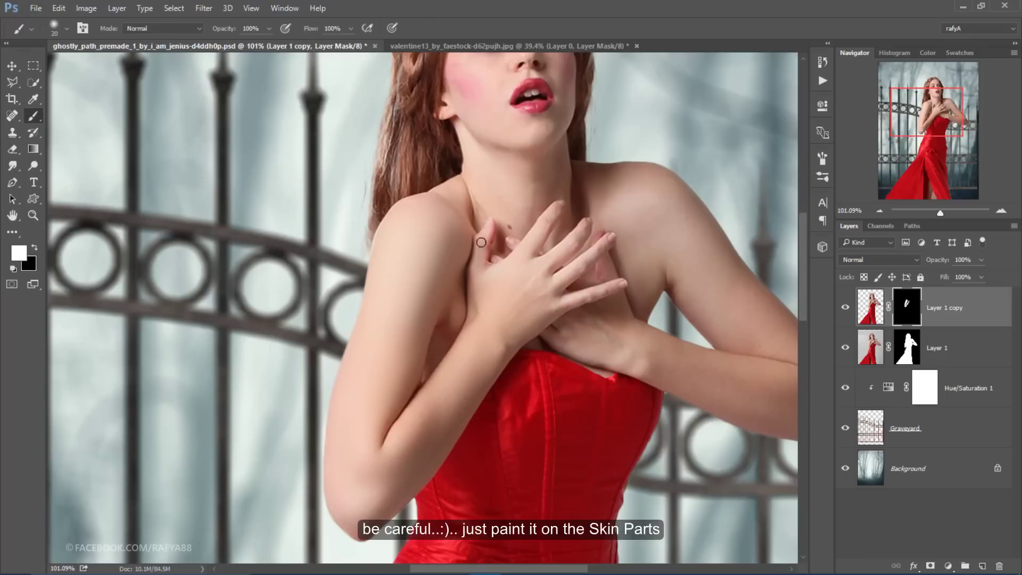
scroll(586, 277, "up", 2)
key("bracketright")
key("bracketright")
key("bracketright")
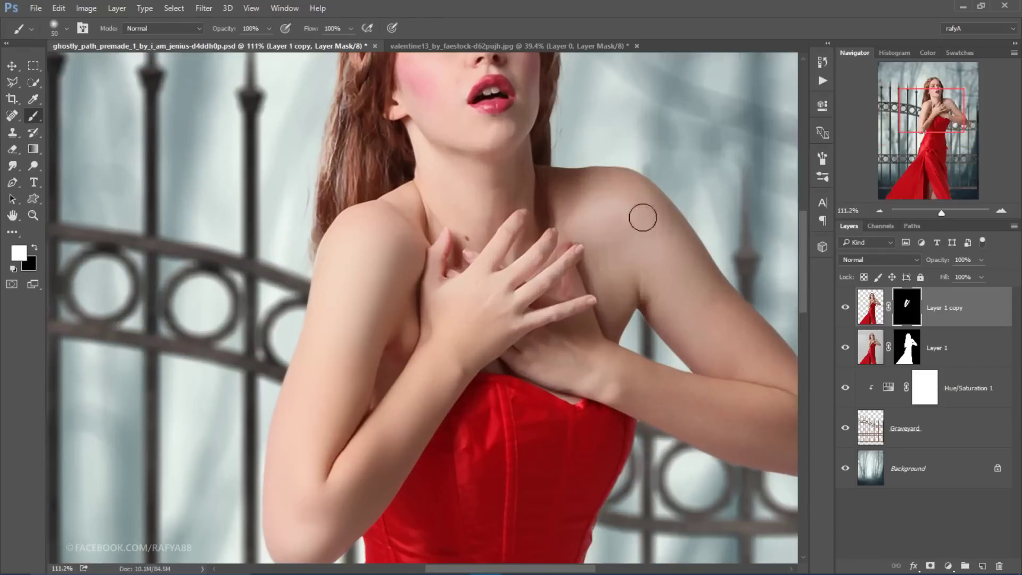
mouse_move(680, 237)
left_mouse_down()
mouse_move(705, 351)
mouse_move(605, 272)
left_mouse_up()
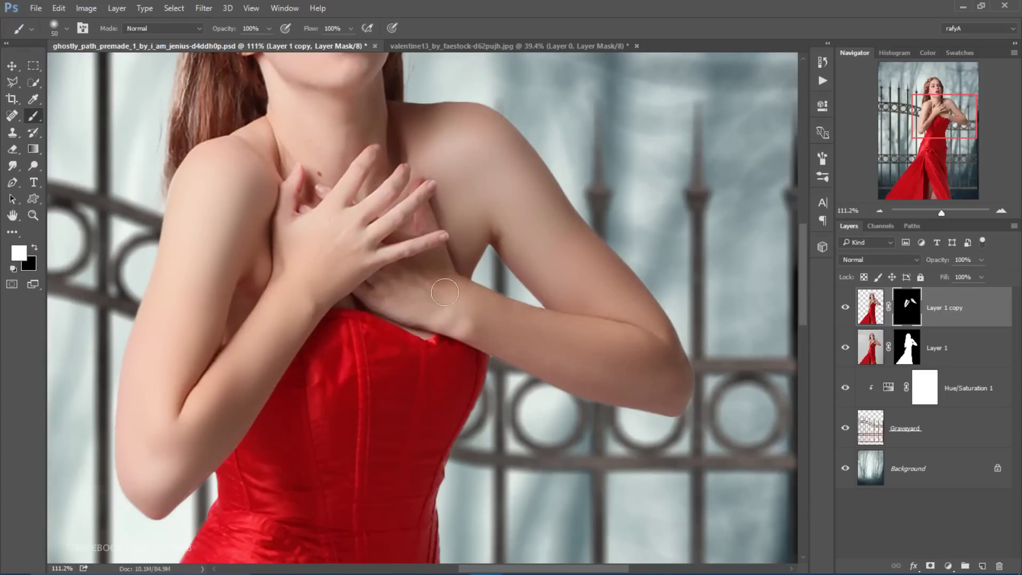
mouse_move(506, 212)
left_mouse_down()
mouse_move(479, 280)
mouse_move(447, 280)
left_mouse_up()
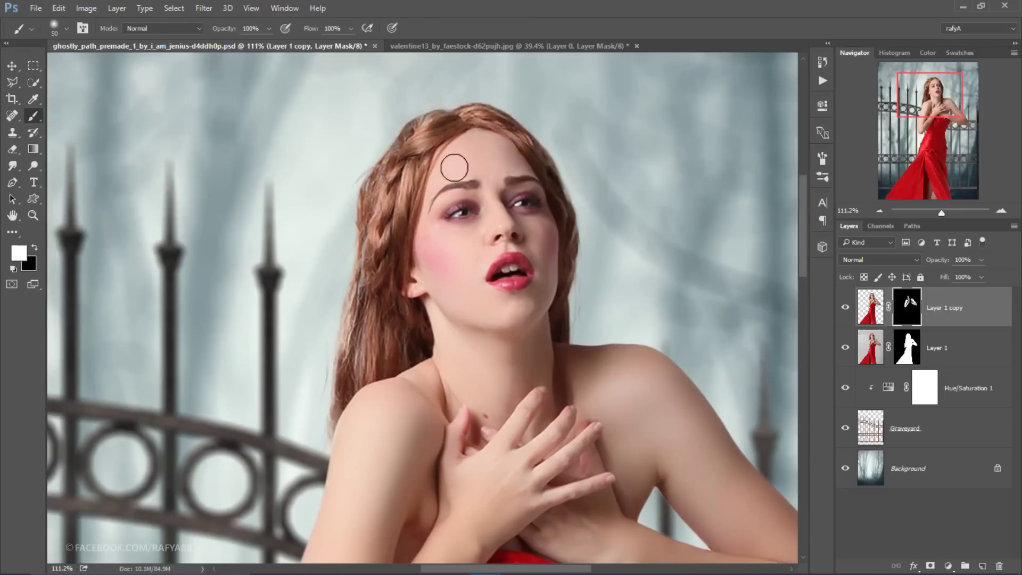
key("bracketleft")
key("ctrl+0")
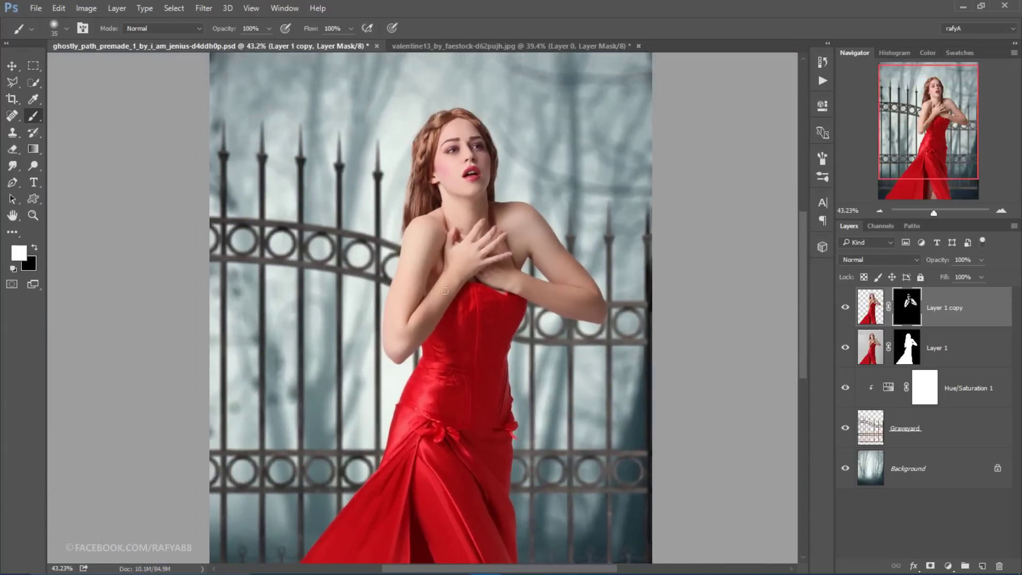
scroll(546, 314, "up", 5)
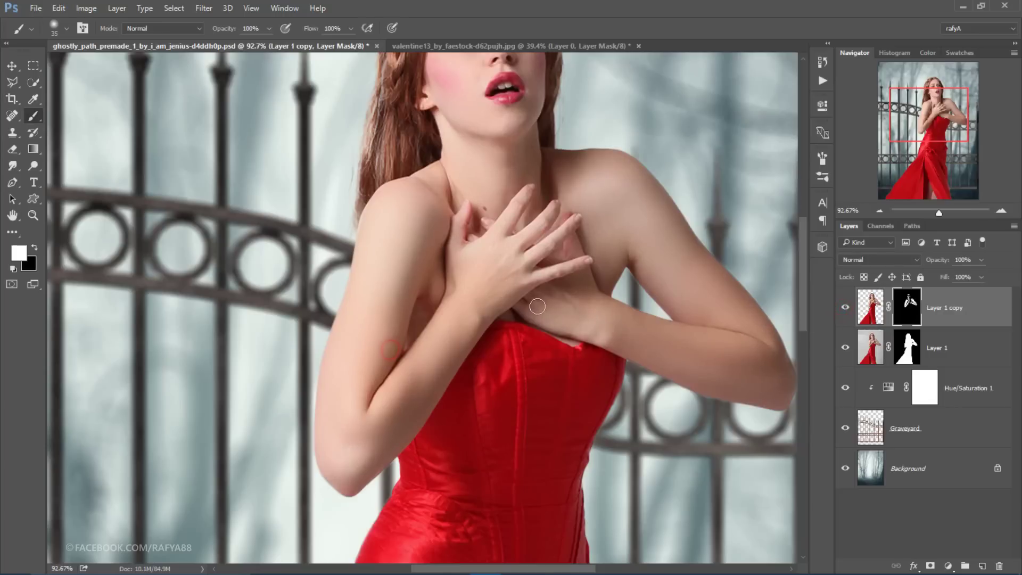
left_click(439, 182)
scroll(506, 281, "down", 2)
left_click(845, 307)
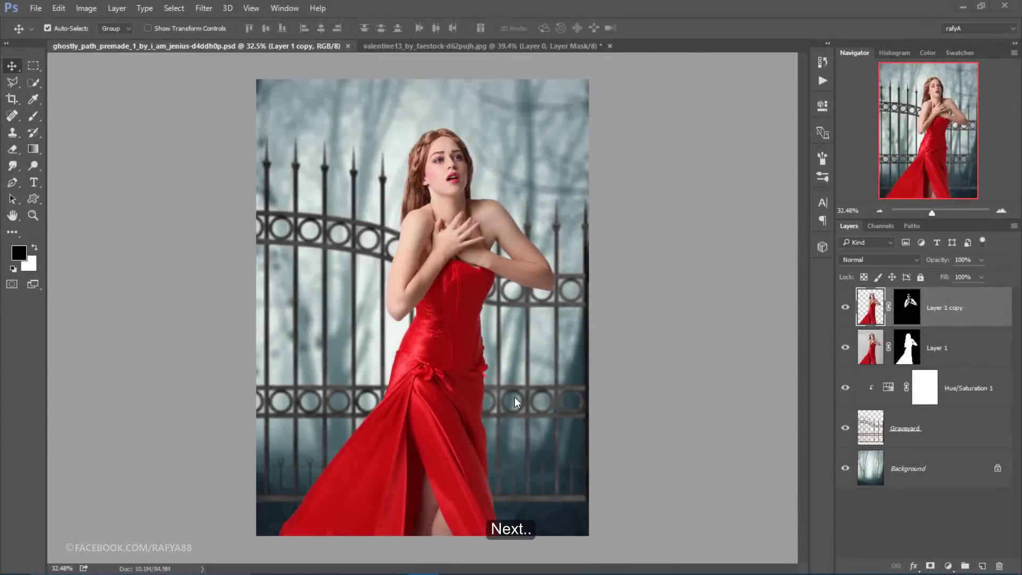
Merge Layer 1 copy down, applying its mask, and rename the combined layer 'Model'
right_click(974, 317)
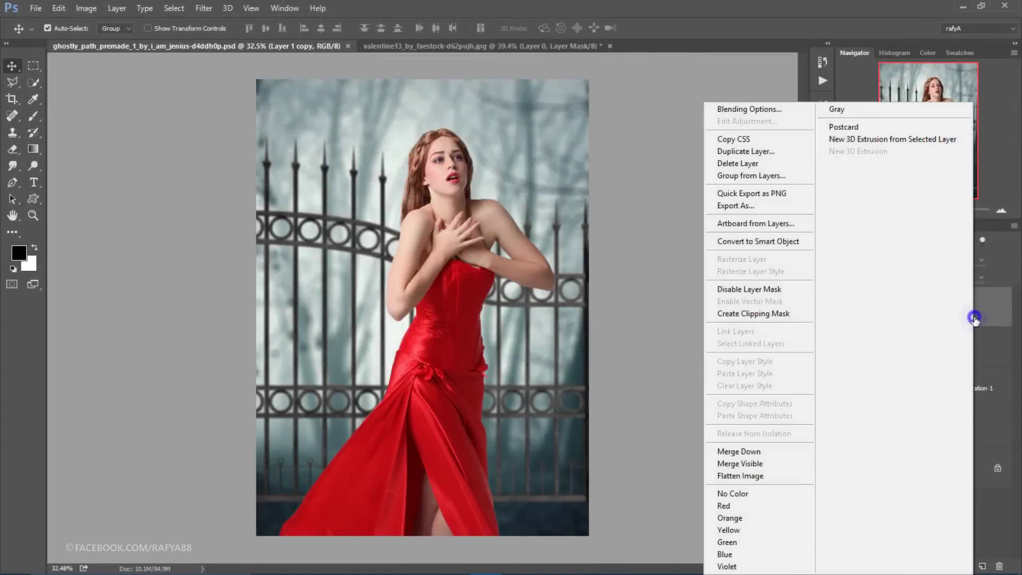
left_click(773, 452)
left_click(479, 230)
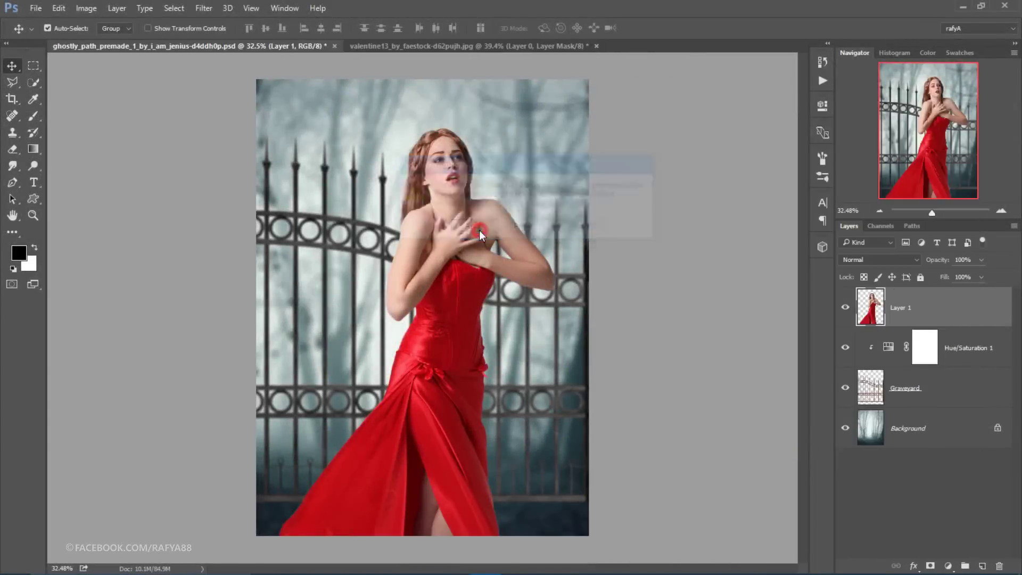
double_click(901, 307)
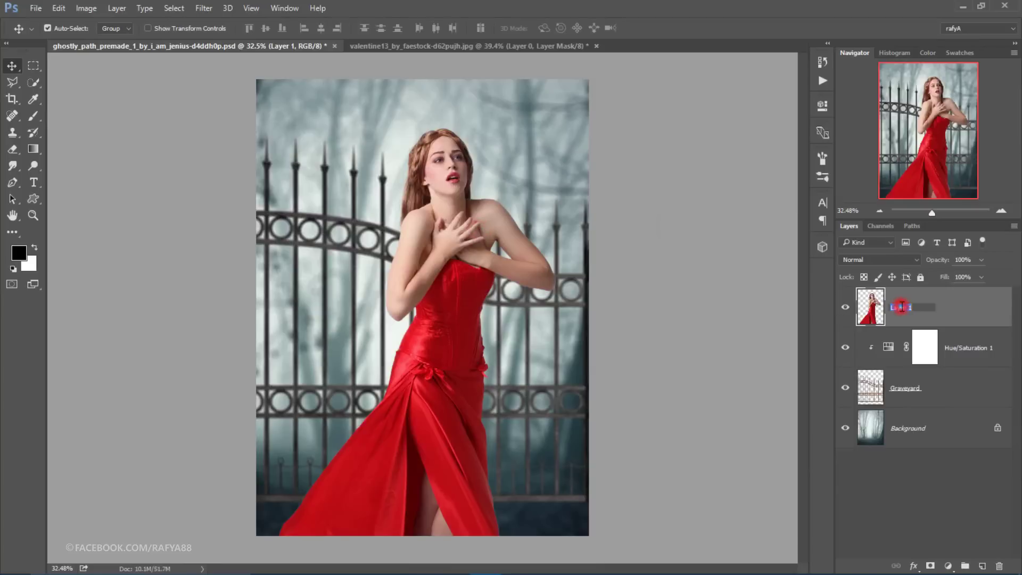
type("Model")
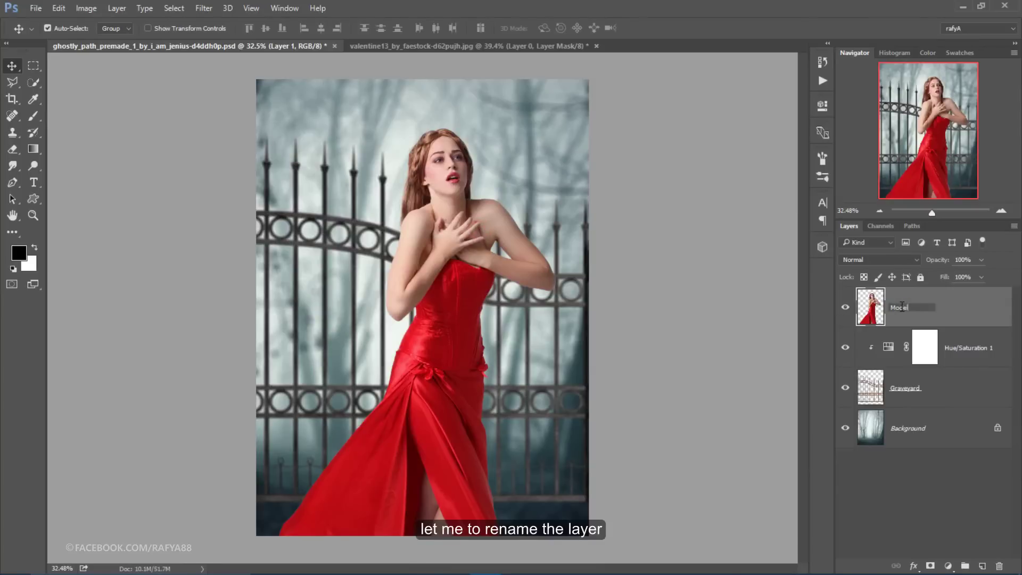
left_click(942, 318)
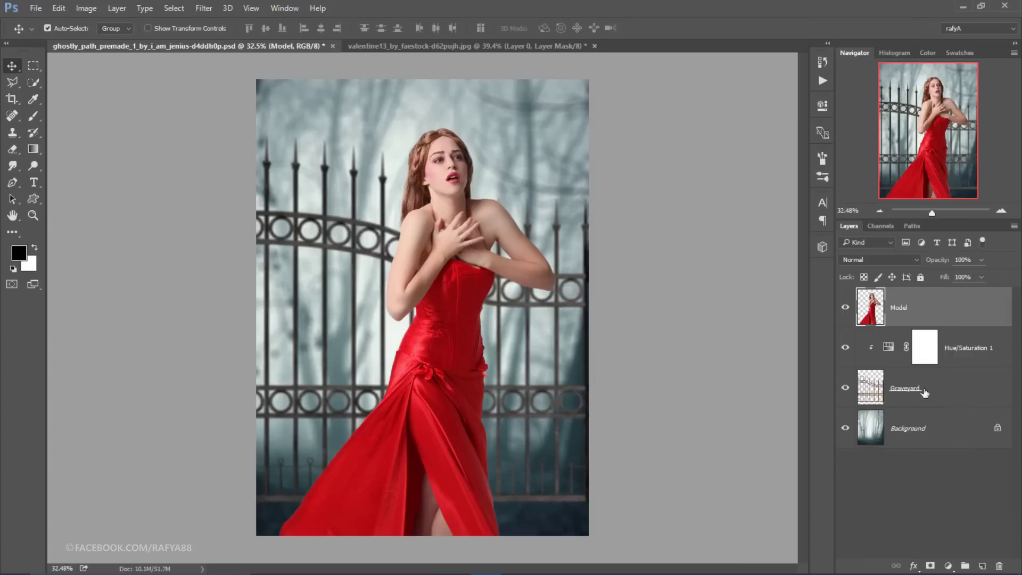
left_click(948, 566)
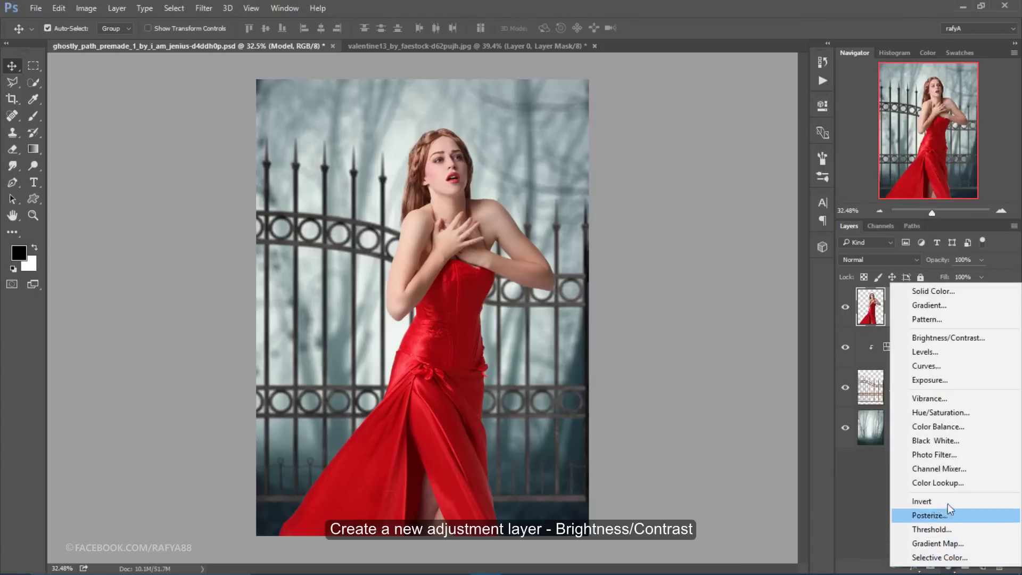
Add a Brightness/Contrast layer clipped to Model (Brightness -96, Contrast -7) with its mask inverted to black
left_click(967, 339)
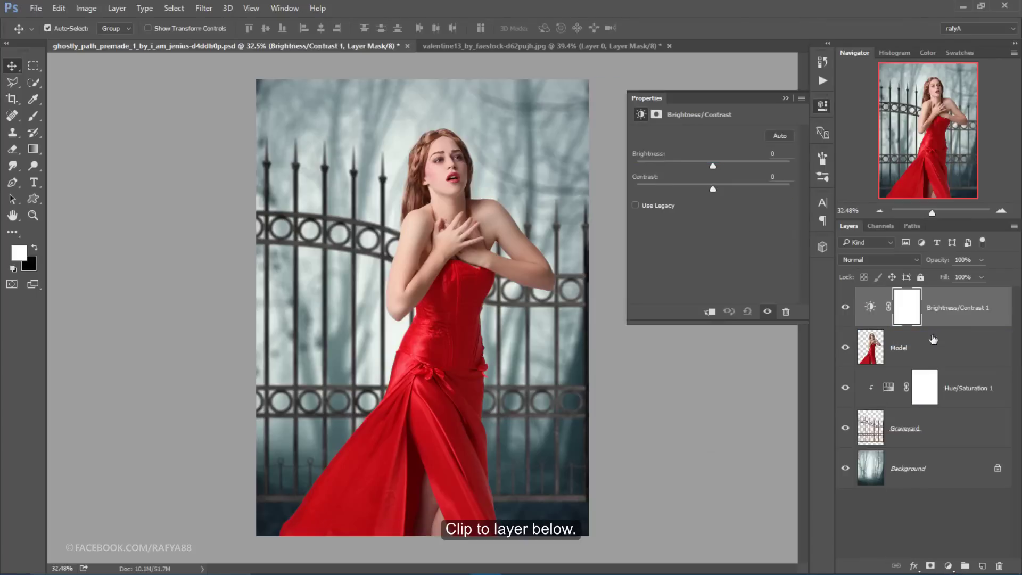
left_click(711, 312)
mouse_move(712, 166)
left_mouse_down()
mouse_move(656, 163)
mouse_move(665, 163)
left_mouse_up()
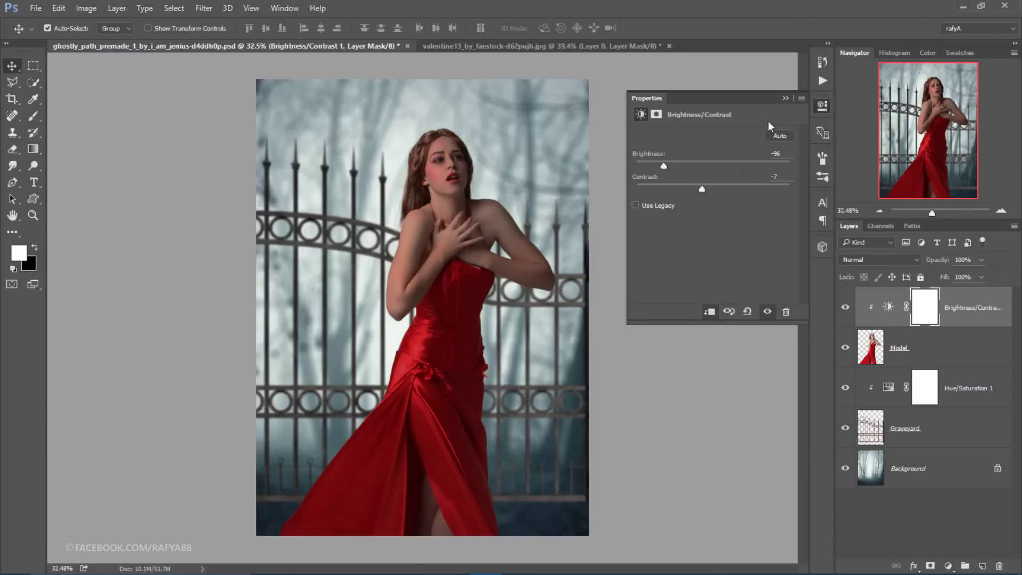
left_click(786, 98)
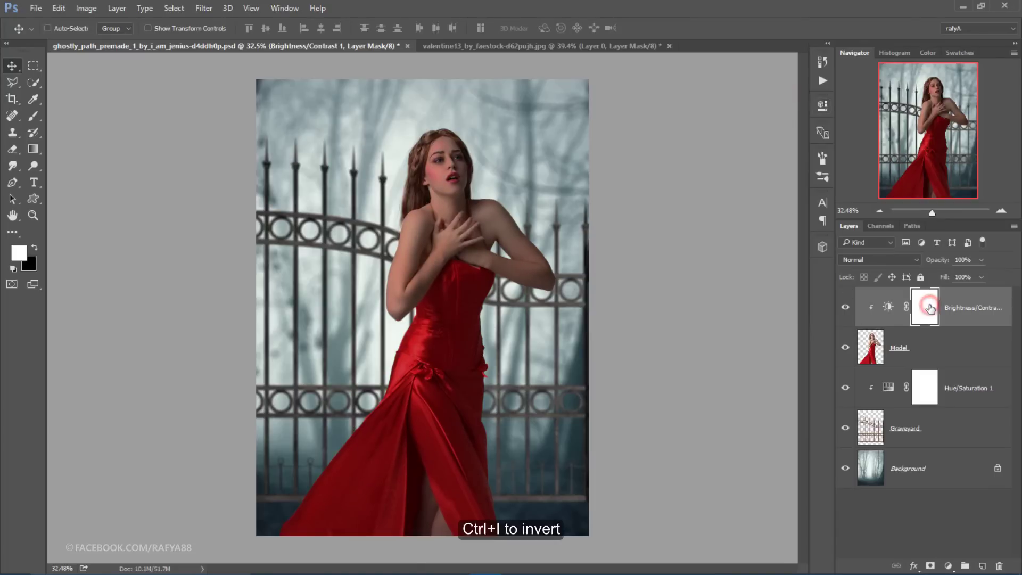
key("ctrl+i")
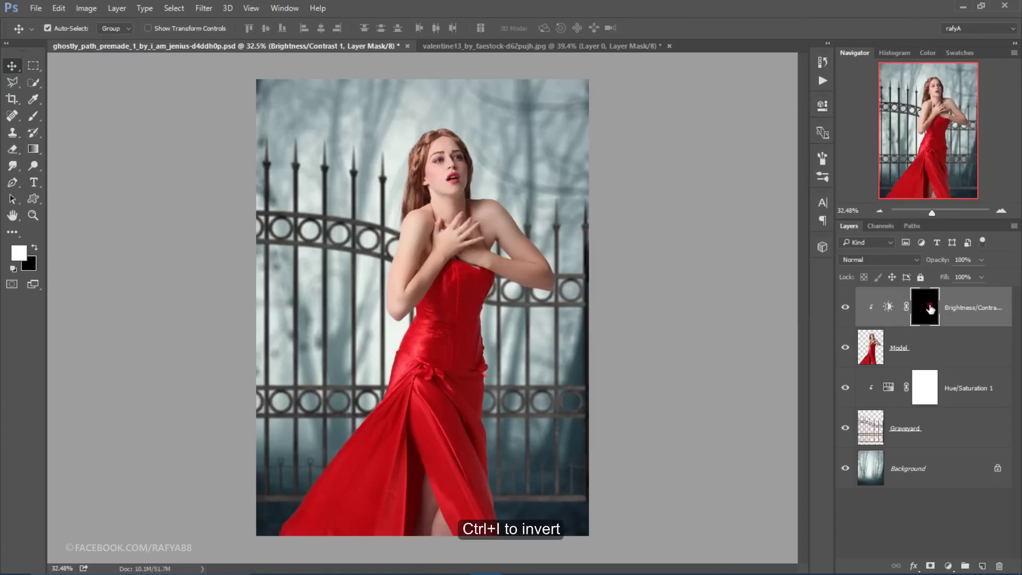
left_click(35, 117)
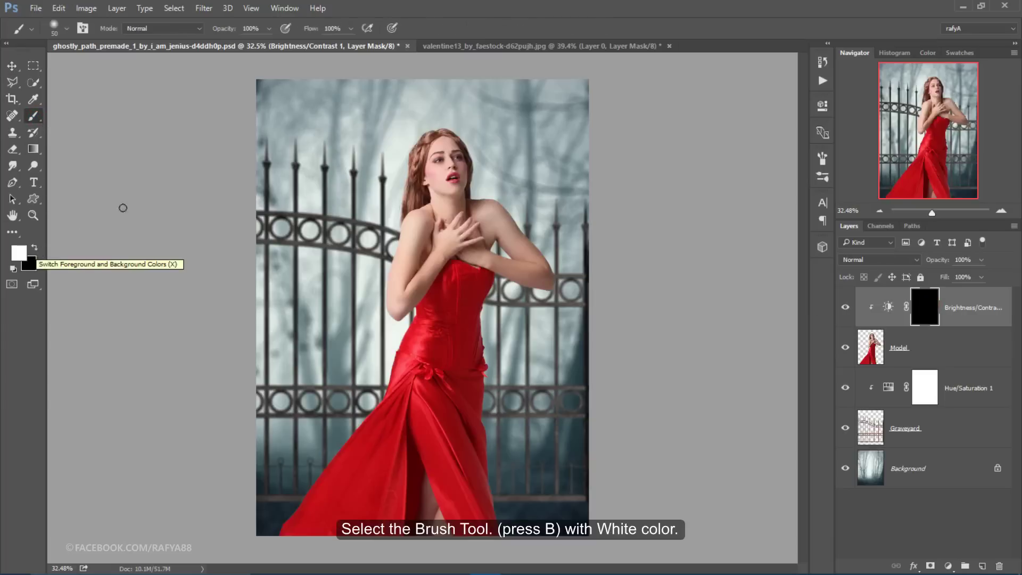
Paint the darkening onto the dress folds with a 228 px soft white brush
right_click(474, 265)
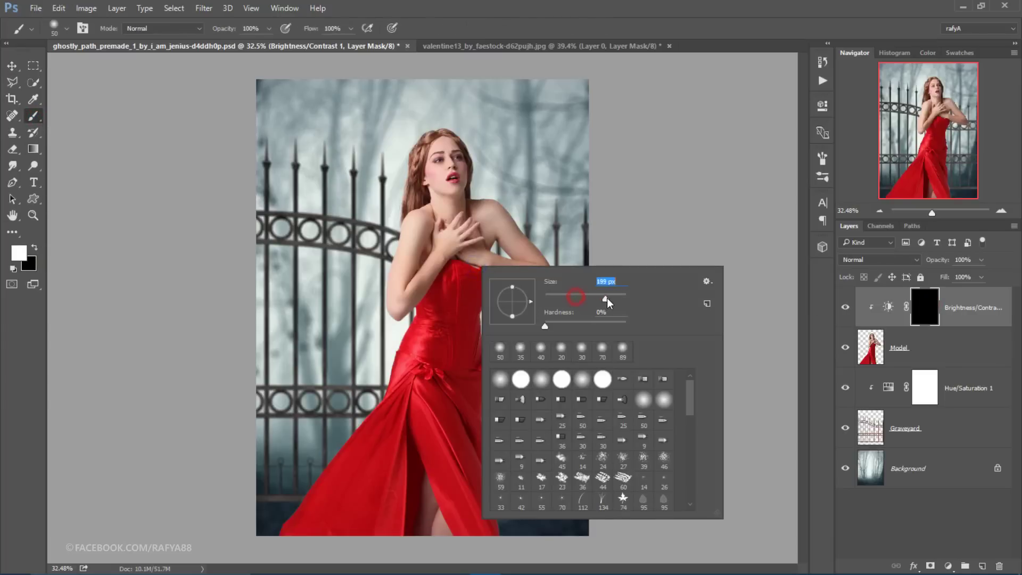
left_click_drag(607, 299, 608, 299)
left_click(309, 543)
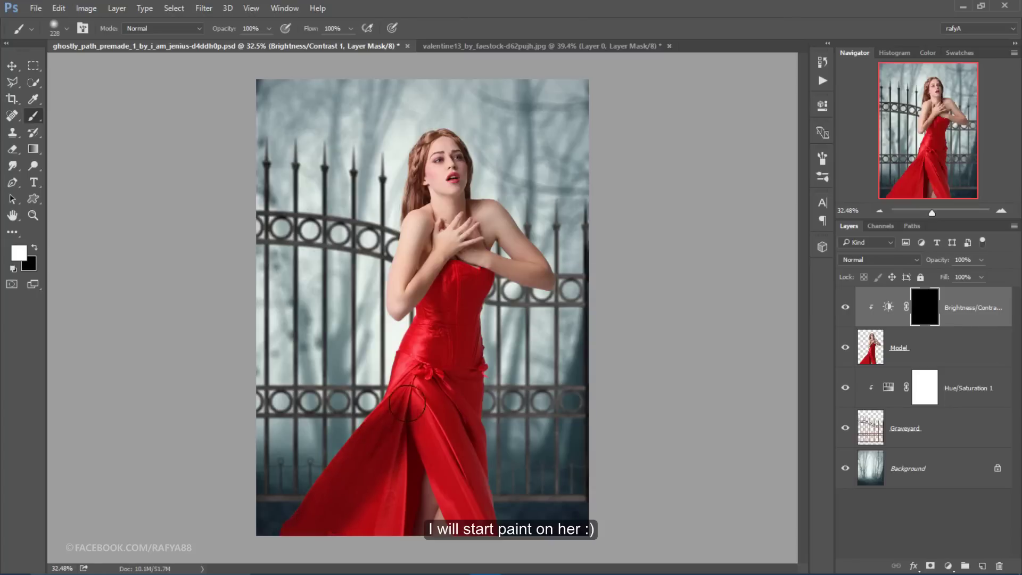
left_click_drag(407, 403, 387, 489)
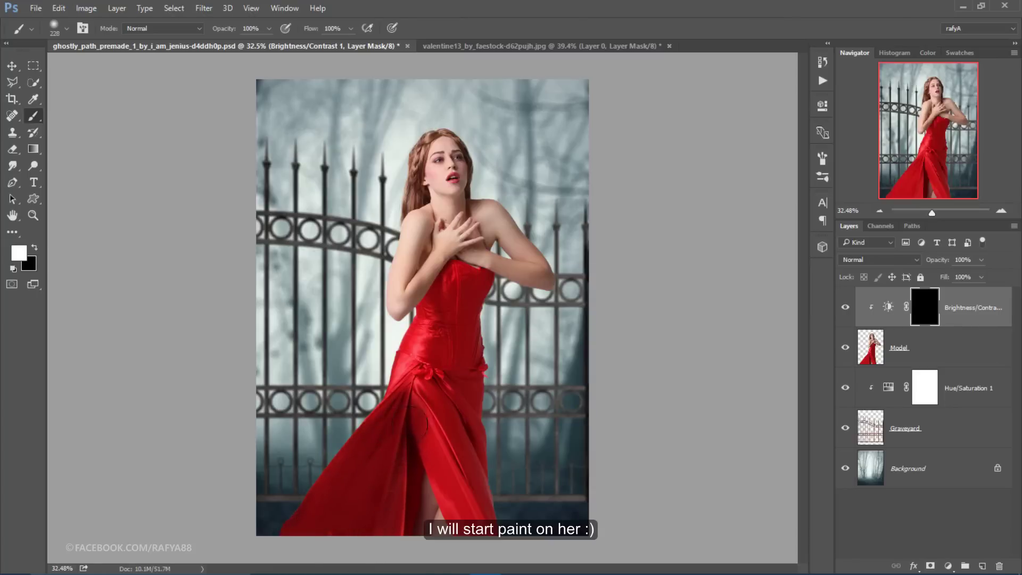
mouse_move(410, 423)
left_mouse_down()
mouse_move(450, 532)
mouse_move(455, 447)
mouse_move(426, 389)
mouse_move(479, 452)
mouse_move(475, 410)
mouse_move(450, 375)
left_mouse_up()
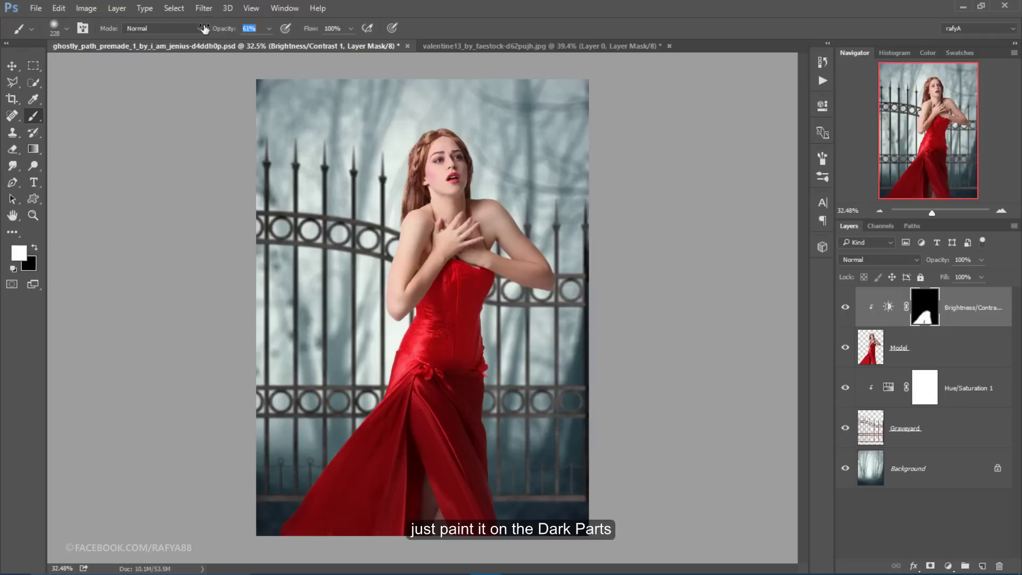
At about 40% opacity, paint the darkening over the dress waist and bodice, then compare
left_click_drag(204, 29, 203, 28)
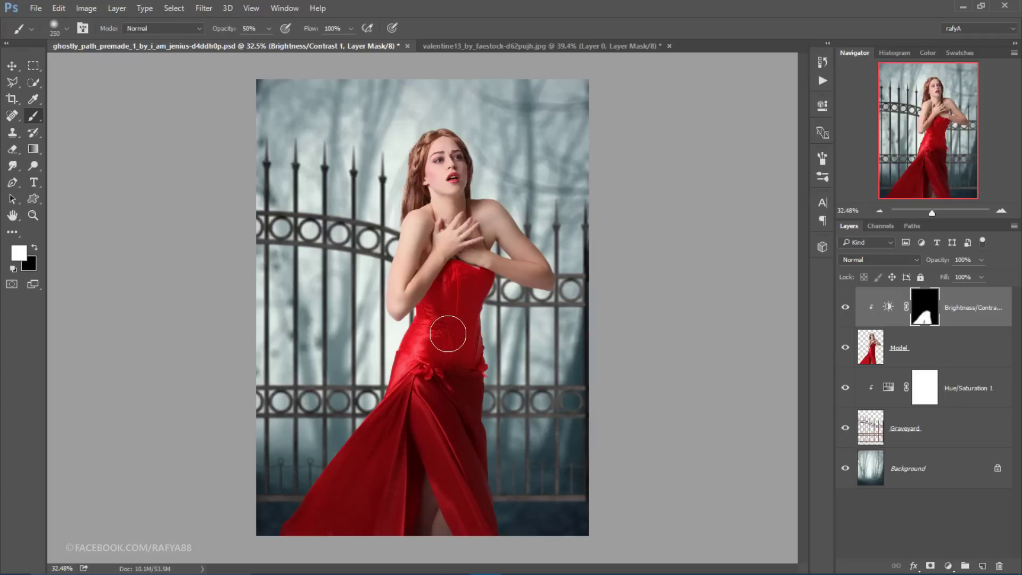
key("bracketright")
key("bracketright")
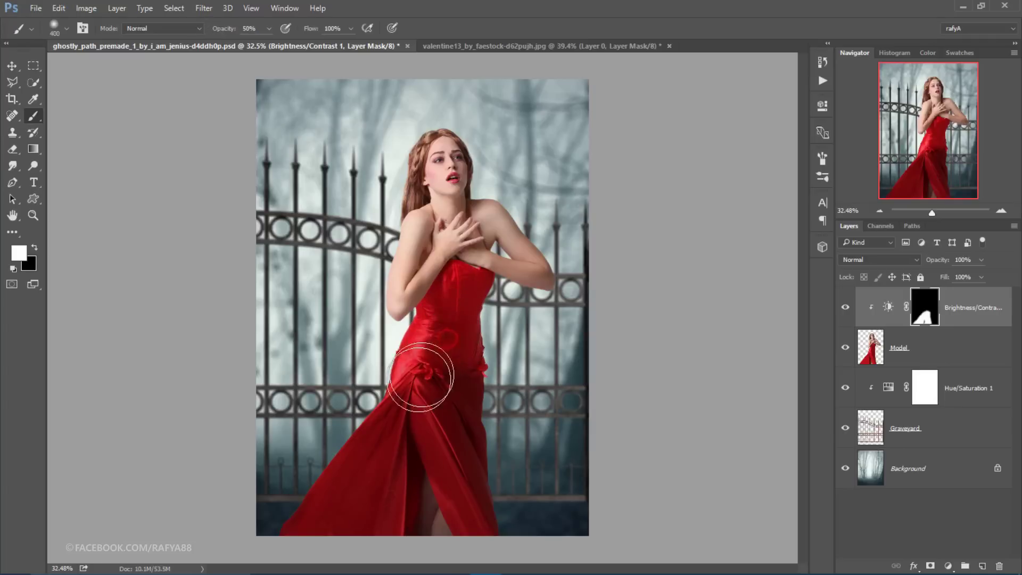
mouse_move(420, 377)
left_mouse_down()
mouse_move(417, 365)
mouse_move(453, 319)
mouse_move(447, 379)
mouse_move(437, 324)
left_mouse_up()
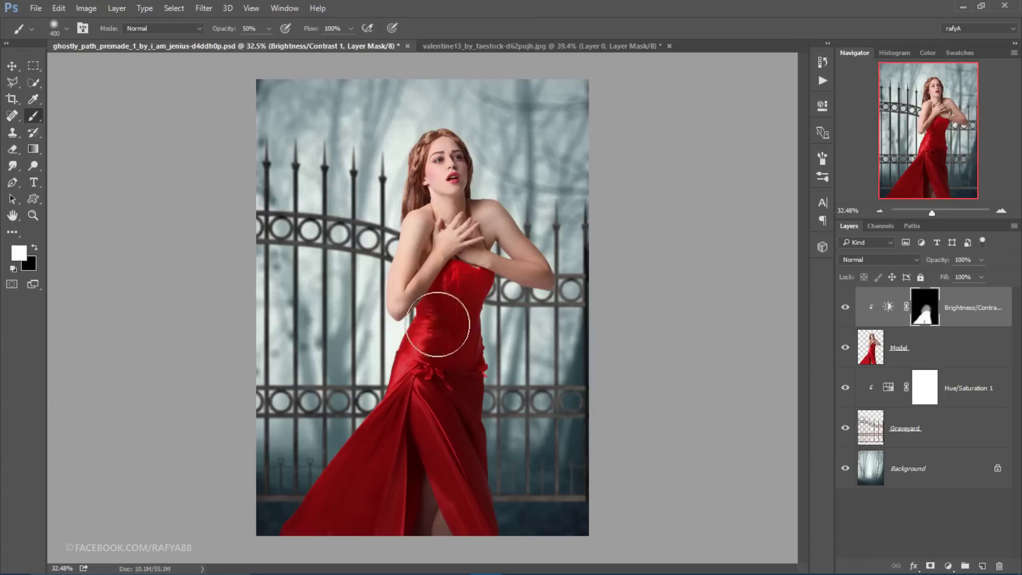
scroll(438, 324, "up", 4)
key("bracketleft")
key("bracketleft")
key("bracketleft")
mouse_move(662, 320)
left_mouse_down()
mouse_move(520, 315)
mouse_move(496, 302)
left_mouse_up()
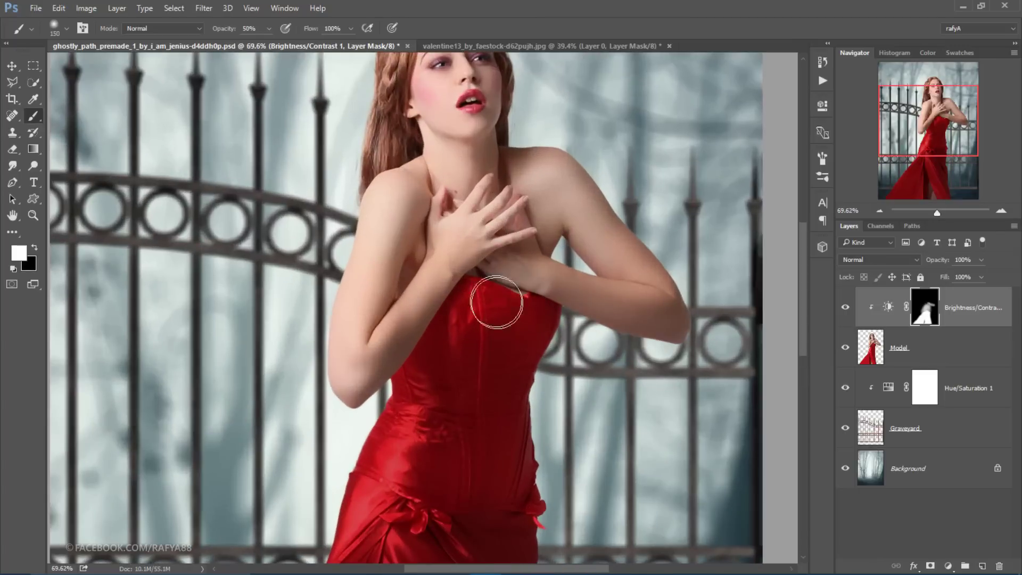
key("bracketleft")
key("bracketleft")
key("bracketleft")
key("bracketleft")
key("bracketleft")
scroll(613, 224, "down", 2)
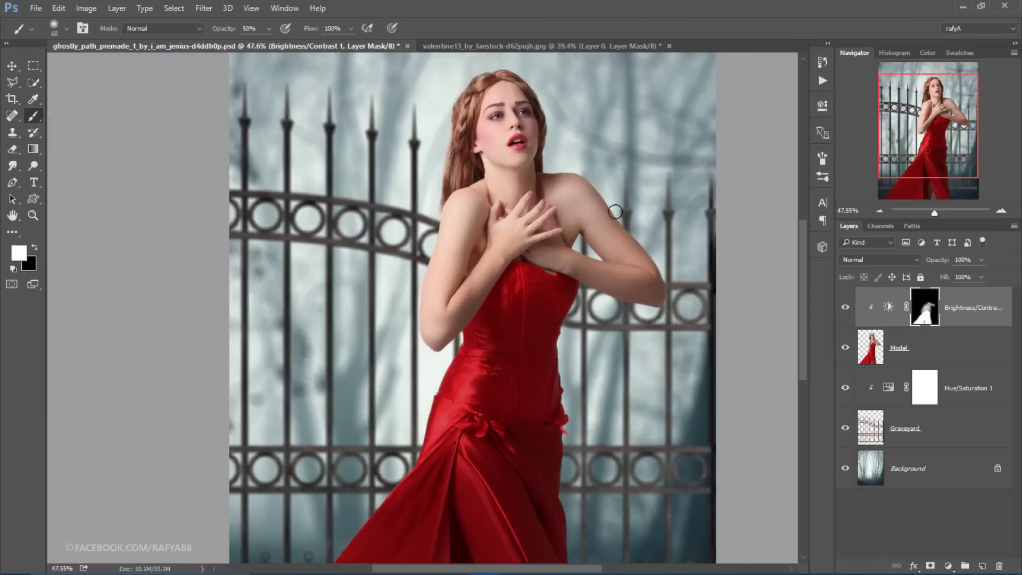
scroll(615, 211, "up", 1)
key("bracketright")
key("bracketright")
key("bracketright")
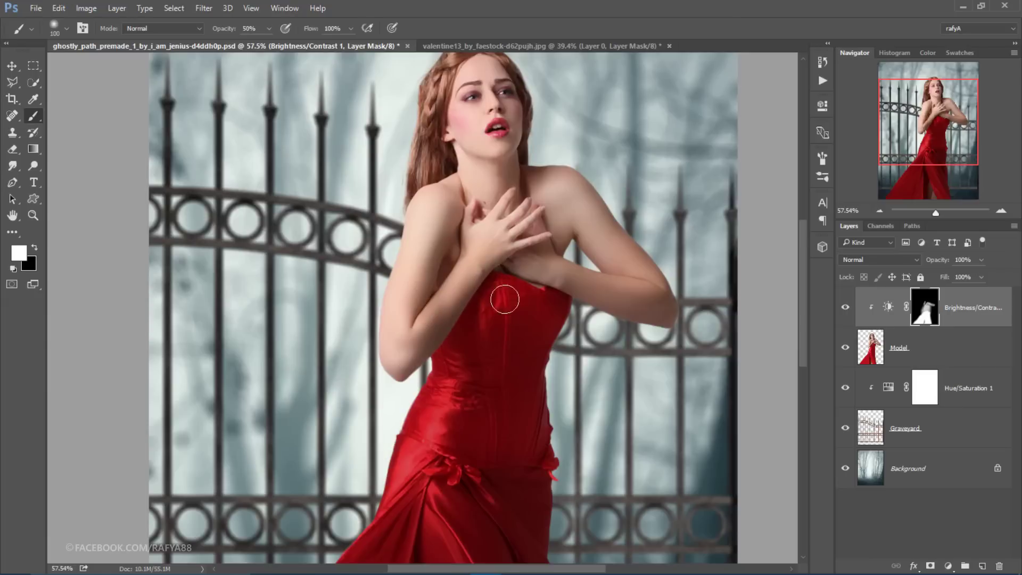
scroll(521, 227, "down", 1)
key("bracketright")
key("bracketright")
key("bracketright")
left_click_drag(228, 30, 222, 32)
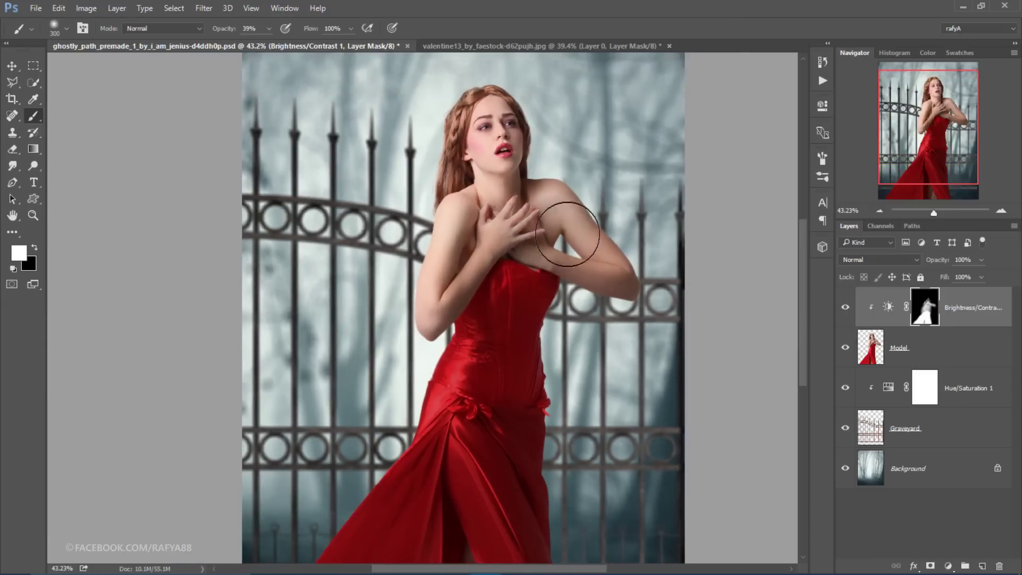
scroll(522, 233, "down", 1)
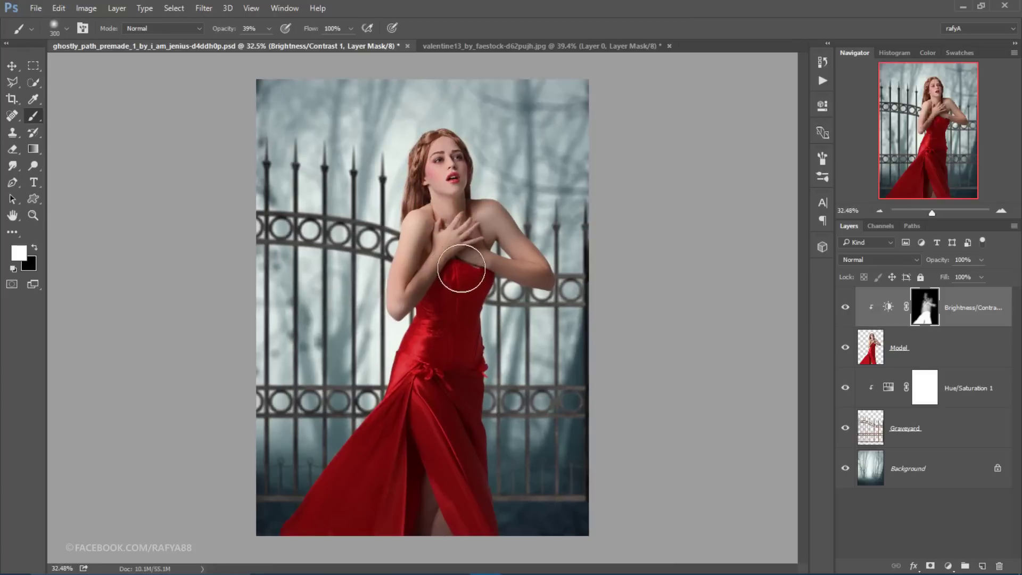
scroll(461, 268, "down", 1)
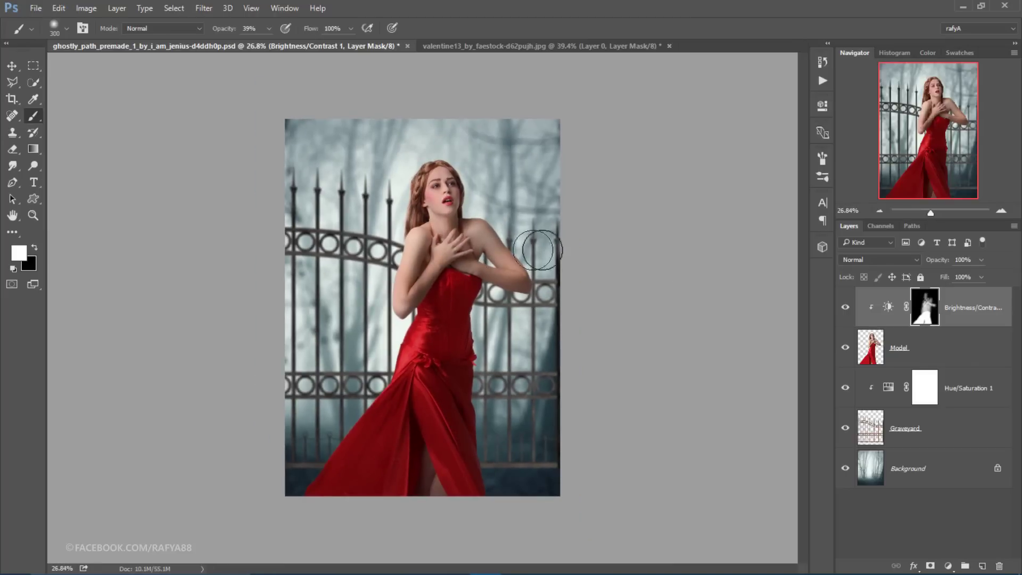
left_click(845, 307)
Add a Hue/Saturation layer clipped to the model at Saturation -22, toggling it to compare
left_click(948, 566)
left_click(977, 417)
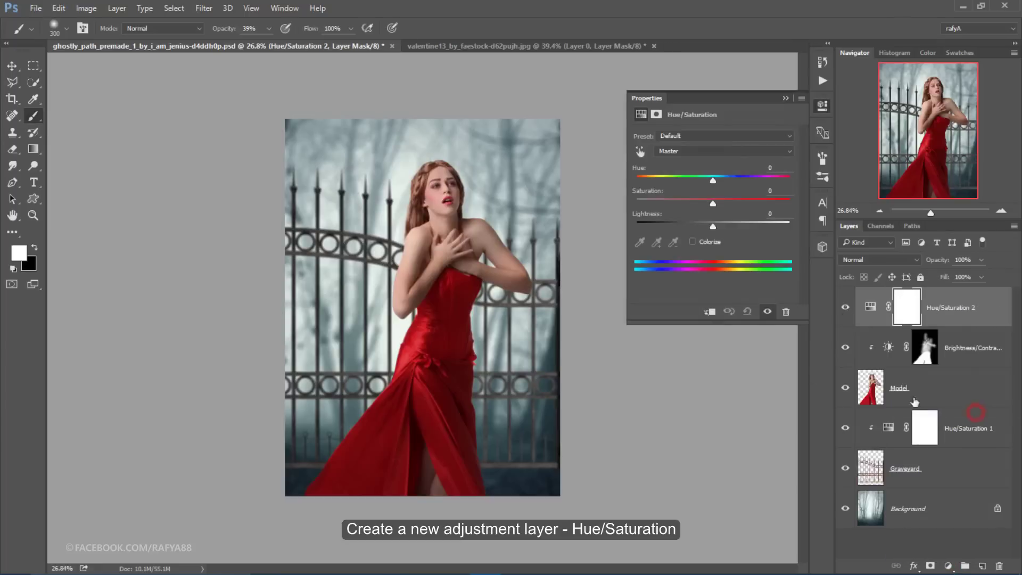
left_click(710, 312)
left_click_drag(709, 203, 695, 203)
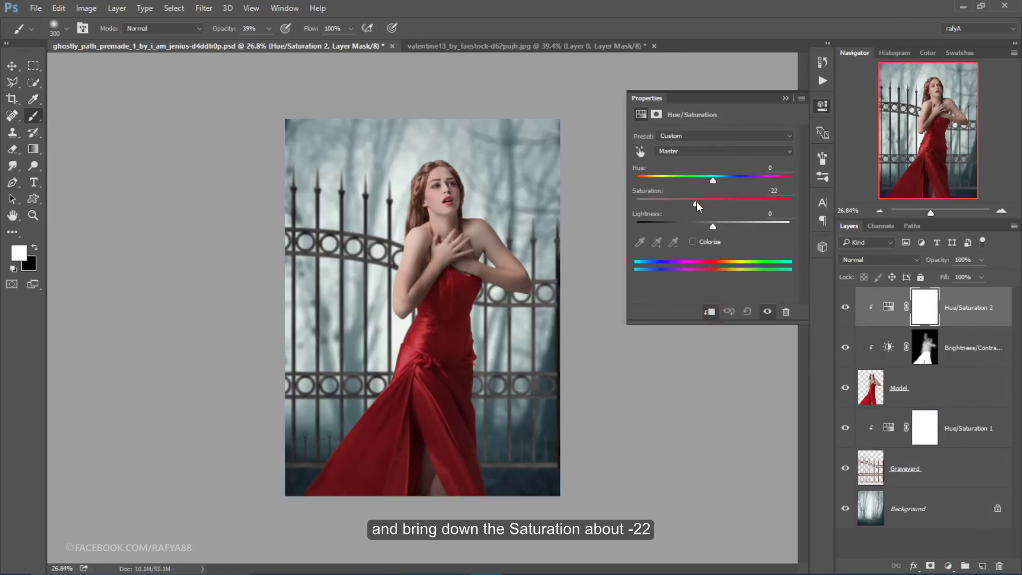
left_click(787, 98)
left_click(845, 307)
left_click(845, 309)
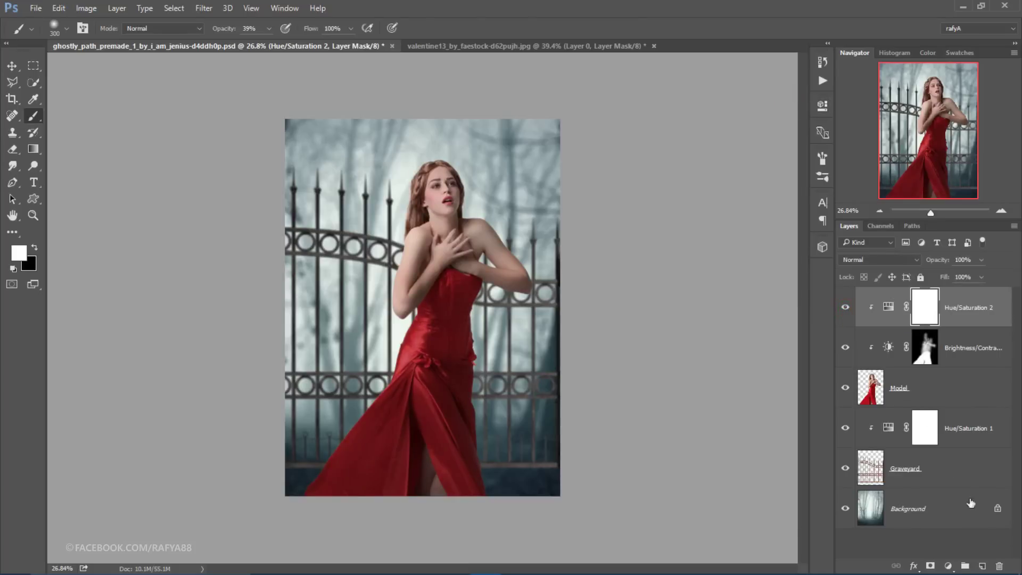
Reset colours and create a new Layer 1 clipped to the model
key("x")
left_click(982, 566)
right_click(946, 311)
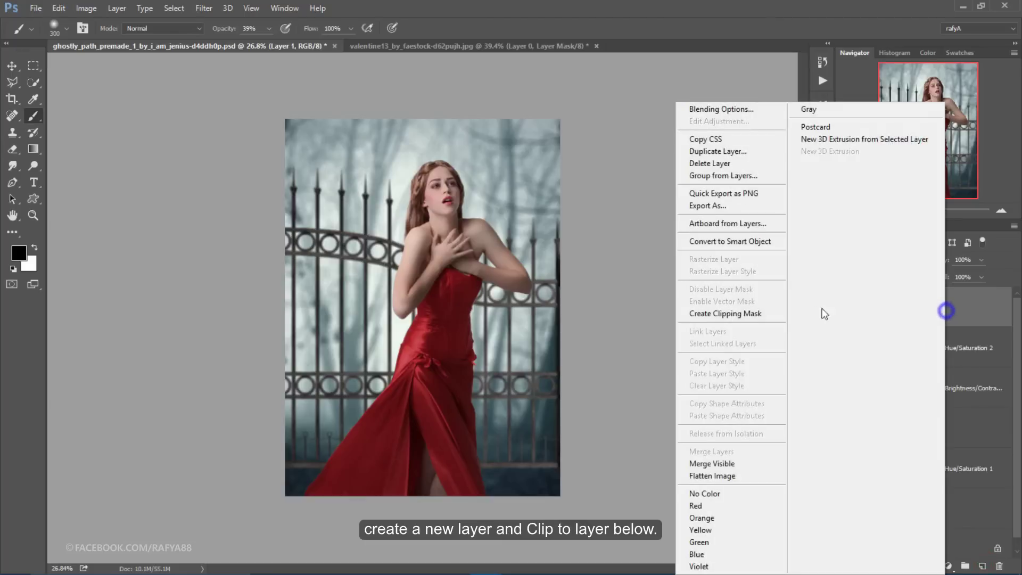
left_click(767, 313)
scroll(440, 301, "up", 2)
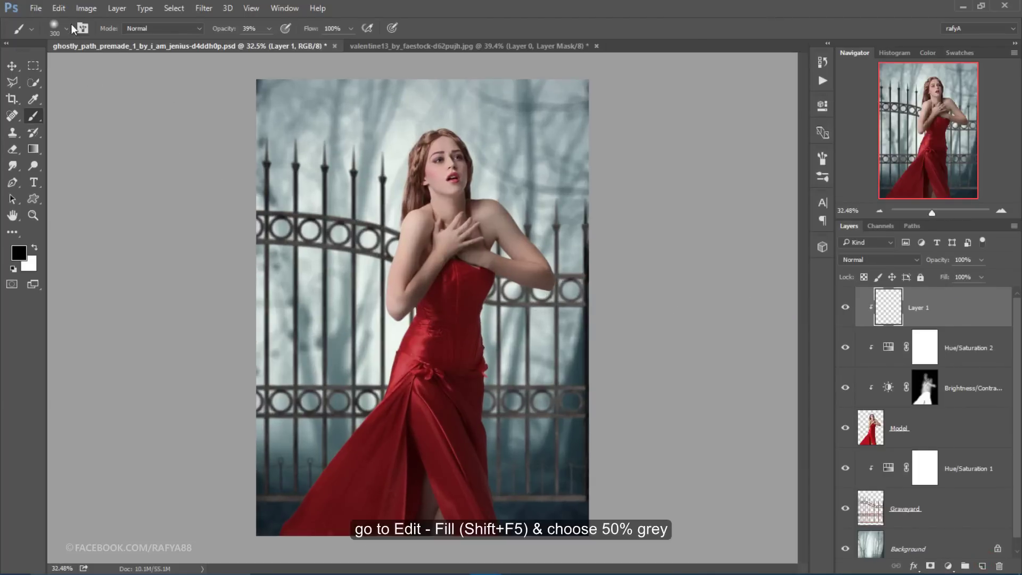
Fill Layer 1 with 50% Gray and set its blend mode to Overlay
left_click(59, 8)
left_click(80, 190)
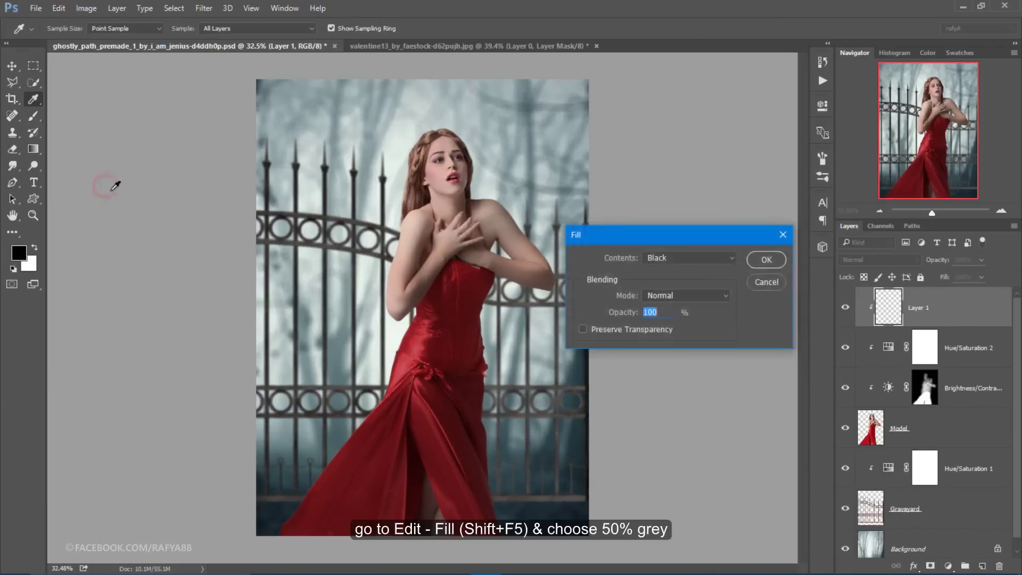
left_click(683, 259)
left_click(692, 346)
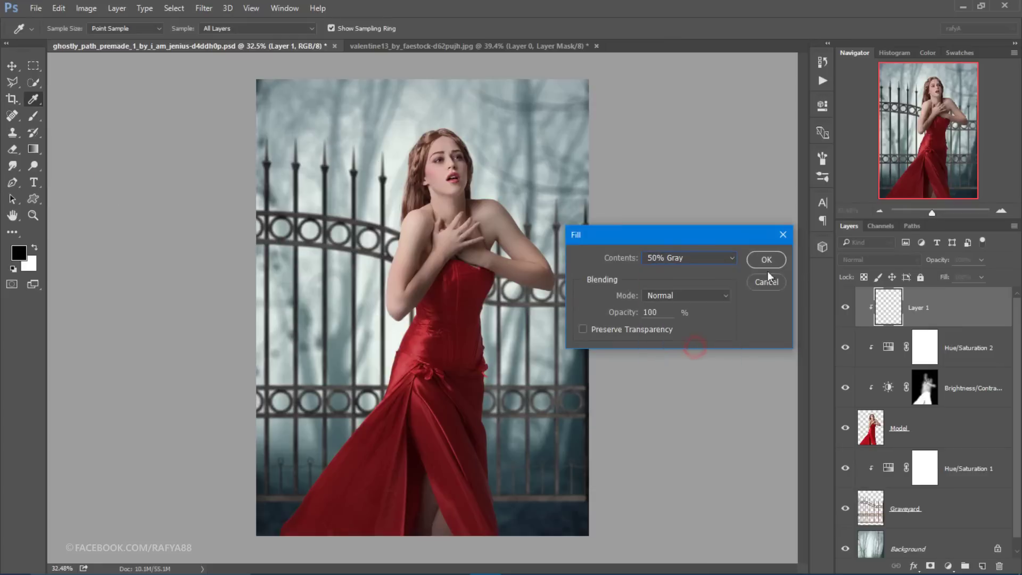
left_click(771, 260)
key("b")
left_click(878, 259)
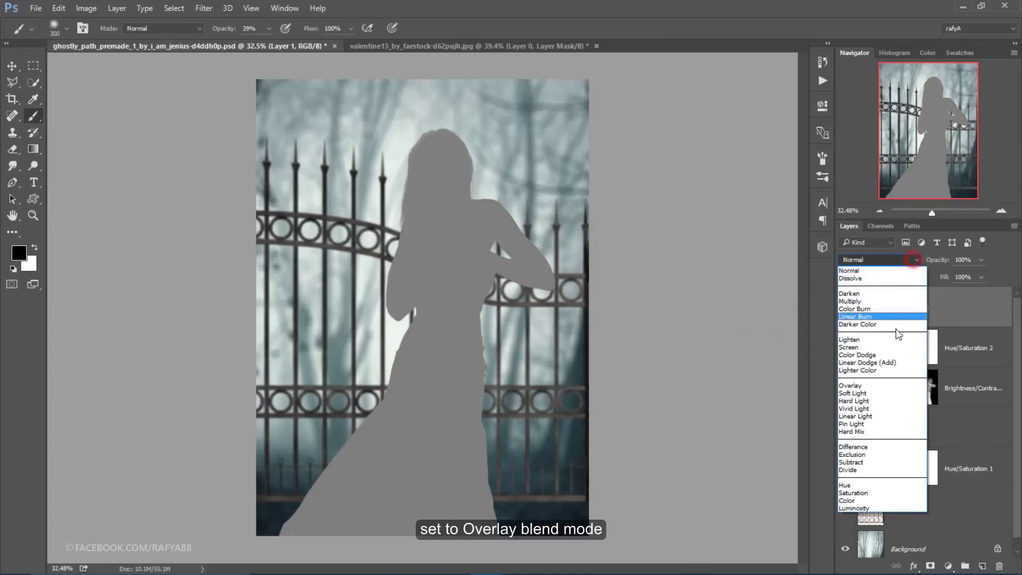
left_click(897, 387)
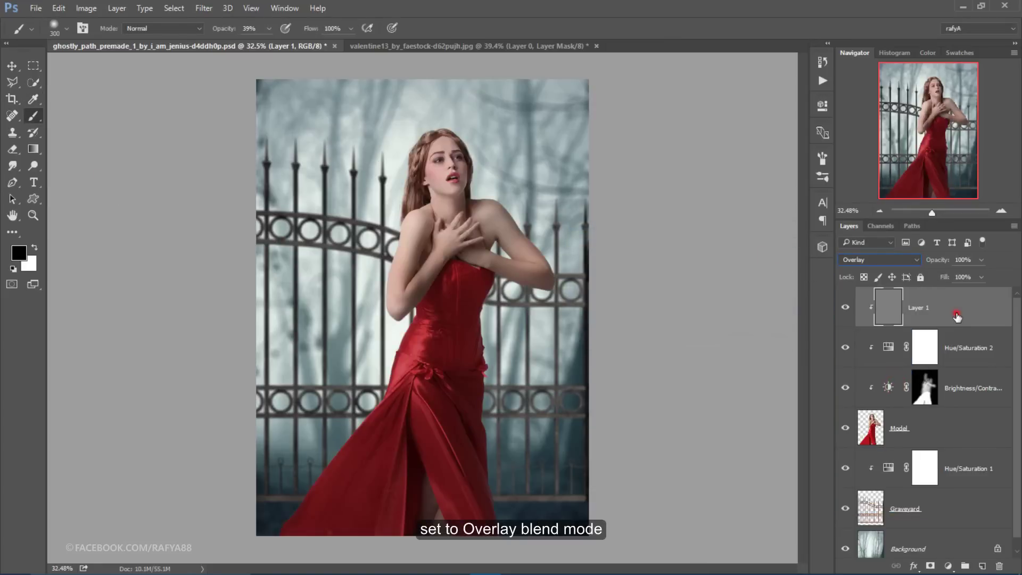
Use the Dodge tool at 45 px to lighten the upper arm and shoulder
left_click(33, 165)
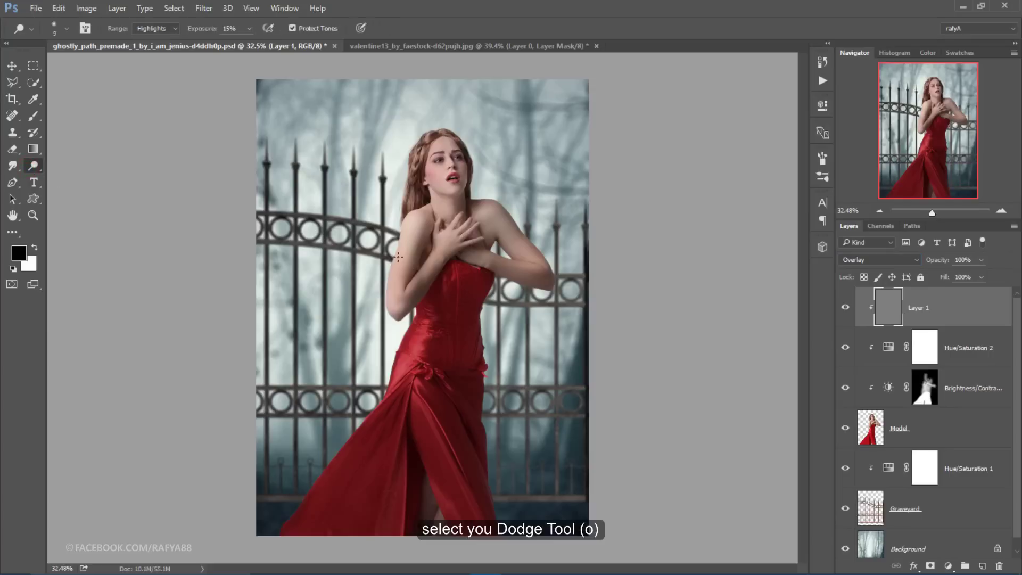
scroll(419, 253, "up", 5)
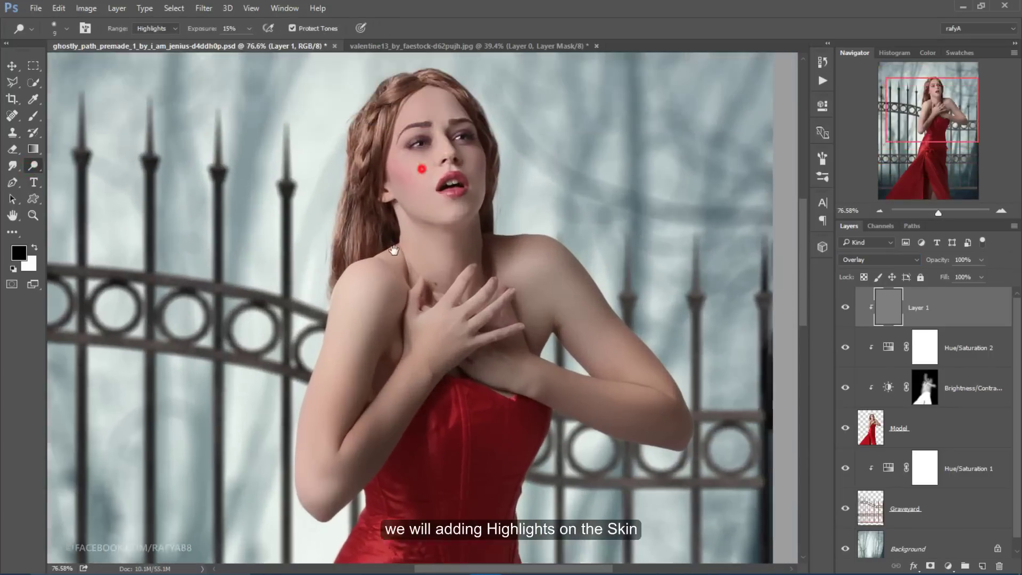
left_click_drag(393, 237, 391, 259)
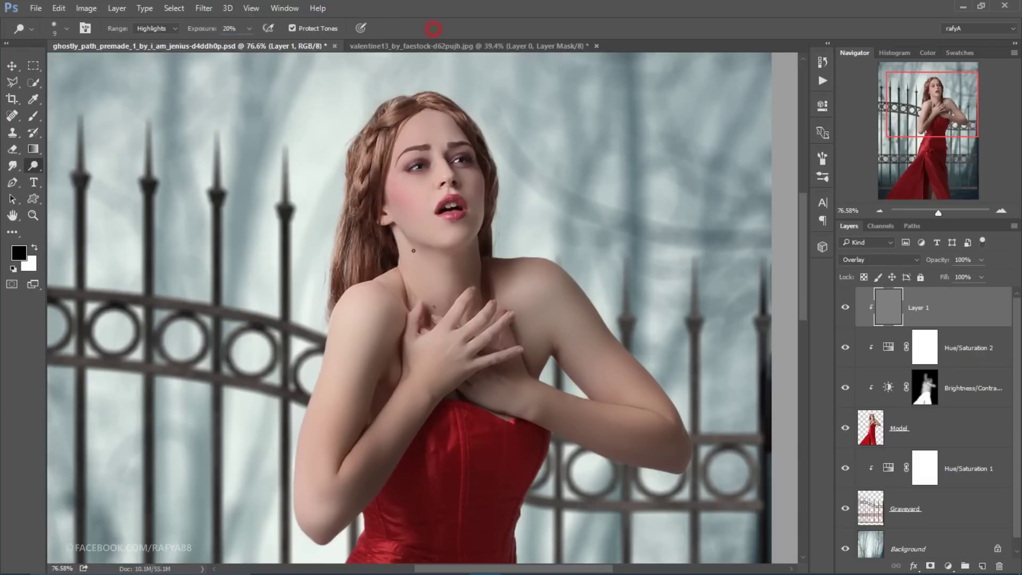
scroll(386, 343, "down", 1)
right_click(427, 292)
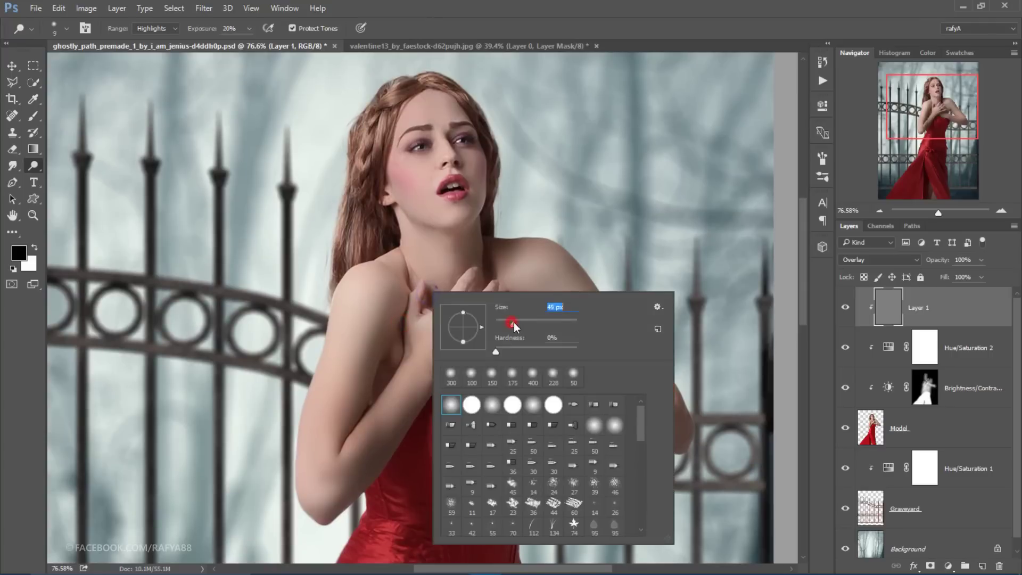
left_click_drag(513, 323, 513, 323)
left_click(354, 296)
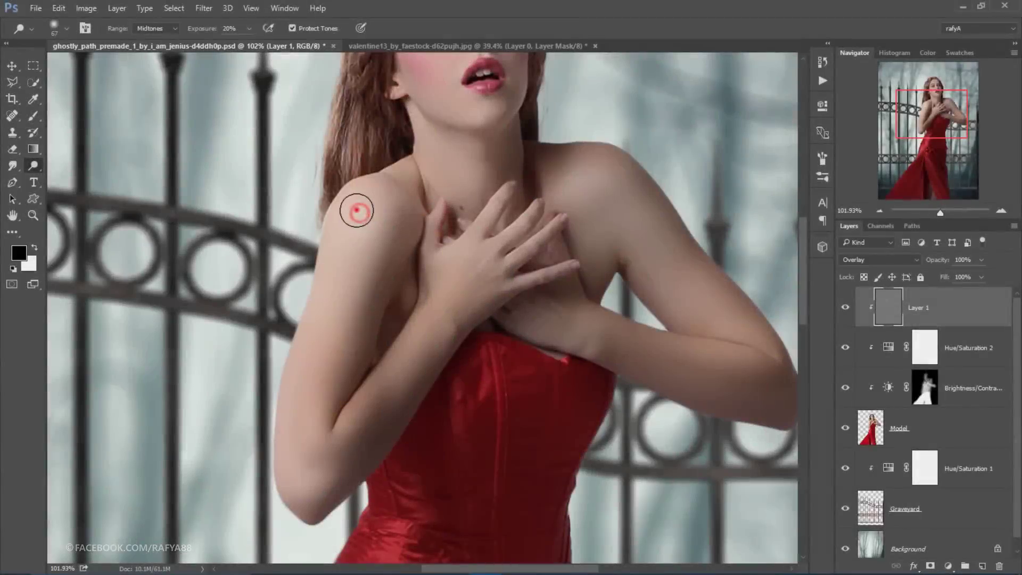
left_click_drag(357, 211, 320, 319)
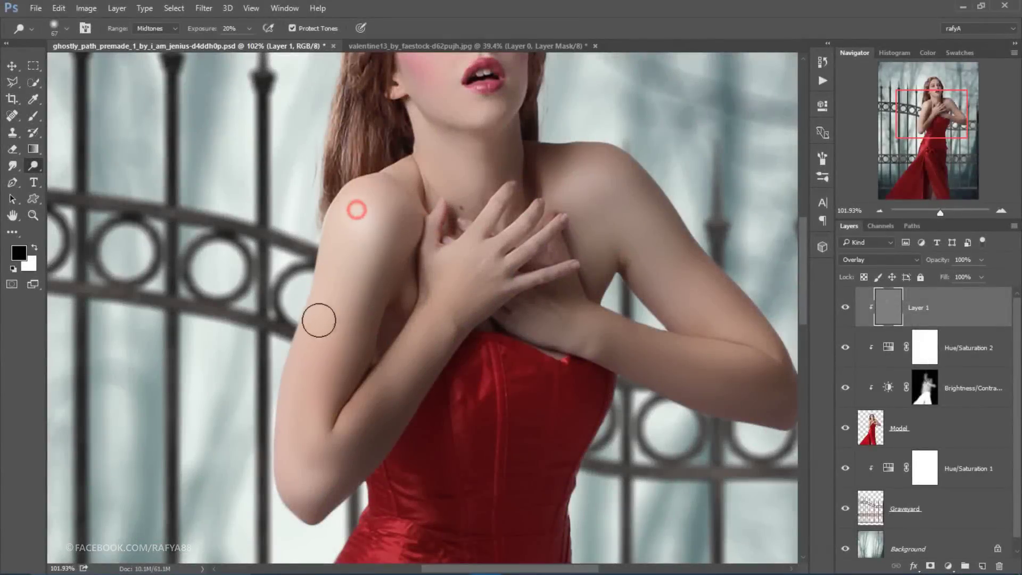
mouse_move(355, 216)
left_mouse_down()
mouse_move(349, 281)
mouse_move(321, 365)
mouse_move(335, 465)
mouse_move(304, 460)
mouse_move(308, 491)
mouse_move(290, 463)
mouse_move(290, 433)
mouse_move(291, 445)
left_mouse_up()
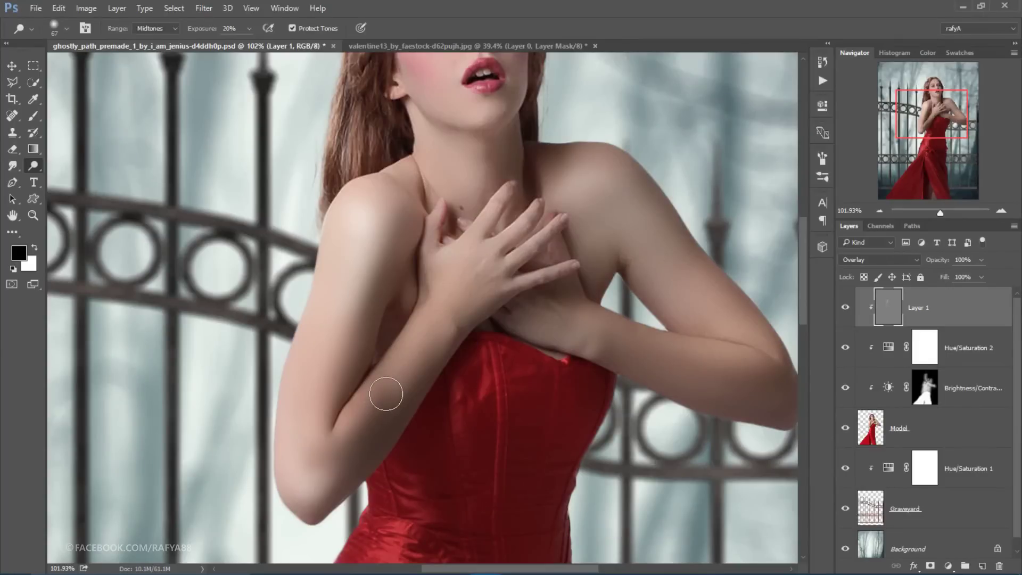
Set dodge Range to Highlights and lighten the forearm, hand, shoulder and elbow
key("alt+shift+h")
left_click_drag(407, 381, 468, 265)
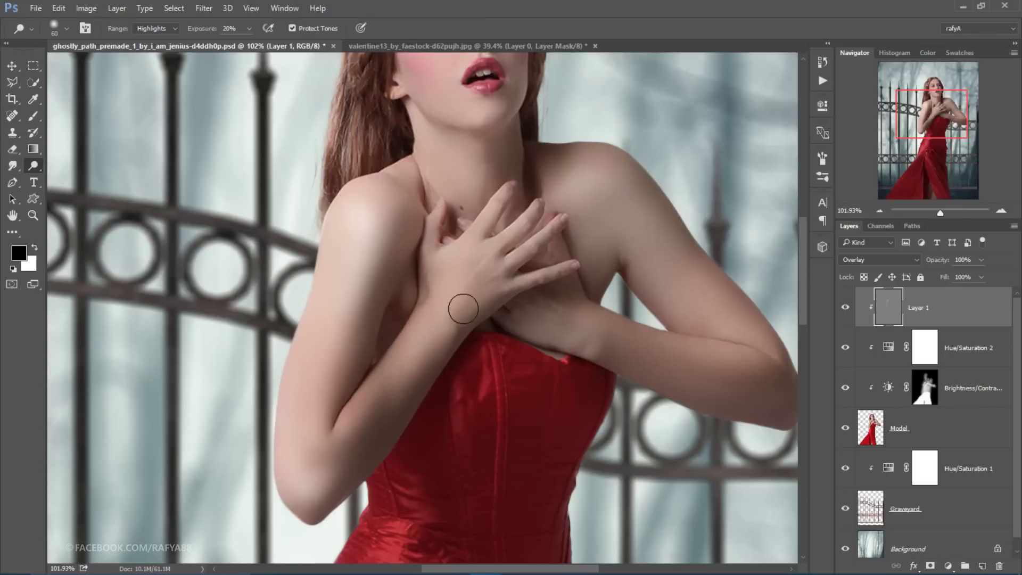
left_click_drag(463, 309, 523, 297)
left_click(451, 263)
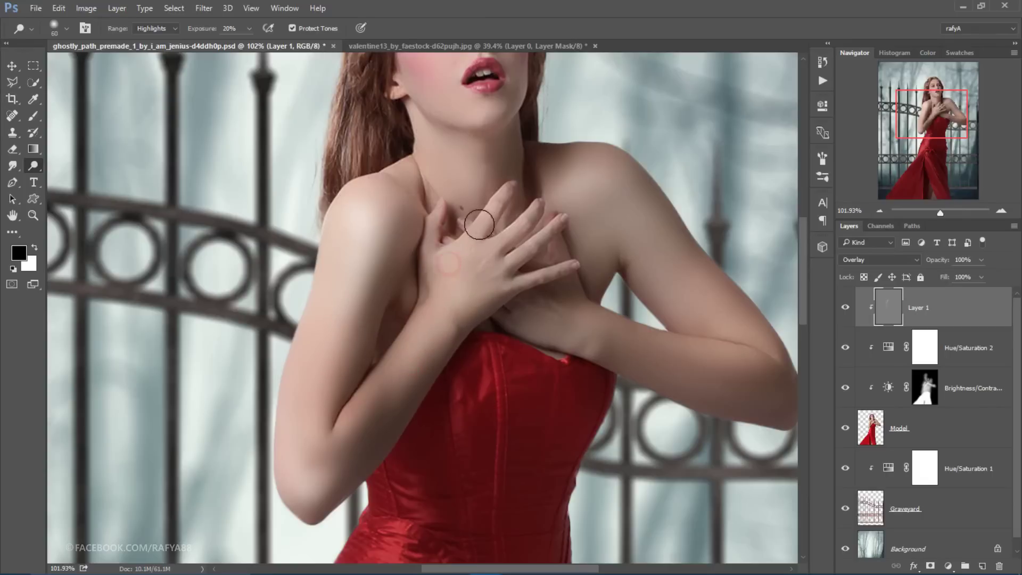
scroll(347, 299, "down", 1)
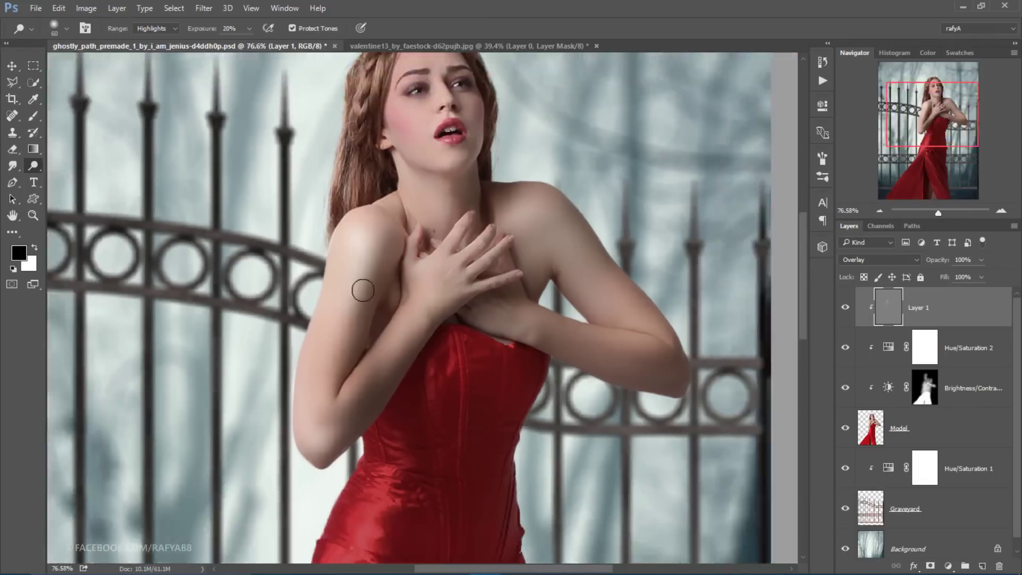
left_click(527, 202)
left_click(542, 208)
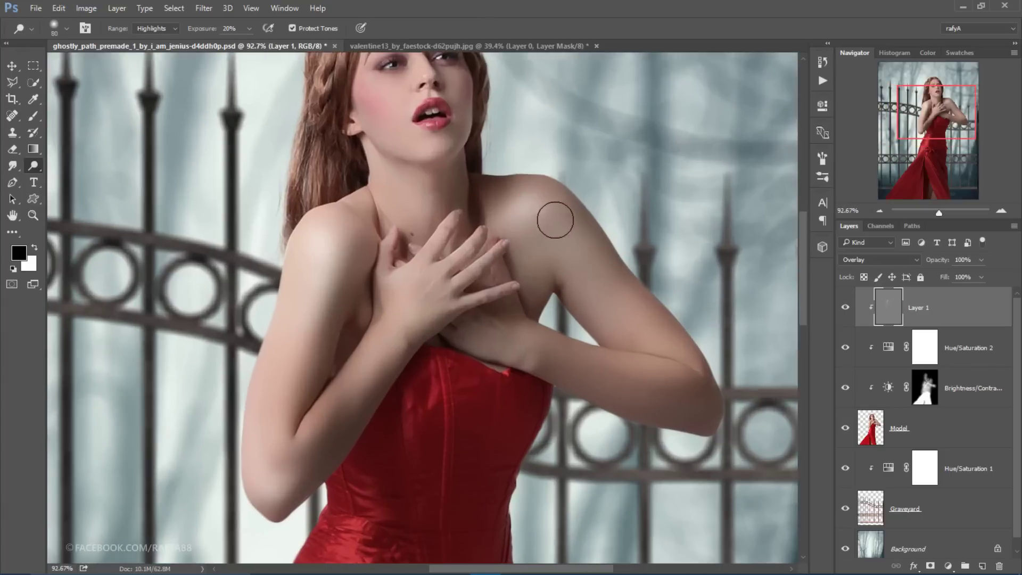
left_click(548, 209)
key("bracketright")
key("bracketleft")
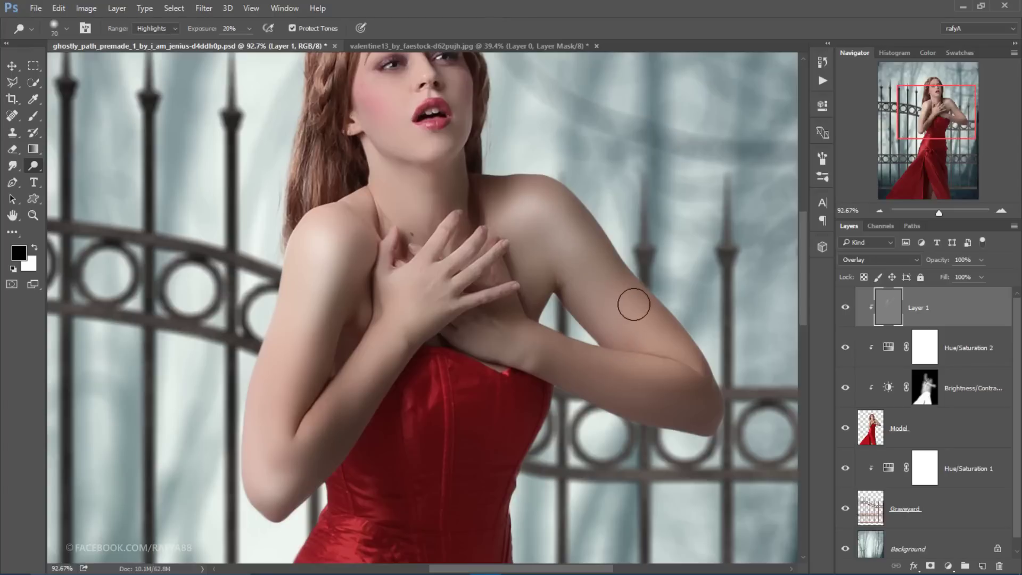
left_click(671, 343)
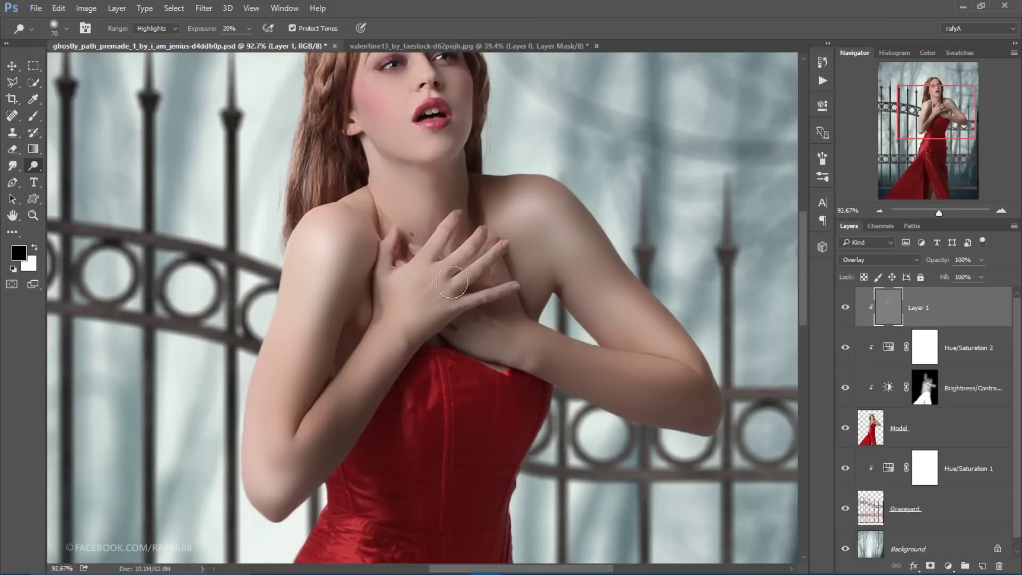
left_click_drag(680, 378, 506, 330)
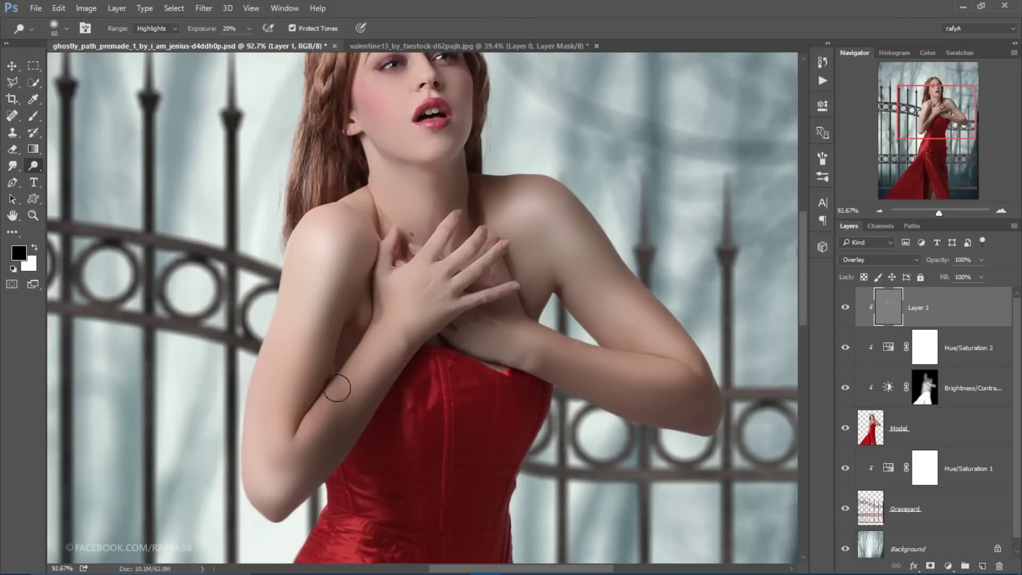
Lighten the model's cheek and chin with a 90 px brush, then toggle Layer 1 to compare
scroll(423, 311, "down", 2)
scroll(442, 277, "down", 2)
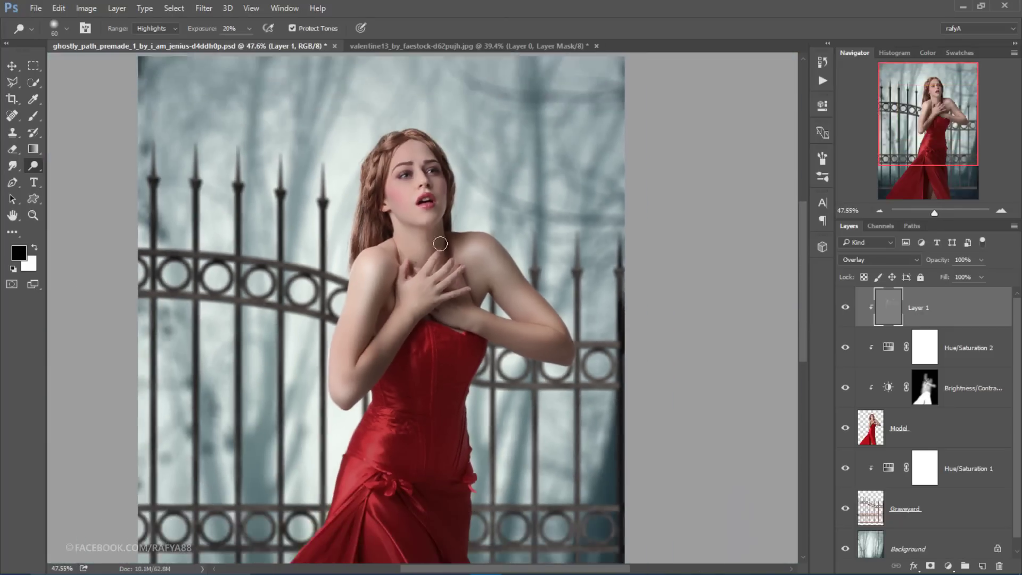
scroll(454, 242, "down", 1)
scroll(454, 243, "up", 1)
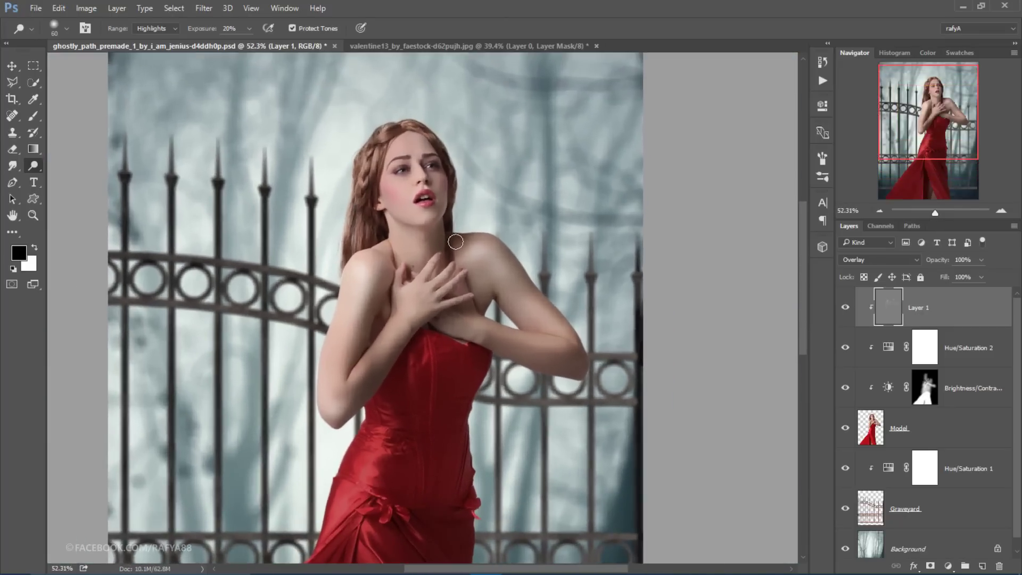
scroll(456, 242, "up", 1)
scroll(433, 110, "up", 1)
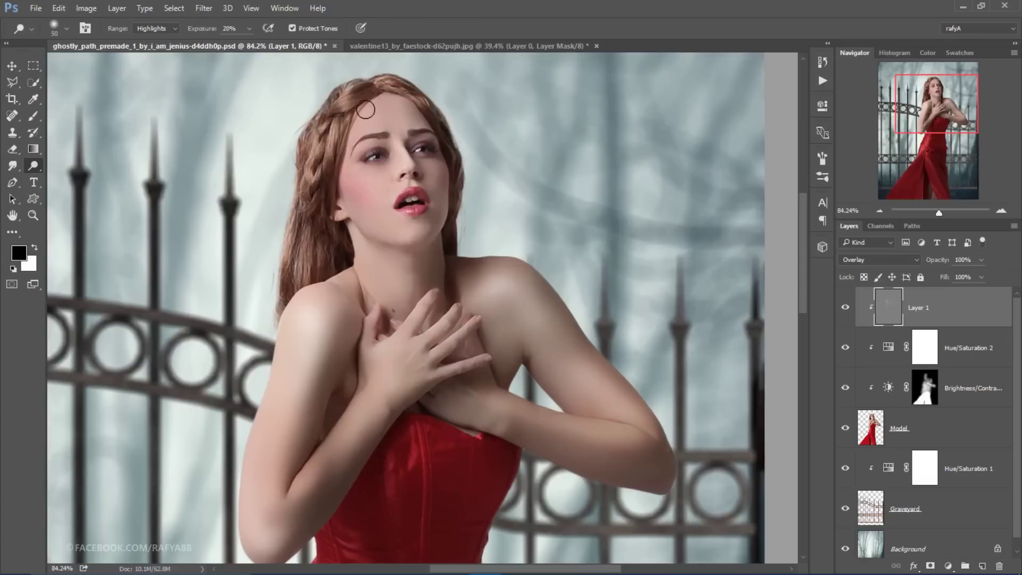
key("bracketright")
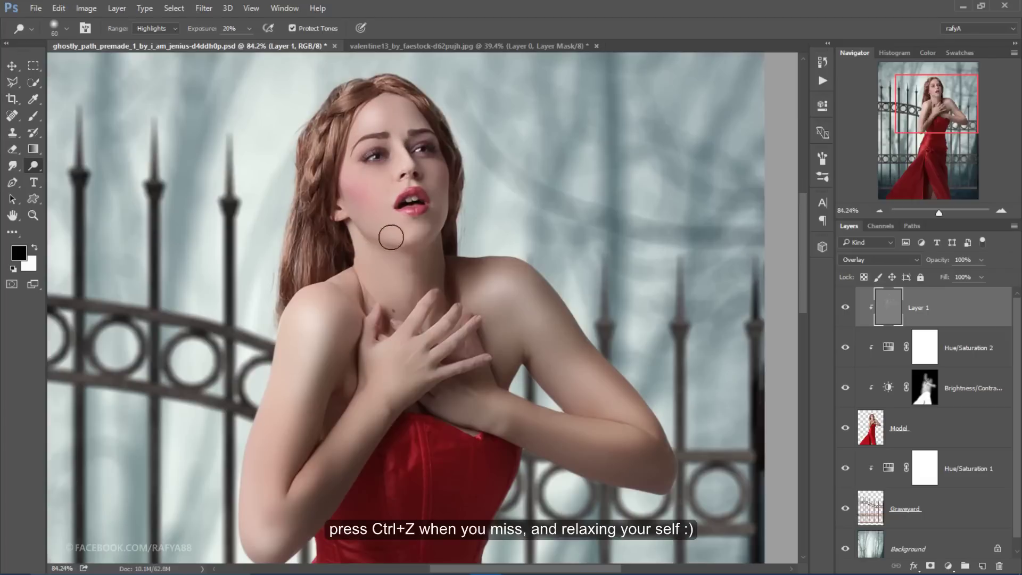
key("bracketleft")
key("bracketright")
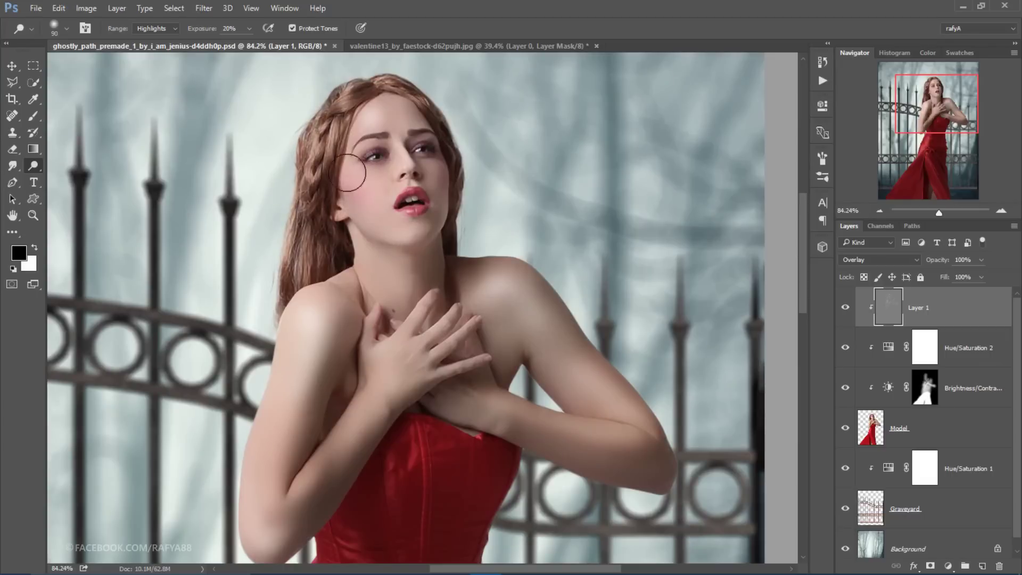
scroll(373, 154, "down", 3)
left_click_drag(377, 156, 375, 170)
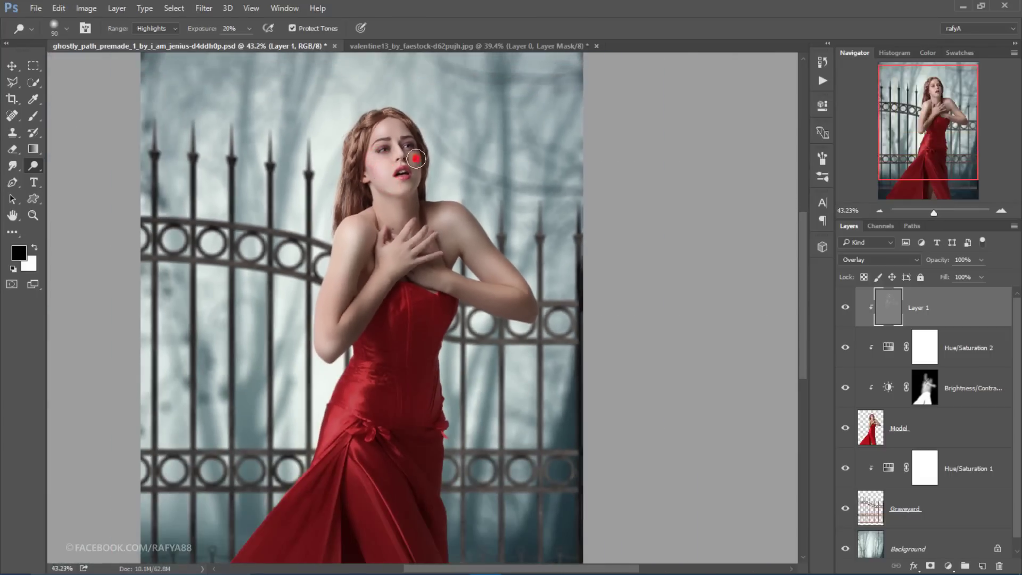
scroll(442, 140, "down", 1)
scroll(462, 156, "up", 2)
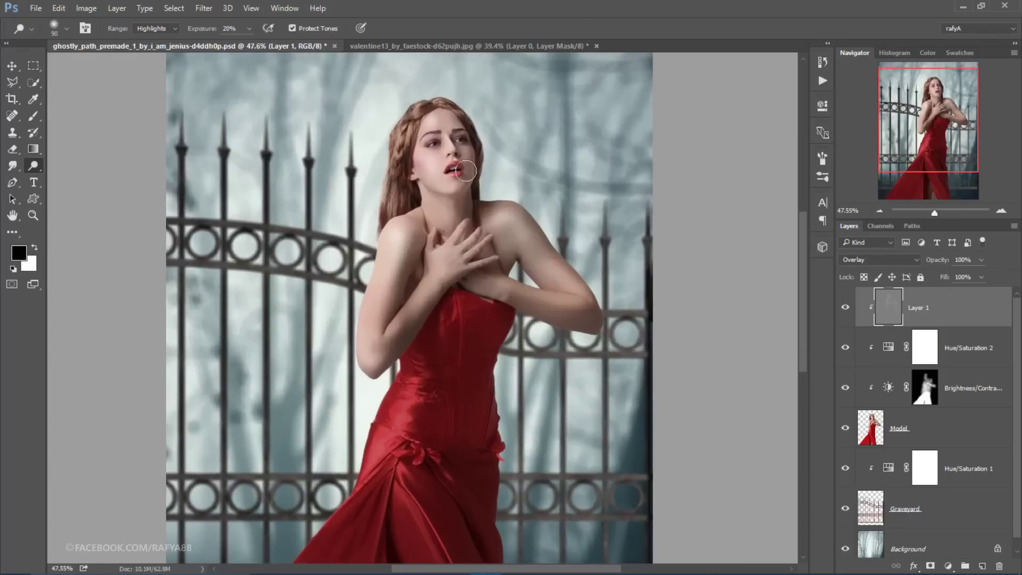
left_click(445, 186)
scroll(472, 187, "down", 1)
scroll(472, 189, "down", 1)
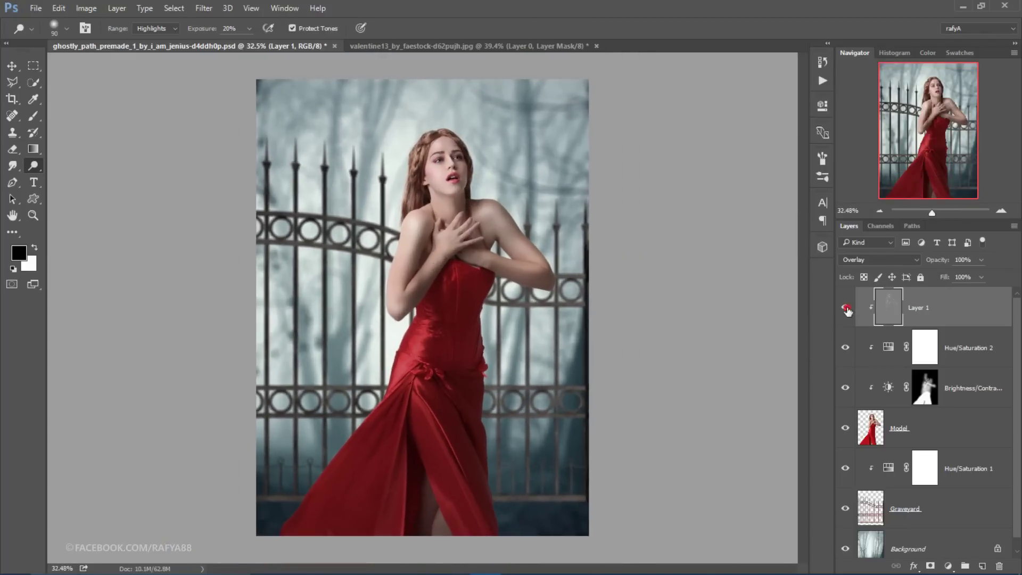
left_click(845, 307)
Switch to the Burn tool at 108 px, Midtones, exposure about 47%
left_click(846, 308)
left_click(846, 309)
scroll(485, 429, "up", 2)
left_click_drag(474, 401, 482, 318)
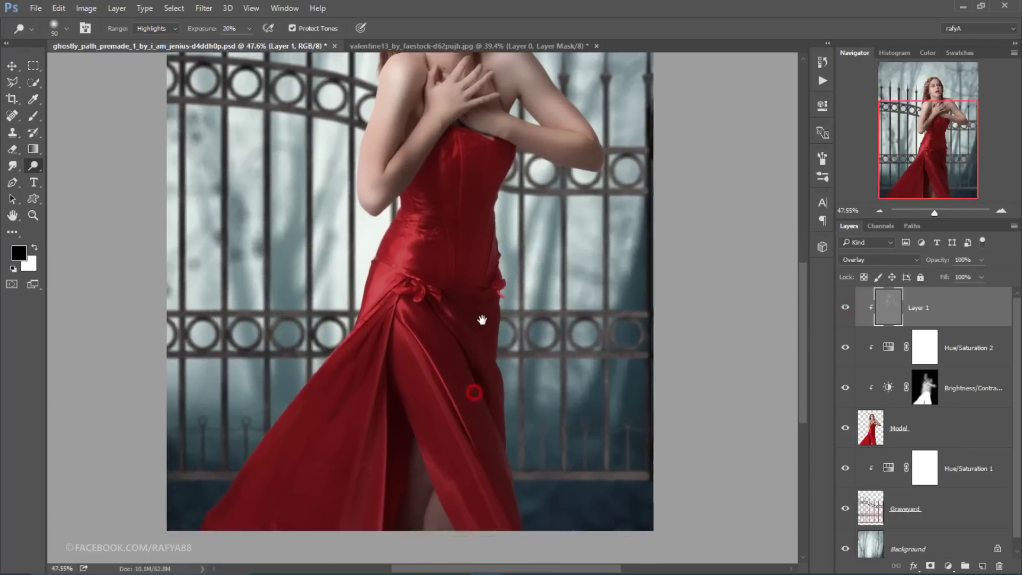
right_click(32, 170)
left_click(69, 180)
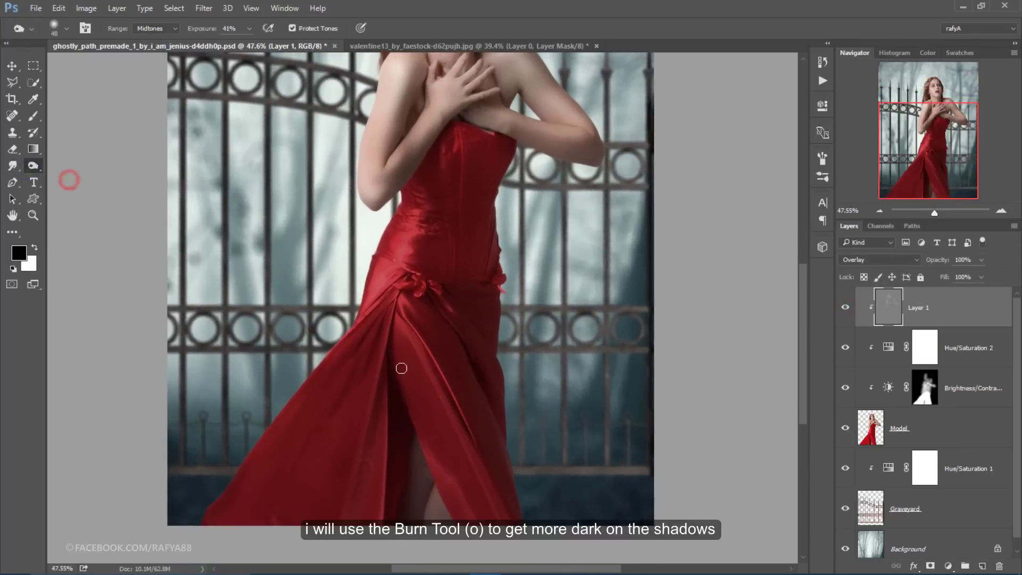
right_click(400, 365)
left_click_drag(507, 353, 512, 353)
left_click(202, 28)
left_click_drag(202, 28, 204, 30)
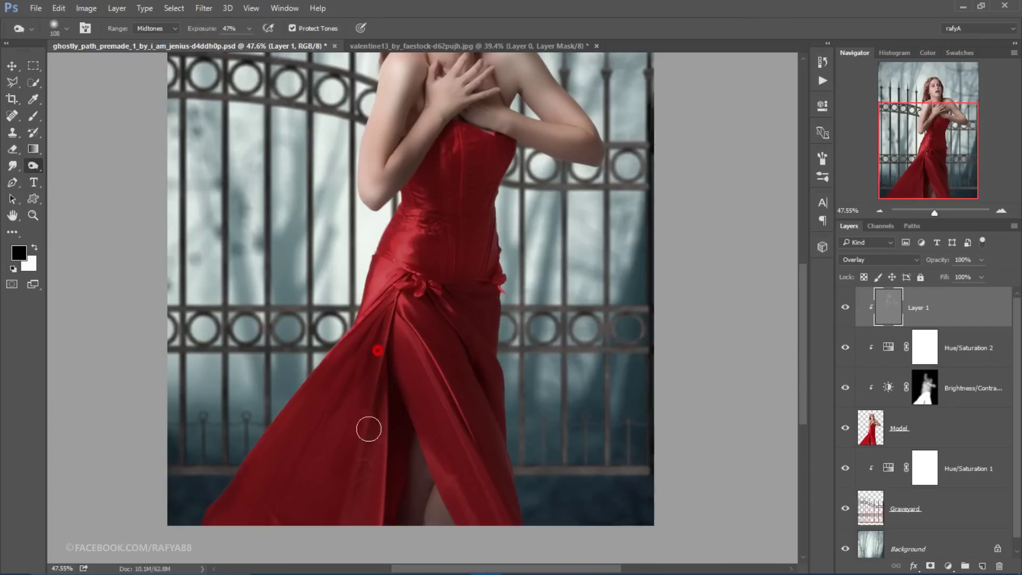
Burn the dress folds along the slit and hem, then up over the waist and bodice
left_click_drag(385, 402, 383, 418)
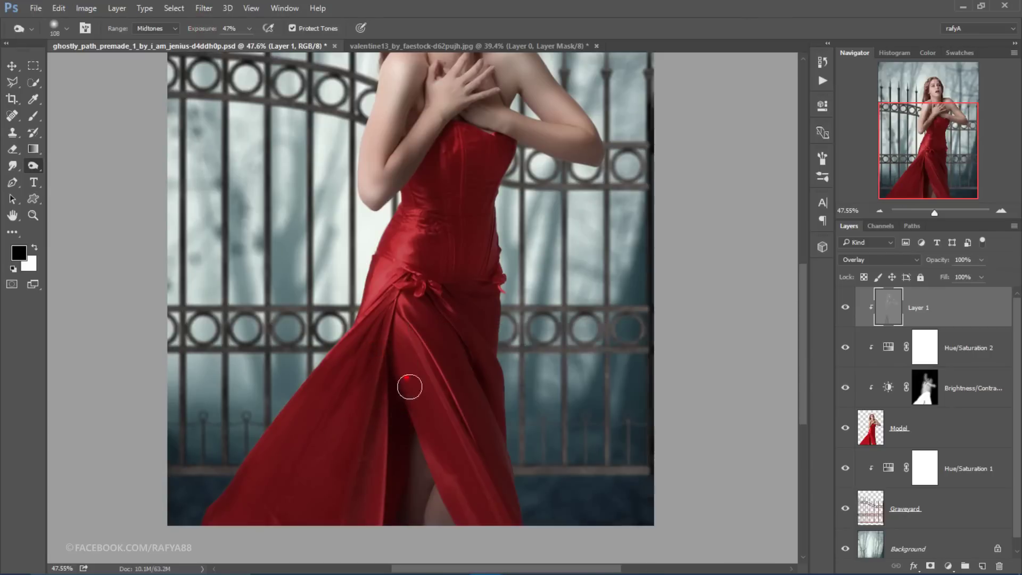
left_click_drag(409, 387, 453, 500)
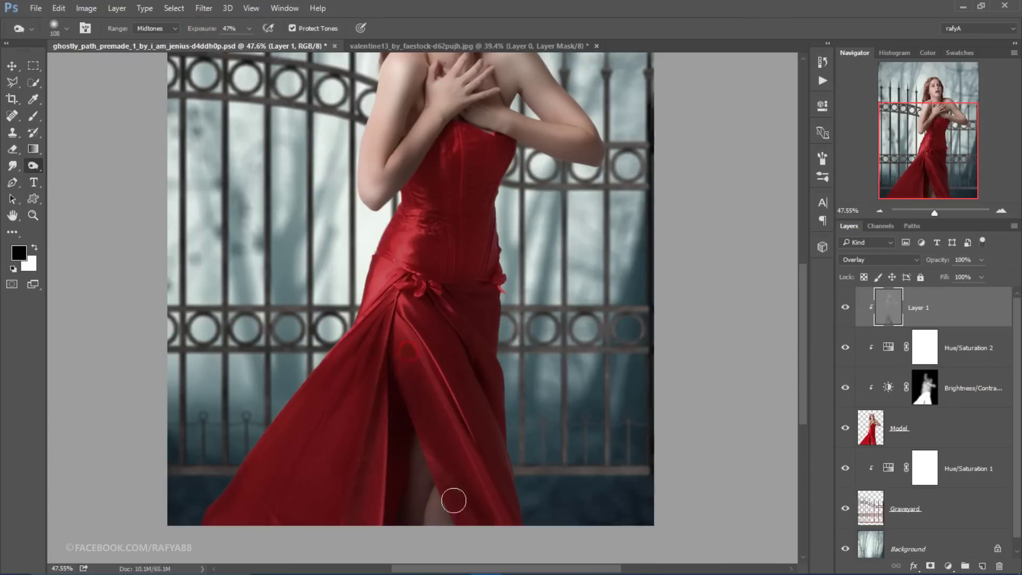
left_click_drag(378, 427, 362, 500)
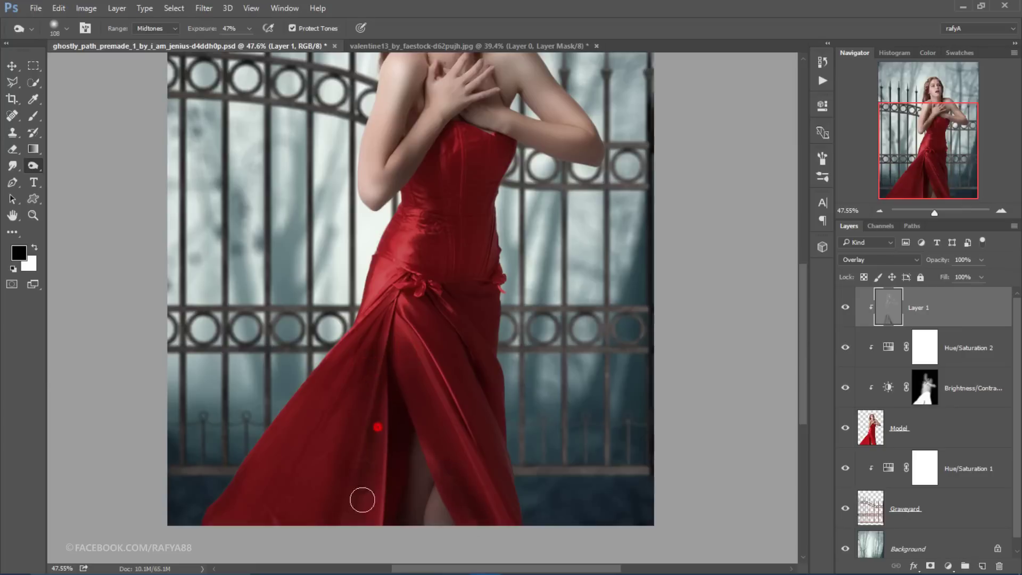
mouse_move(333, 433)
left_mouse_down()
mouse_move(281, 486)
mouse_move(265, 483)
mouse_move(299, 446)
mouse_move(353, 511)
left_mouse_up()
mouse_move(422, 456)
left_mouse_down()
mouse_move(441, 511)
mouse_move(407, 533)
left_mouse_up()
scroll(407, 534, "up", 3)
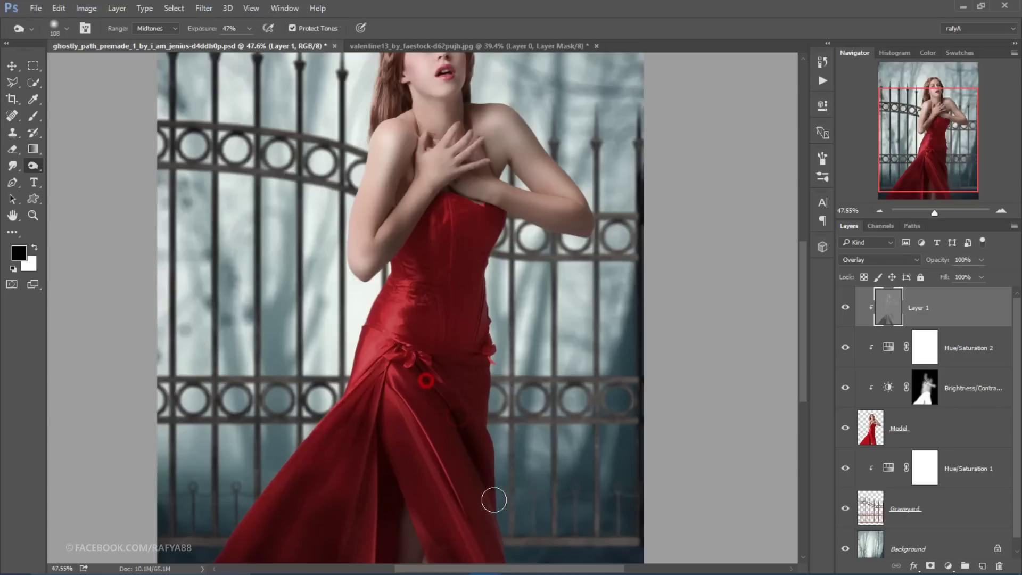
left_click_drag(454, 377, 478, 378)
mouse_move(468, 269)
left_mouse_down()
mouse_move(447, 335)
mouse_move(428, 273)
left_mouse_up()
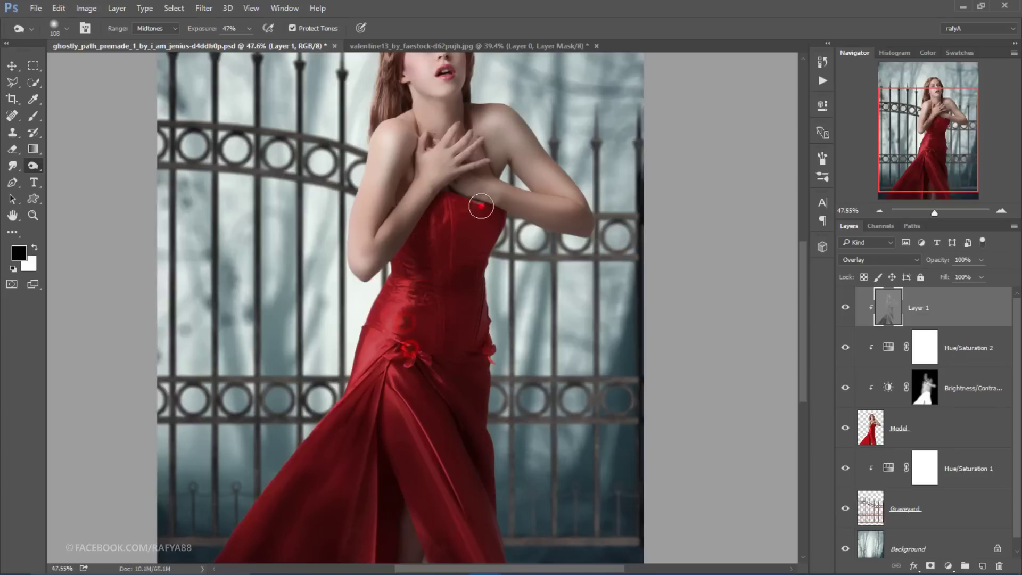
scroll(440, 227, "down", 2)
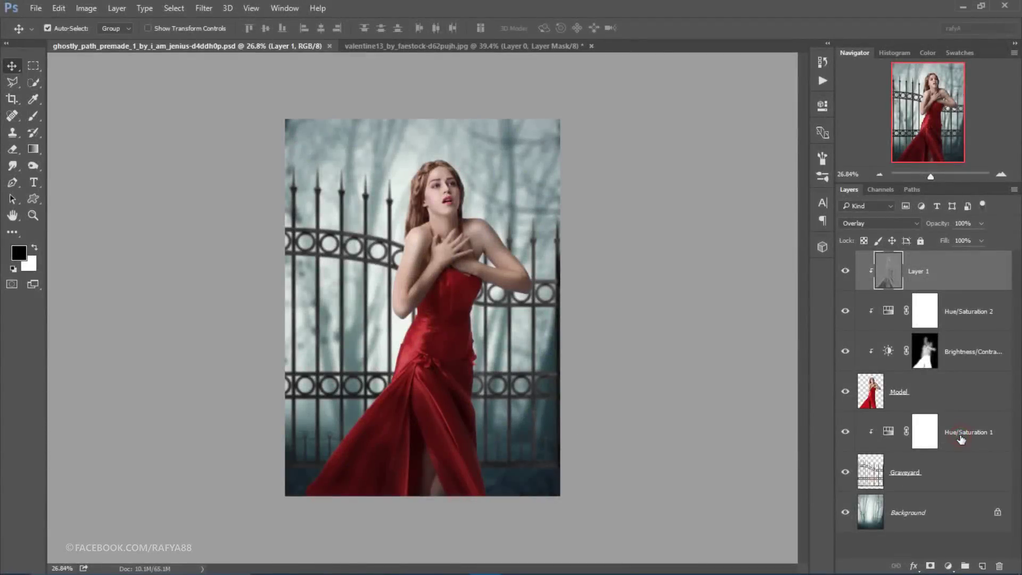
Add an empty layer under Model and load the 476 smoke brush in white
left_click(961, 439)
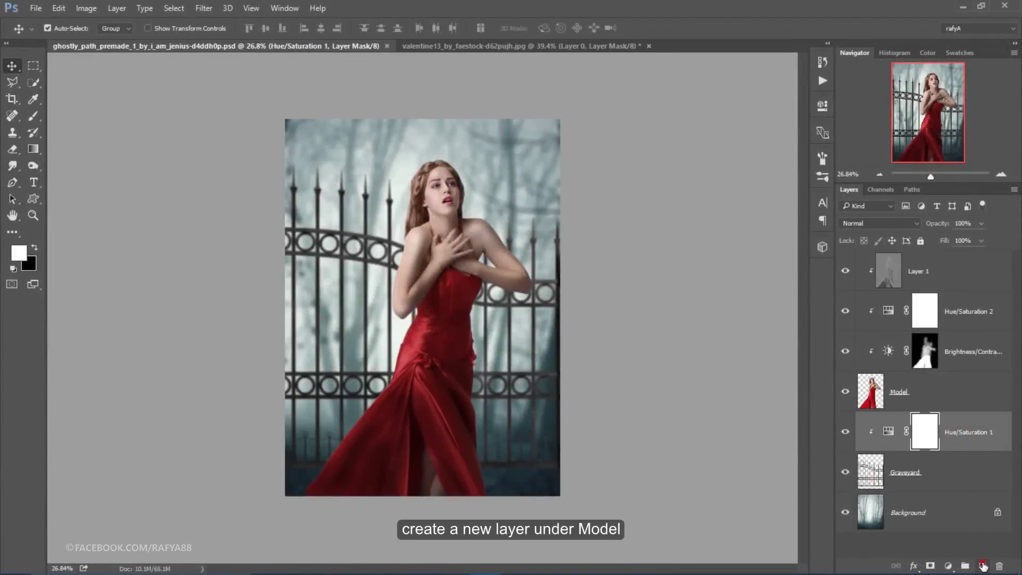
left_click(983, 566)
key("b")
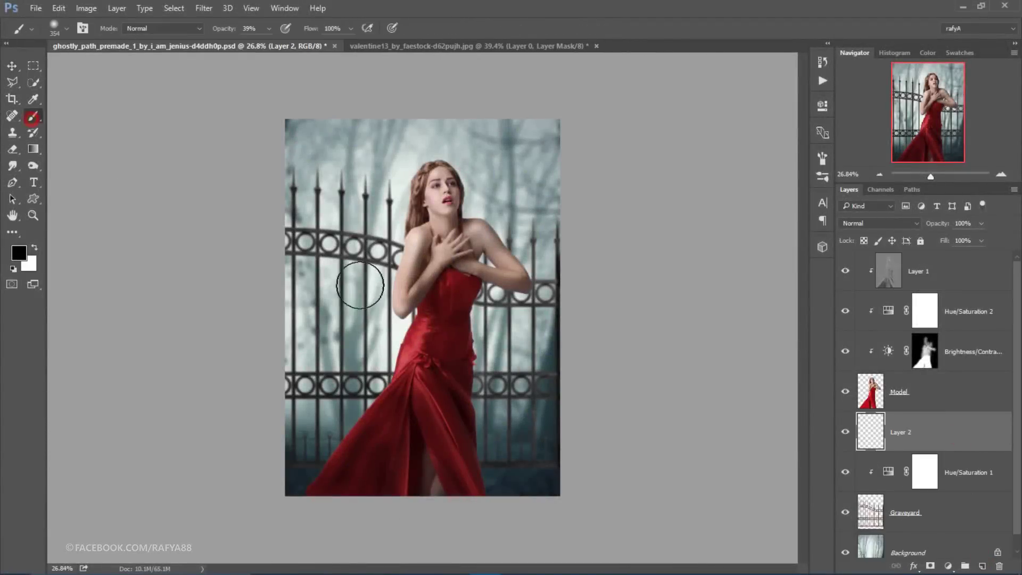
scroll(365, 285, "up", 1)
right_click(476, 278)
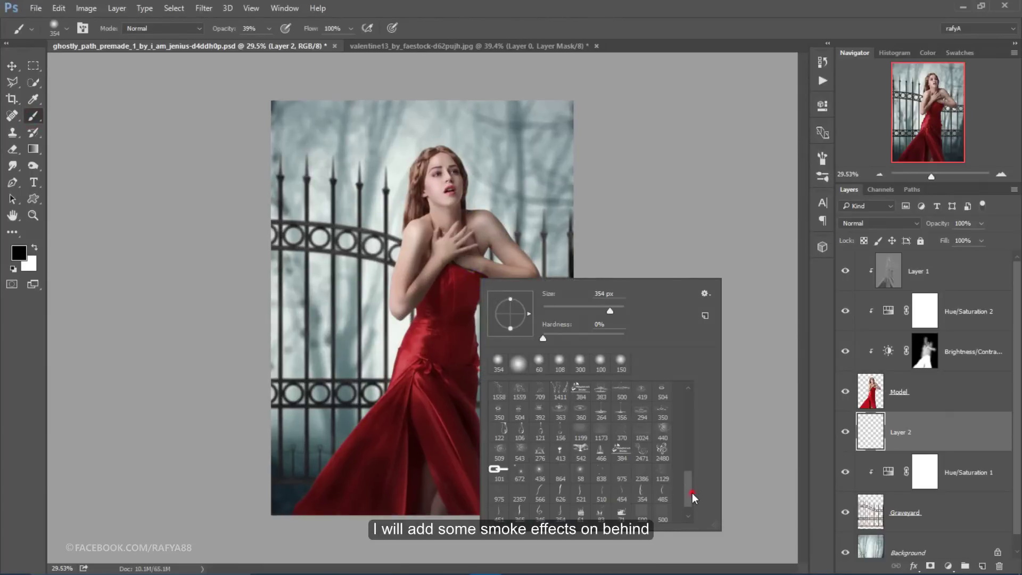
left_click_drag(693, 498, 699, 462)
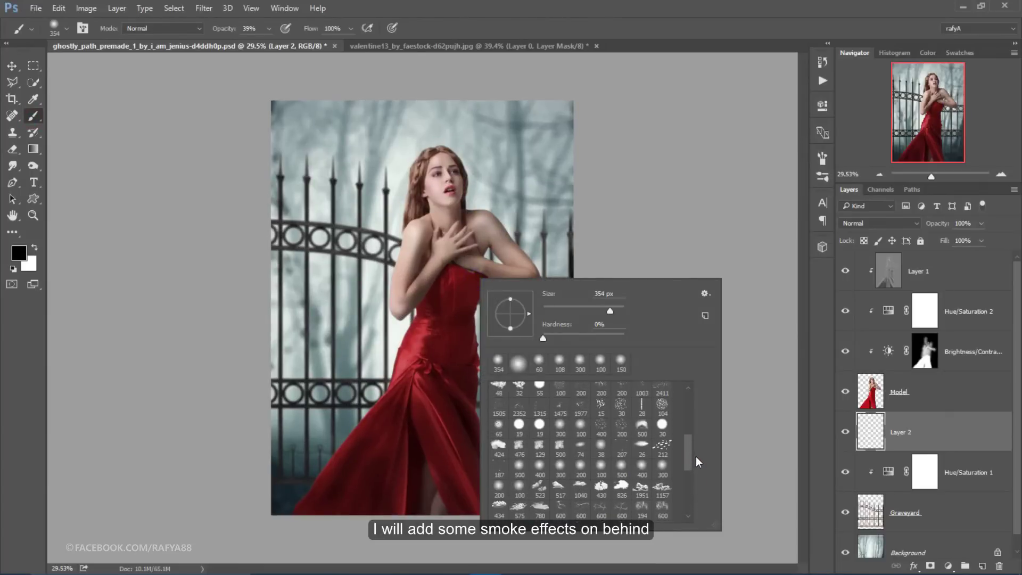
left_click(520, 446)
left_click(35, 246)
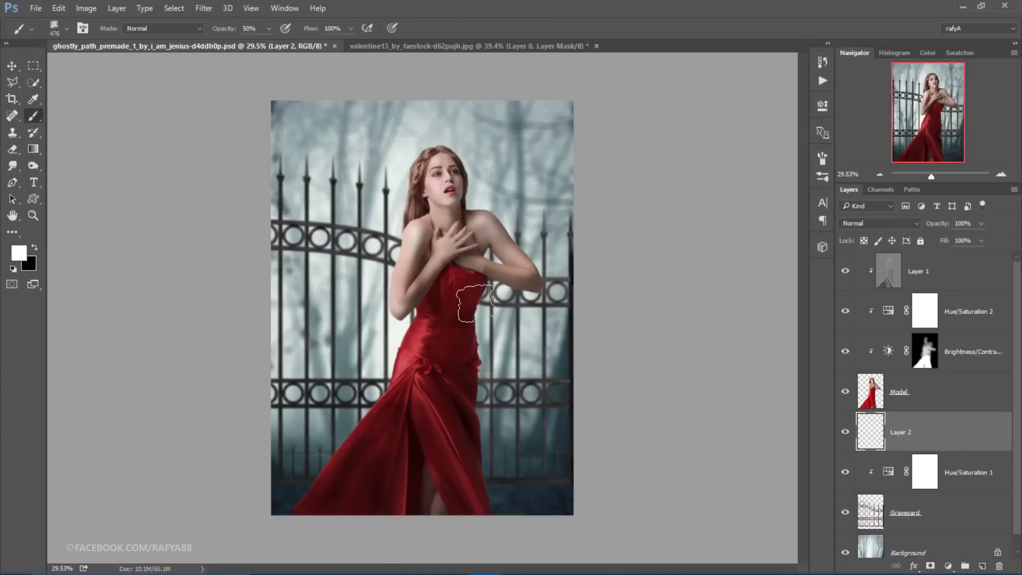
Enlarge the brush to 1200 px and paint white fog over the gate near the hem
right_click(474, 308)
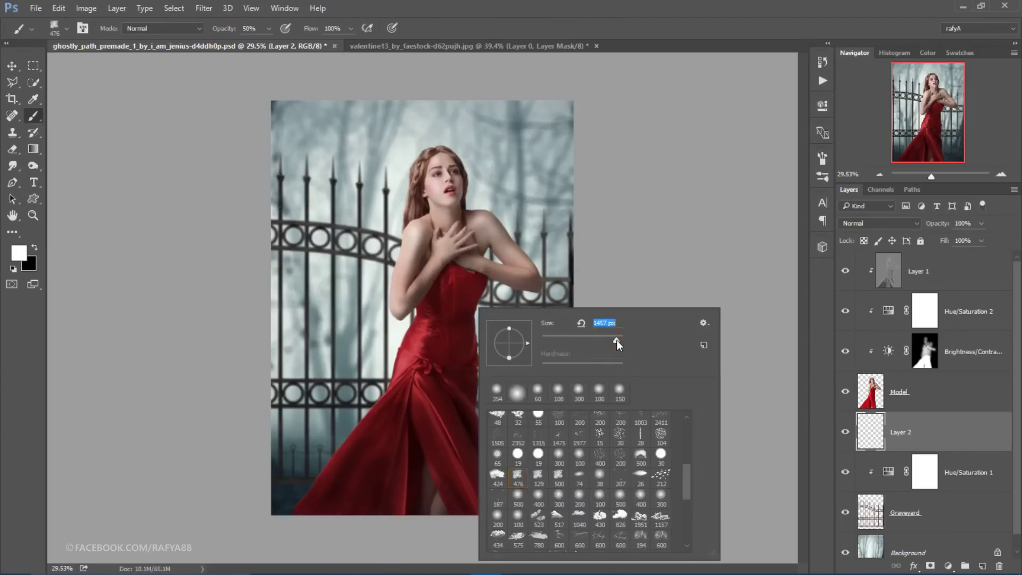
left_click_drag(616, 341, 617, 341)
type("1200")
key("Return")
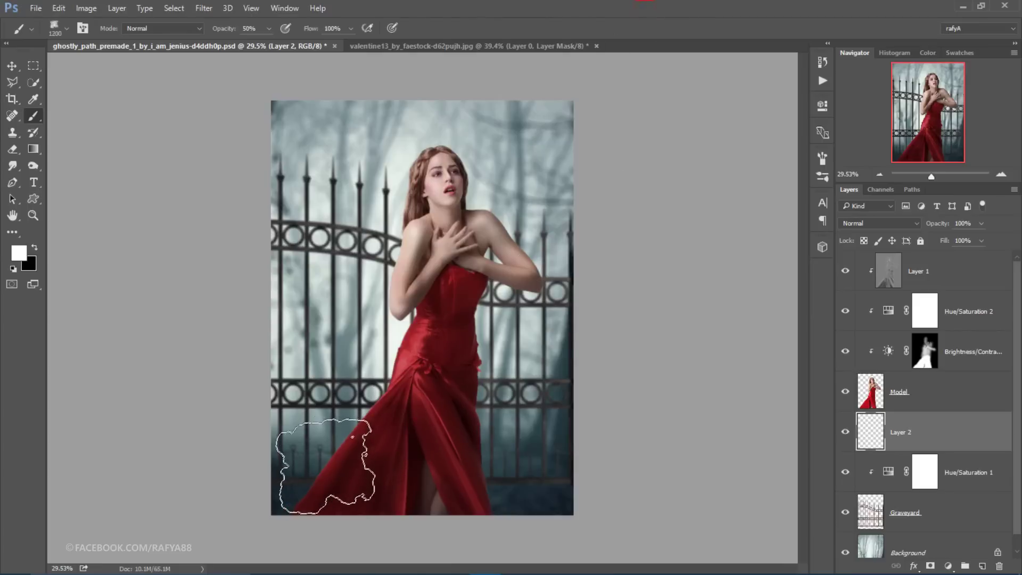
left_click_drag(352, 436, 309, 479)
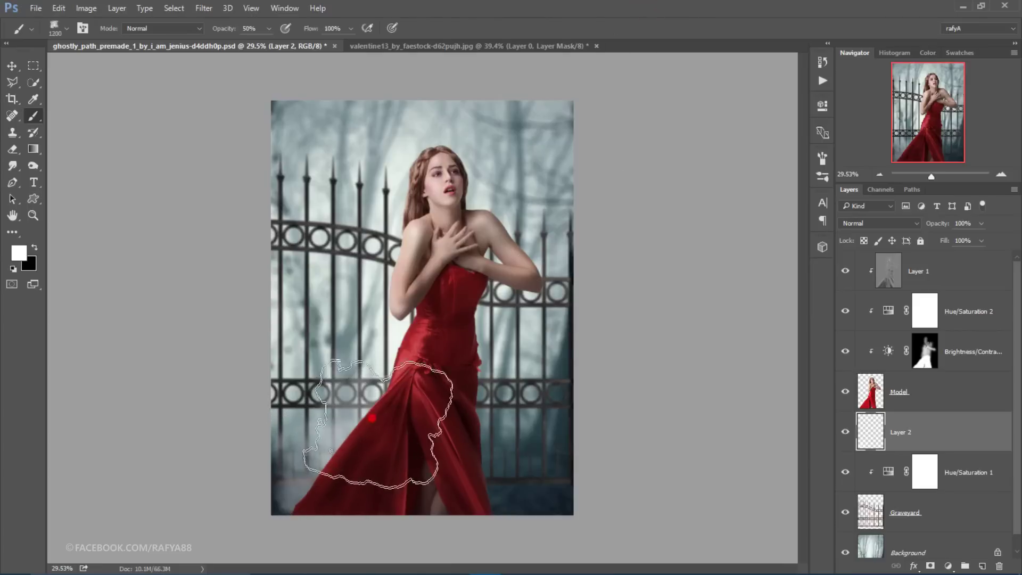
left_click_drag(371, 418, 275, 487)
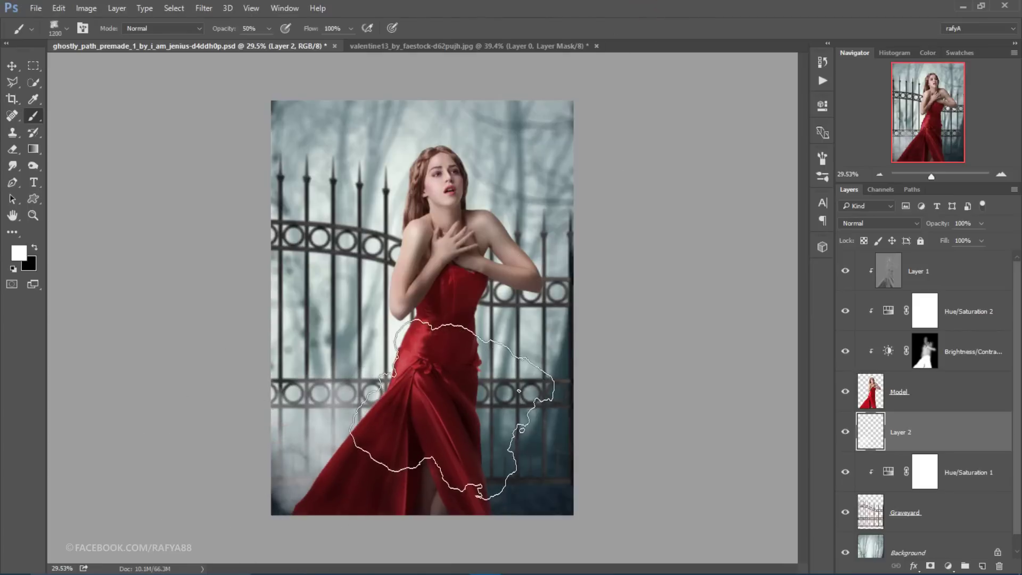
At 1000 px, build more fog over the gate on both sides of the dress
key("bracketleft")
key("bracketleft")
left_click_drag(479, 434, 502, 448)
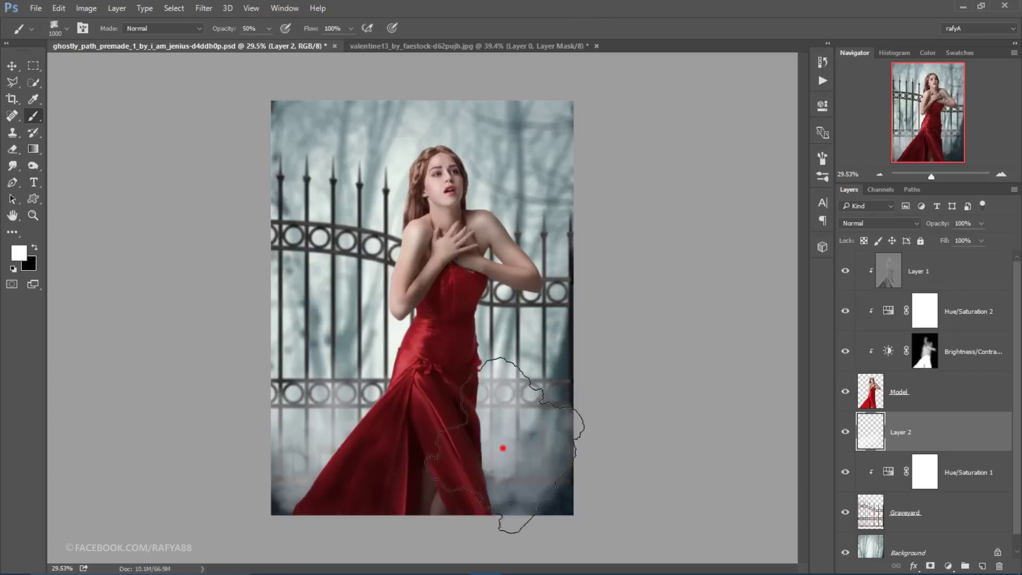
left_click_drag(318, 460, 351, 362)
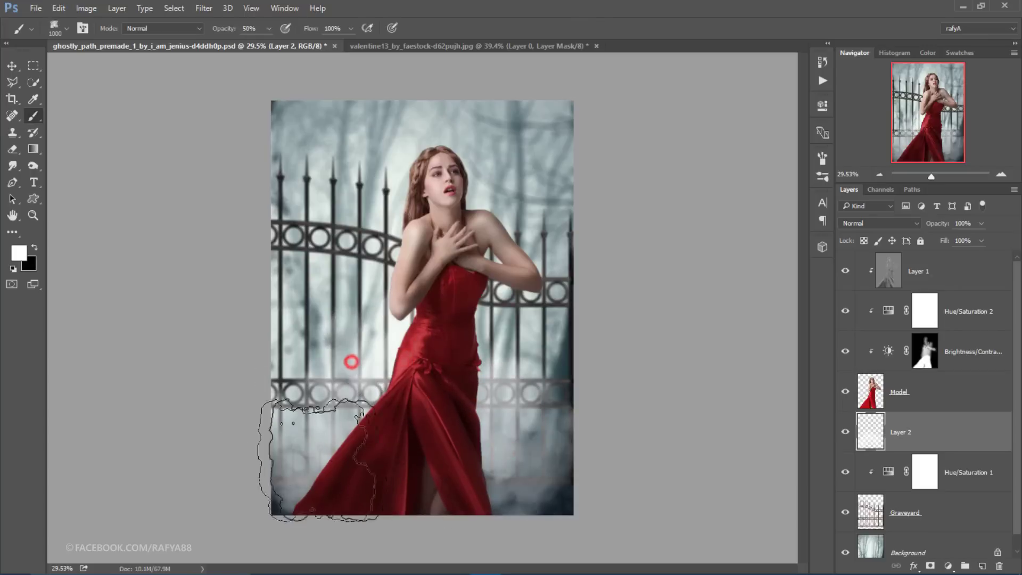
mouse_move(369, 304)
left_mouse_down()
mouse_move(343, 426)
mouse_move(494, 342)
mouse_move(354, 354)
left_mouse_up()
left_click_drag(399, 297, 365, 479)
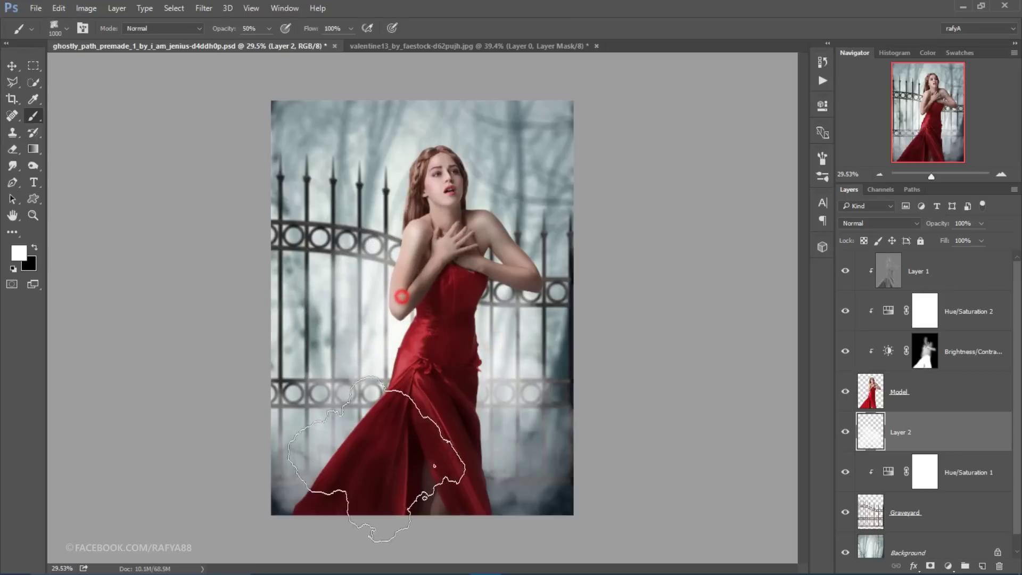
Fade the fog layer to 60% opacity and add a new empty layer above it
left_click(980, 223)
left_click_drag(980, 243, 960, 243)
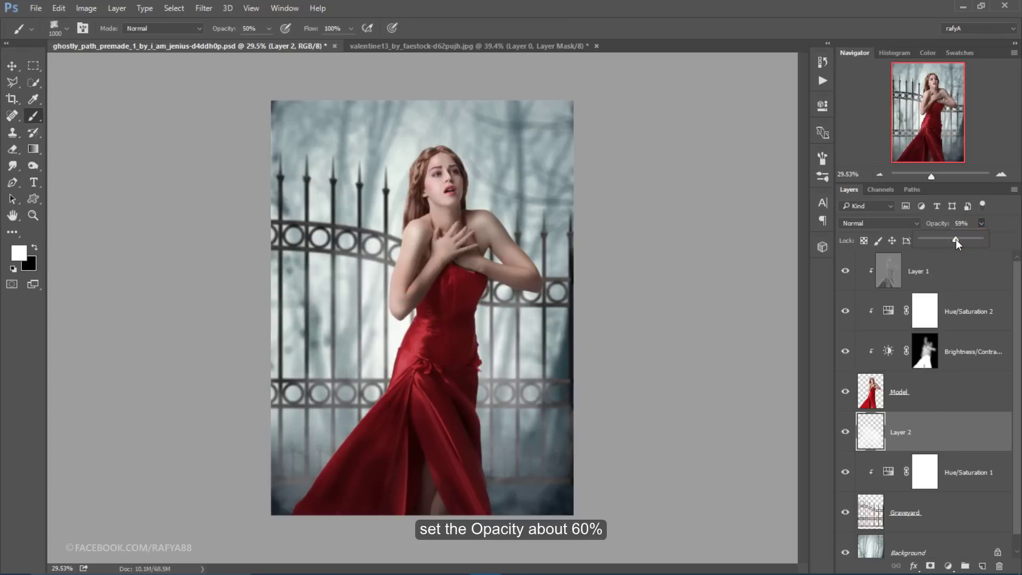
left_click(946, 226)
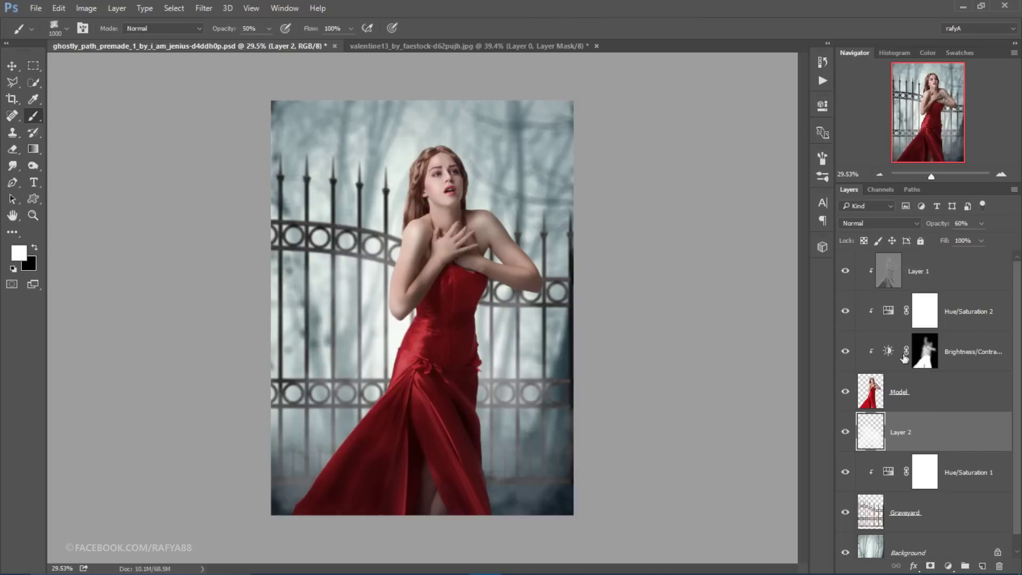
left_click(981, 565)
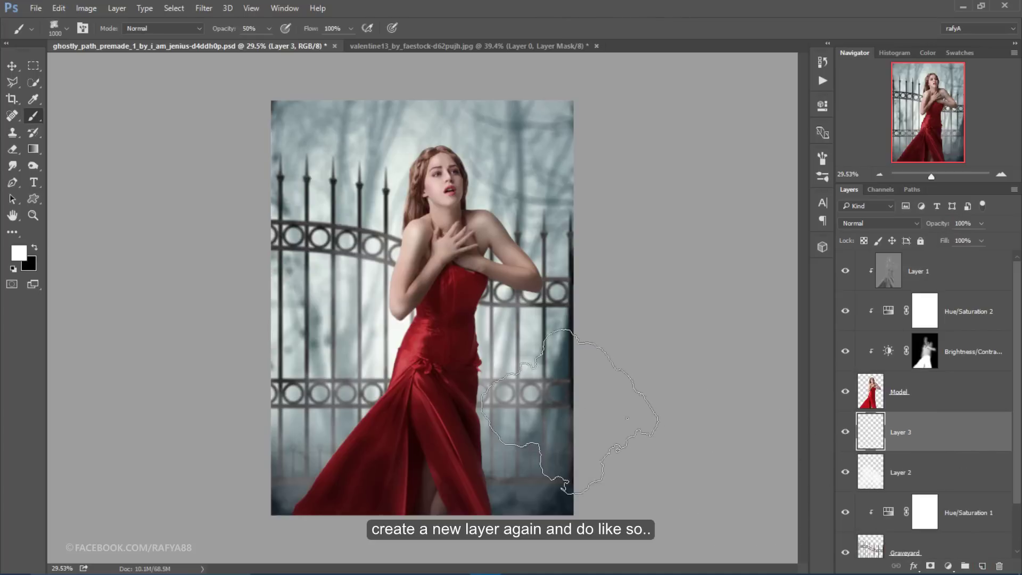
Paint 600 px fog around the lower dress on Layer 3 at 90% opacity
key("bracketleft")
key("bracketleft")
key("bracketleft")
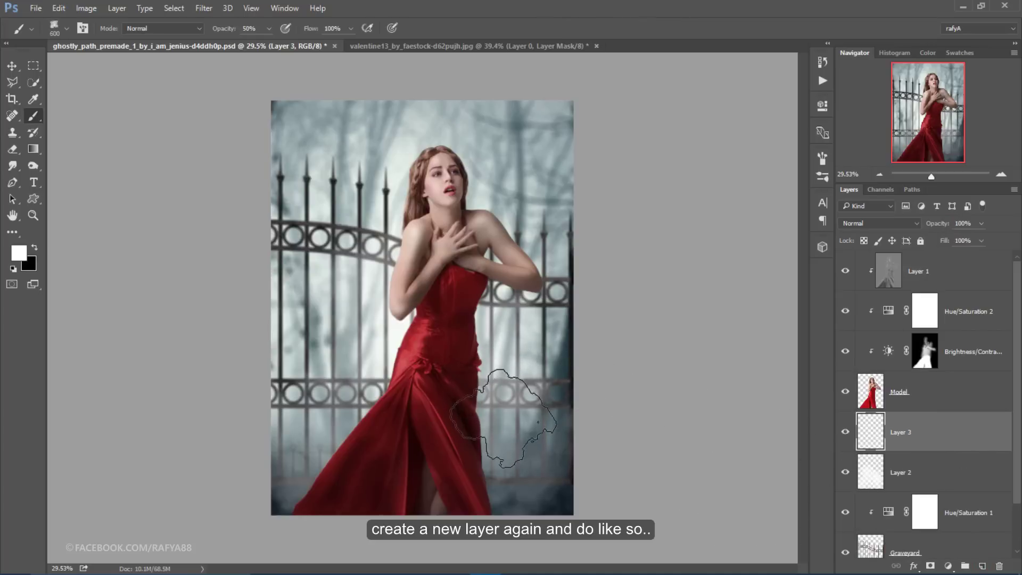
left_click(495, 426)
mouse_move(495, 426)
left_mouse_down()
mouse_move(484, 479)
mouse_move(433, 469)
mouse_move(487, 387)
left_mouse_up()
mouse_move(381, 373)
left_mouse_down()
mouse_move(351, 422)
mouse_move(379, 302)
mouse_move(342, 416)
left_mouse_up()
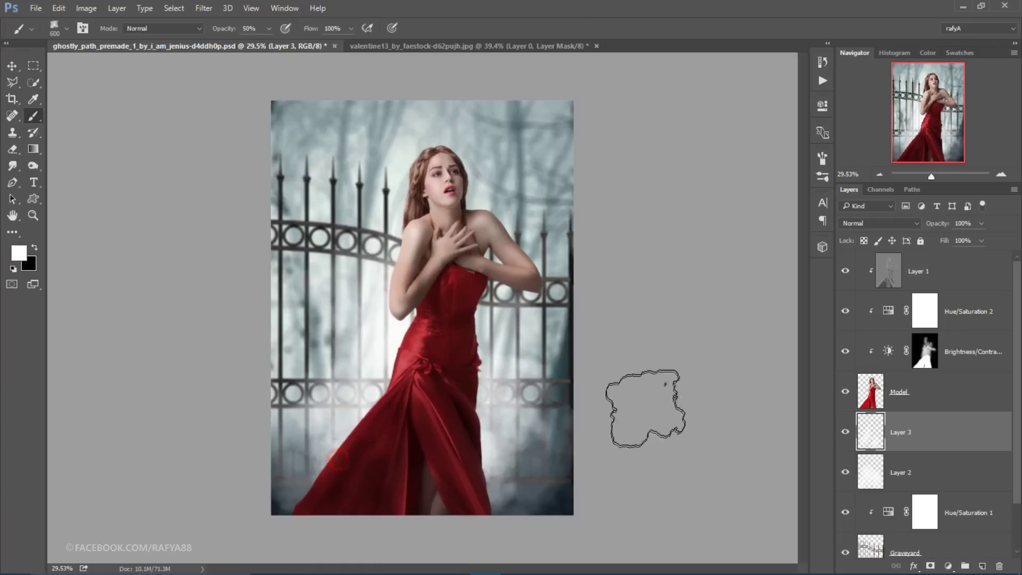
left_click(981, 223)
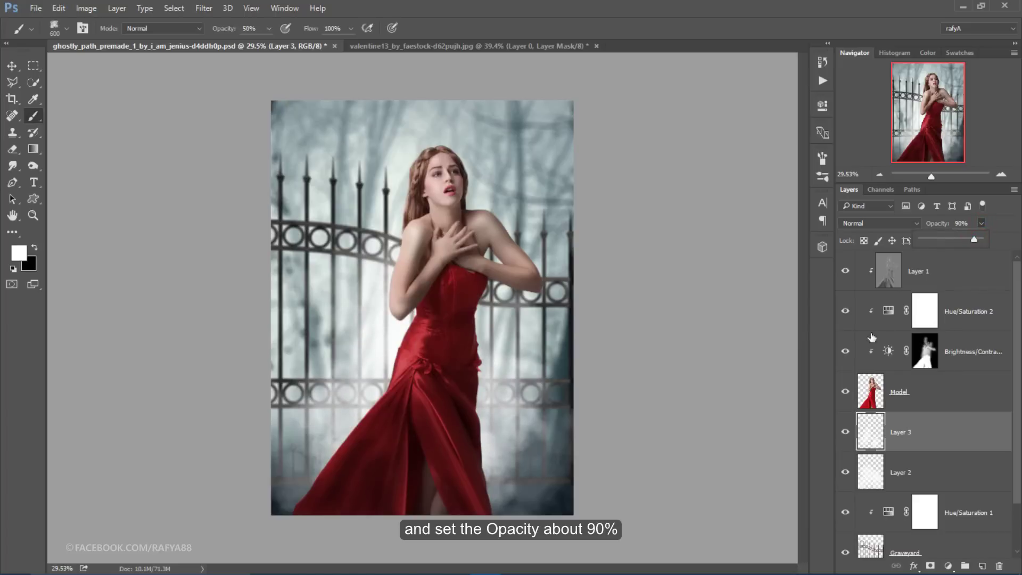
left_click(845, 432)
left_click(845, 433)
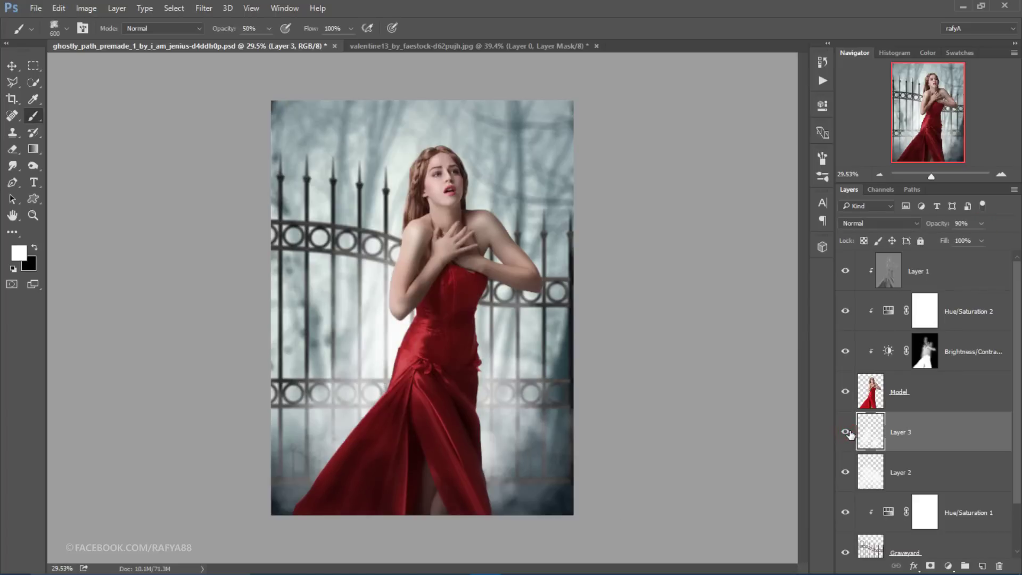
Group Layers 2 and 3 into a group named smoke
left_click(937, 468, "shift")
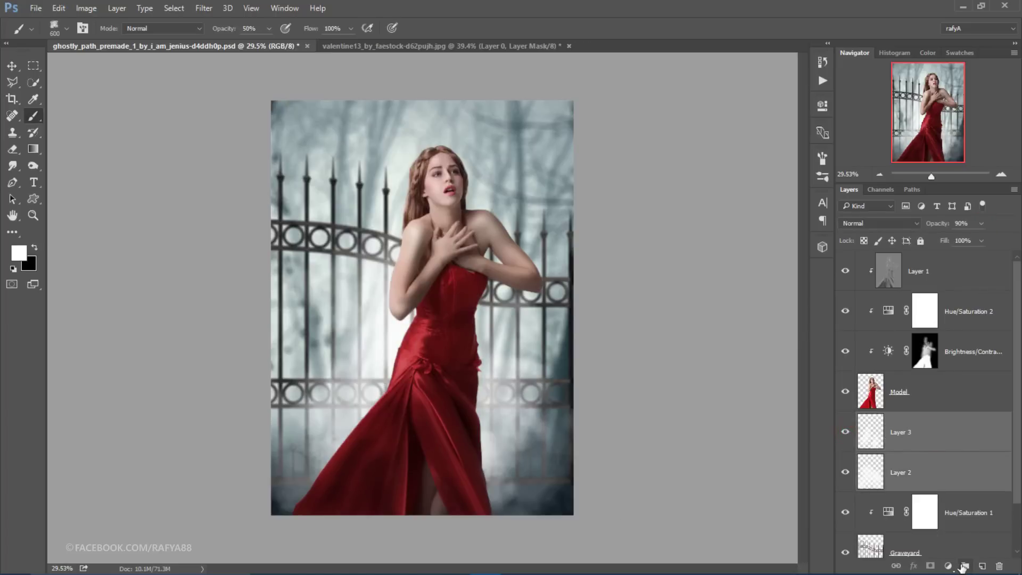
left_click(964, 566)
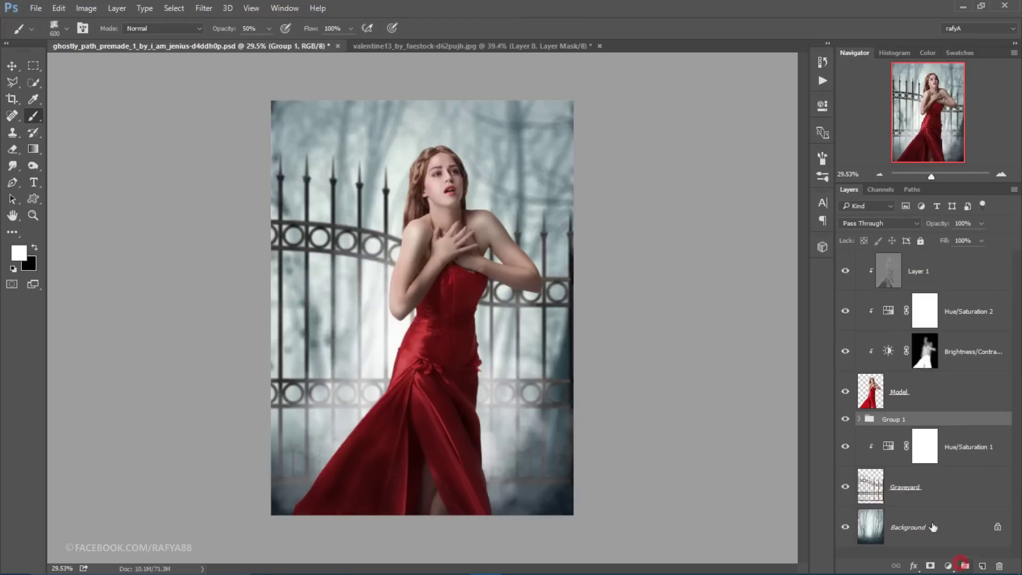
double_click(895, 422)
type("smoke")
key("Return")
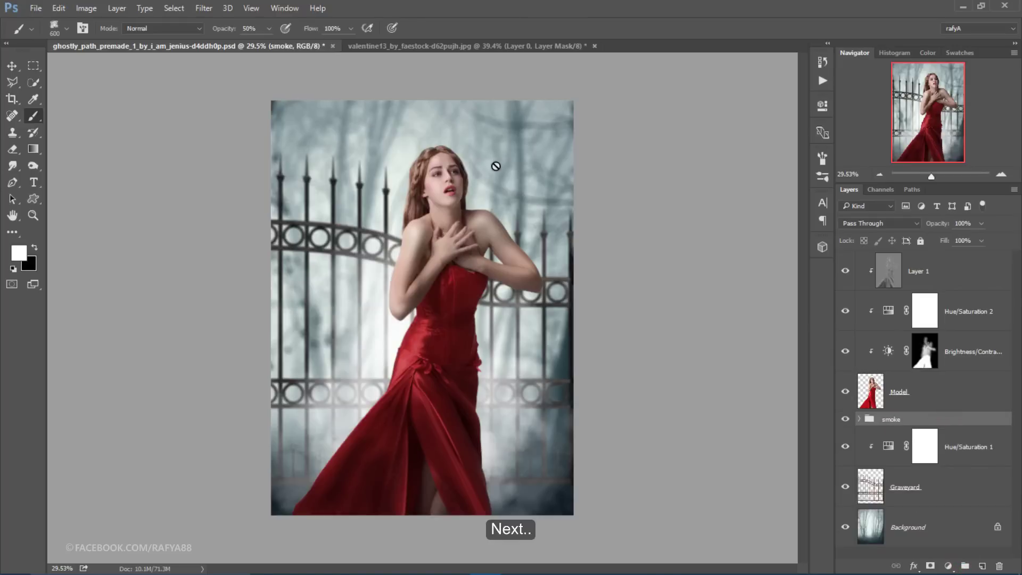
scroll(495, 168, "up", 1)
left_click(935, 271)
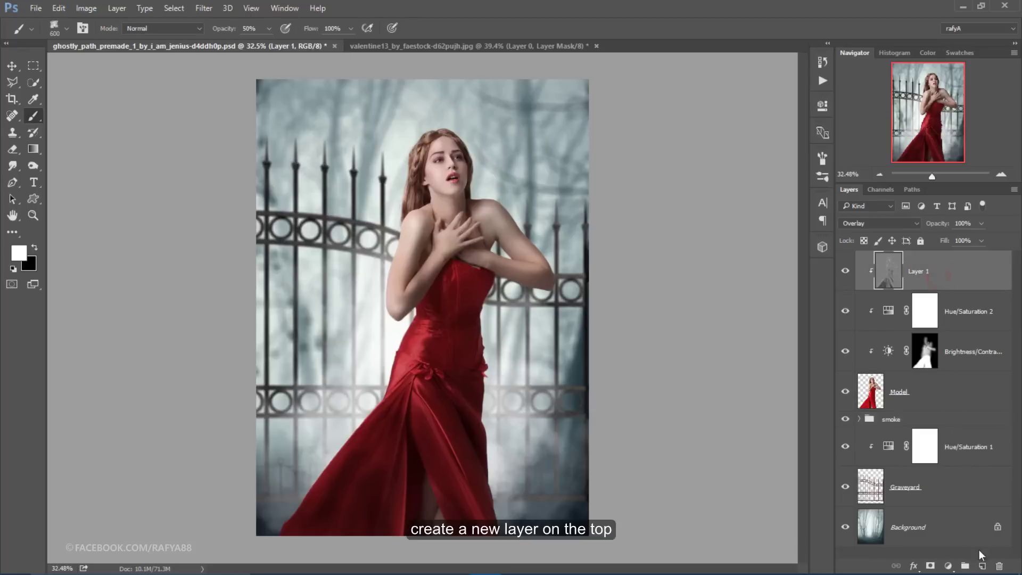
Add an empty Layer 4 at the top and choose a hair-strand brush preset
left_click(982, 566)
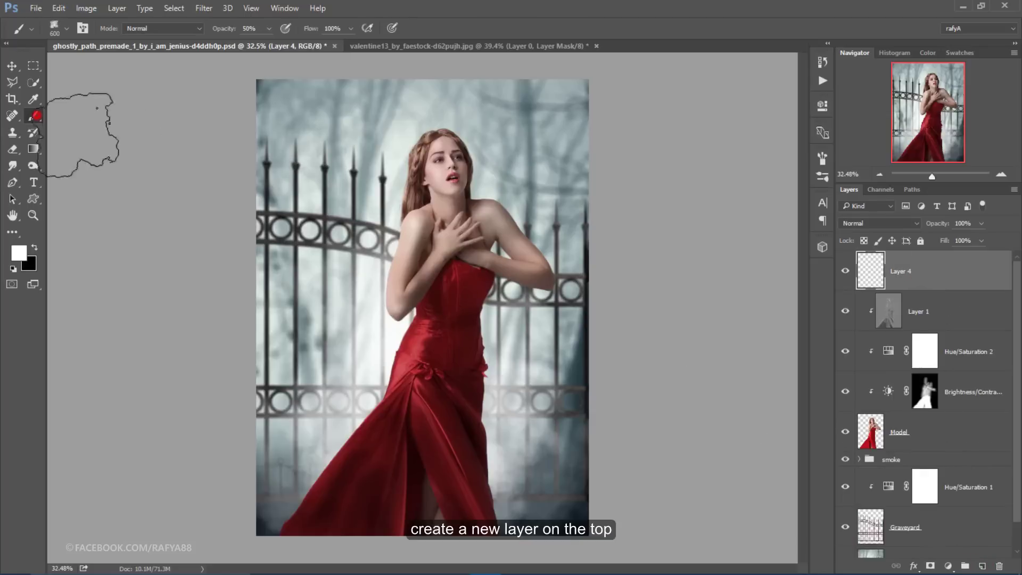
right_click(376, 214)
scroll(511, 405, "down", 4)
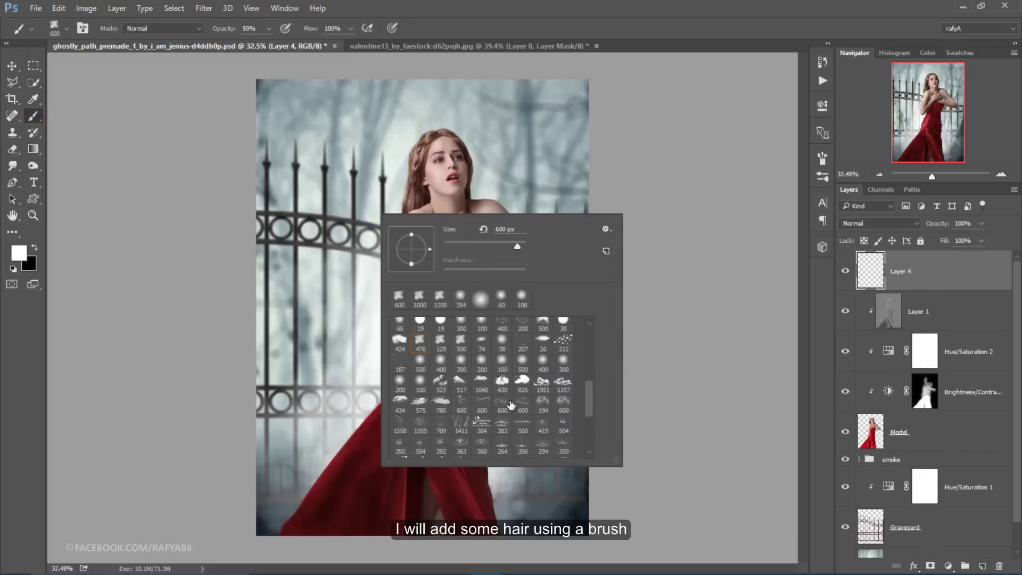
scroll(511, 405, "down", 2)
scroll(511, 404, "down", 2)
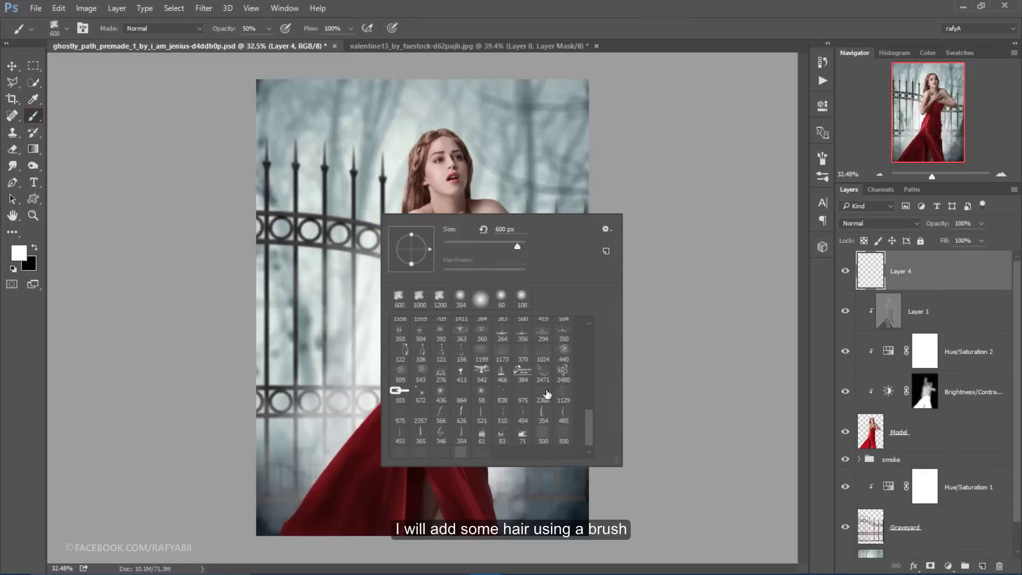
left_click(523, 415)
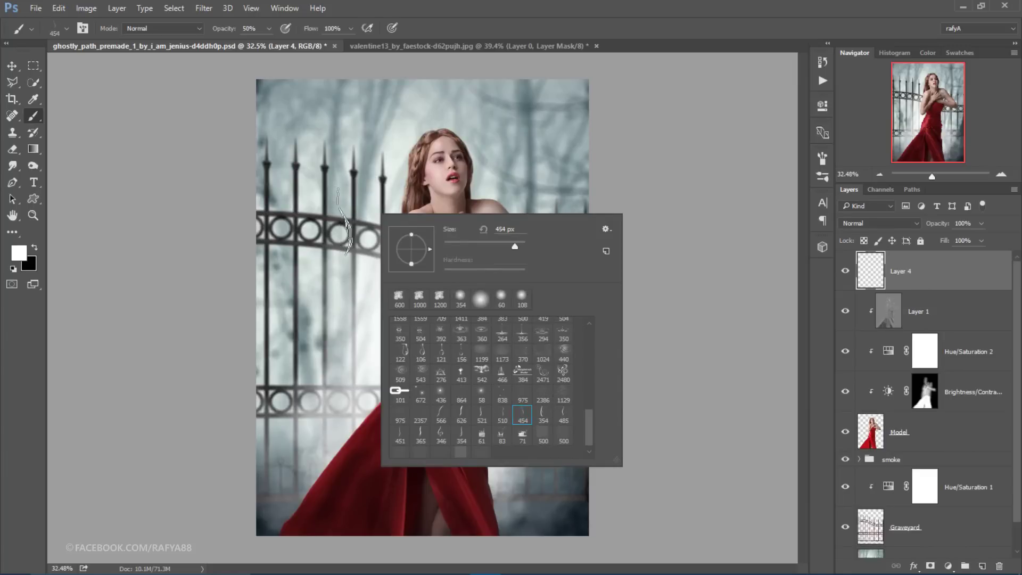
left_click(421, 434)
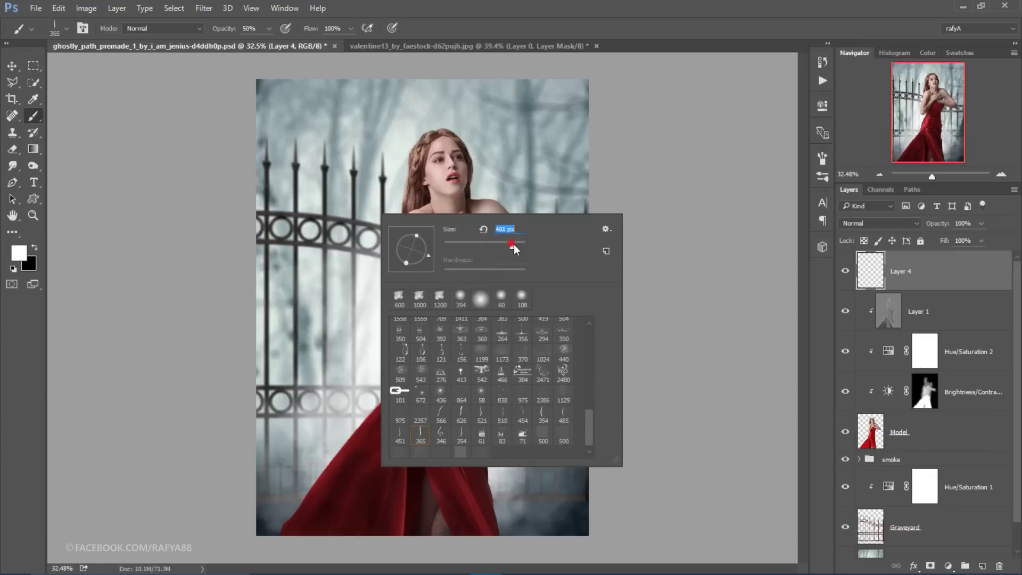
Enlarge the hair brush to about 1102 px and bring up the foreground colour chooser
left_click_drag(513, 244, 519, 245)
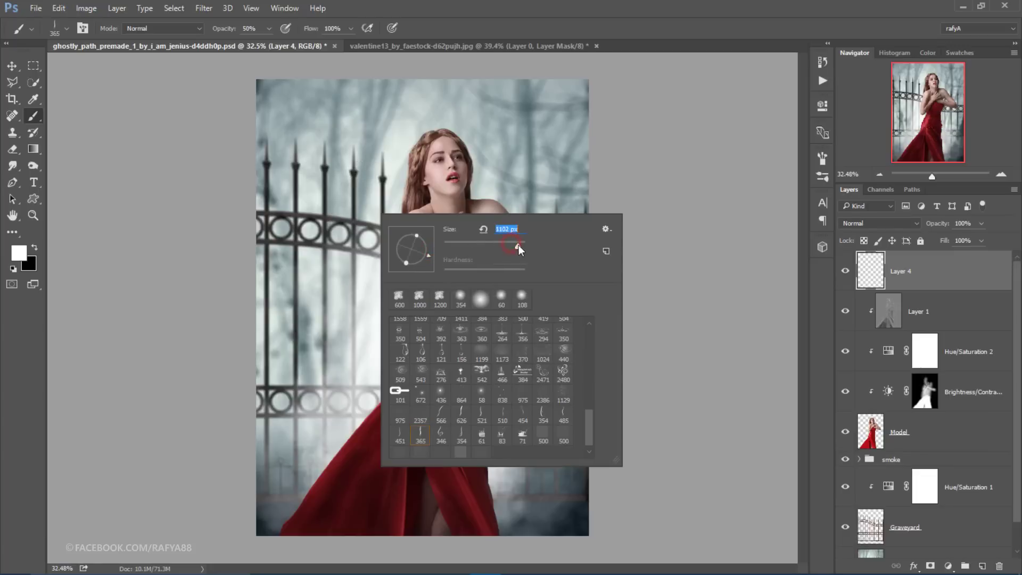
left_click(16, 257)
left_click(968, 209)
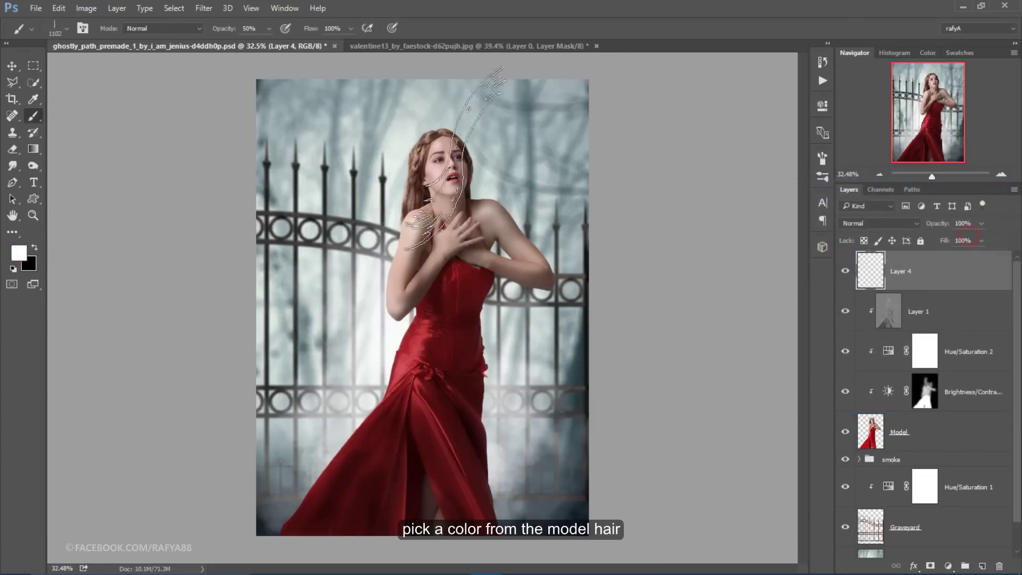
scroll(423, 184, "up", 5)
left_click(16, 253)
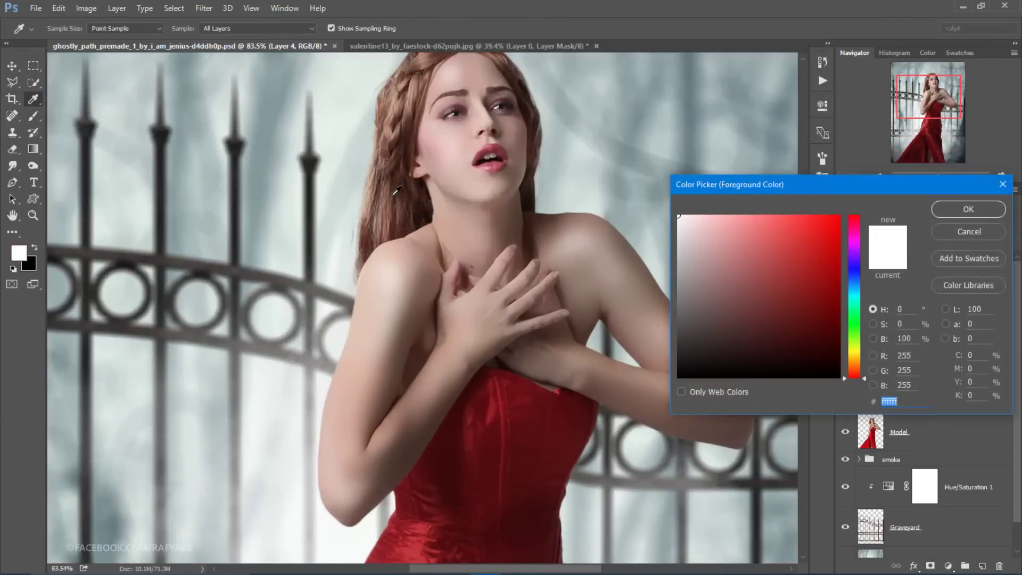
Sample the model's hair brown as foreground and stamp hair strands left of her head
left_click(396, 191)
left_click(389, 193)
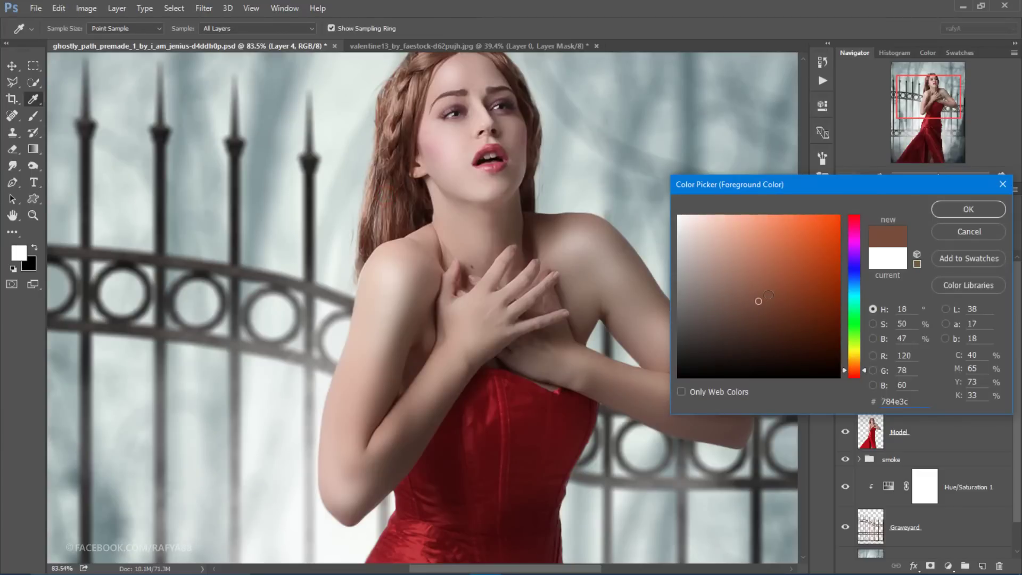
left_click(968, 210)
key("b")
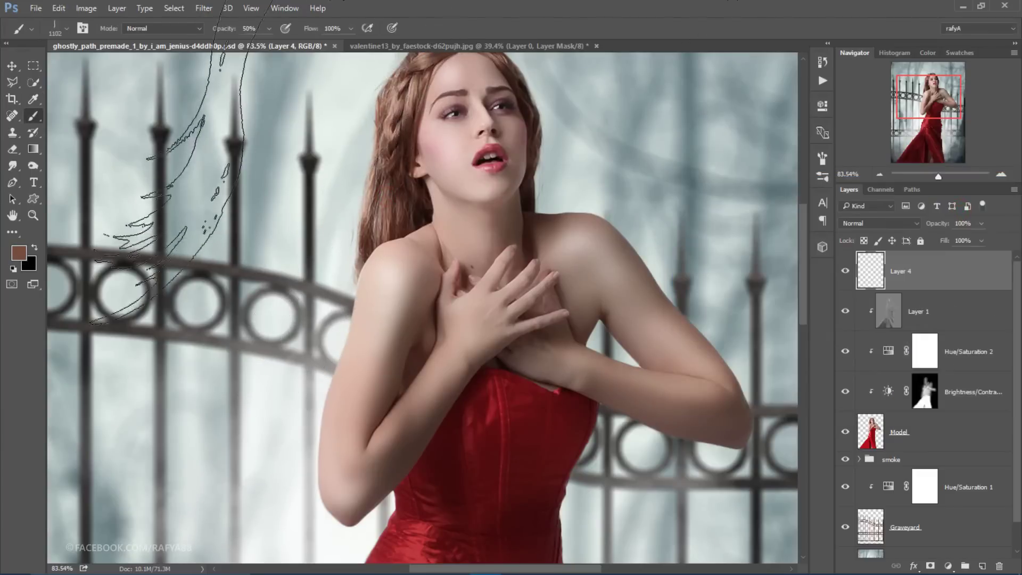
left_click(241, 296)
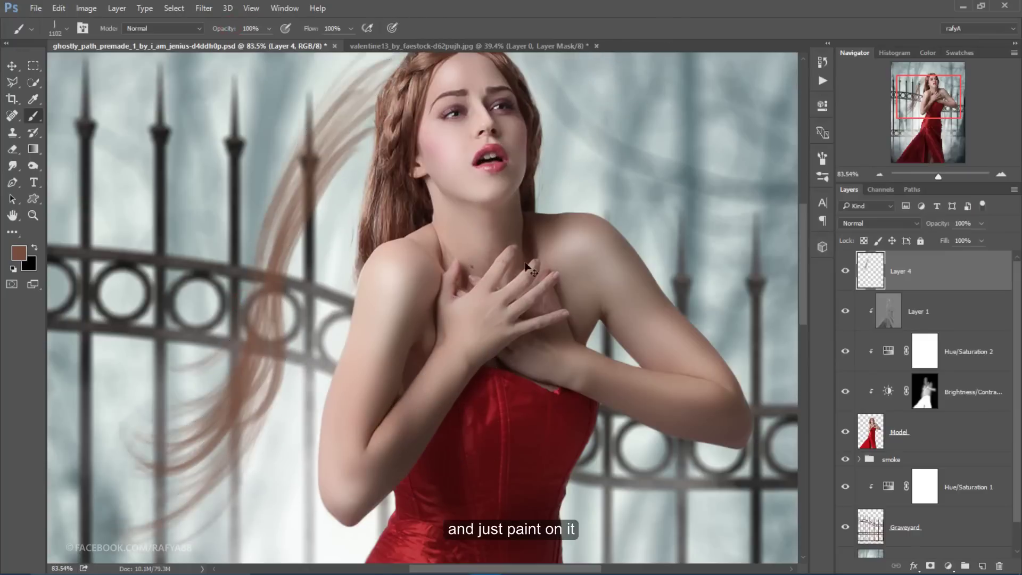
key("ctrl+t")
Shrink the painted hair strands to about 40%, rotate them and move them beside her head
scroll(538, 264, "down", 2)
left_click_drag(539, 264, 536, 240)
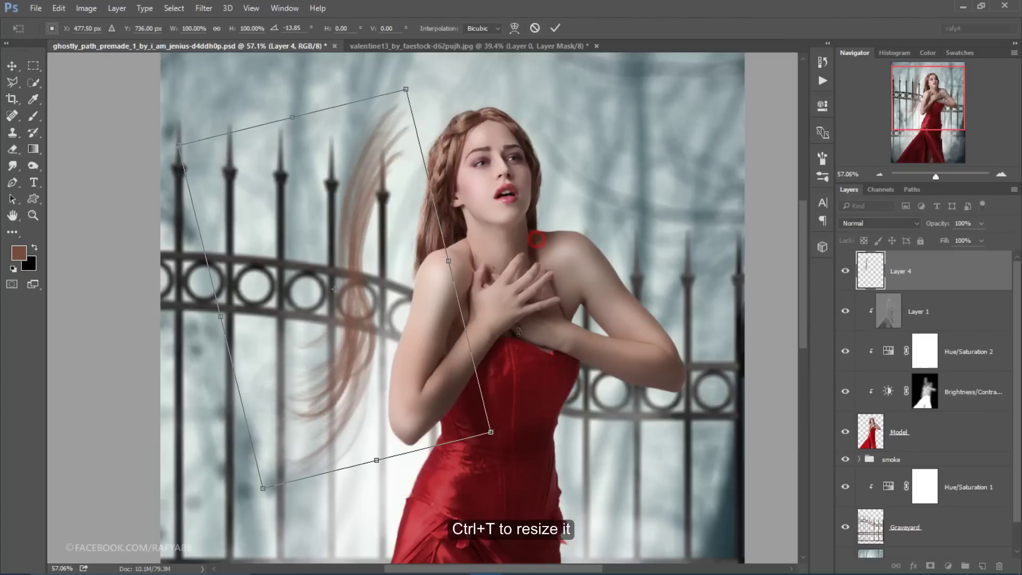
left_click_drag(491, 432, 413, 320)
left_click_drag(354, 293, 430, 231)
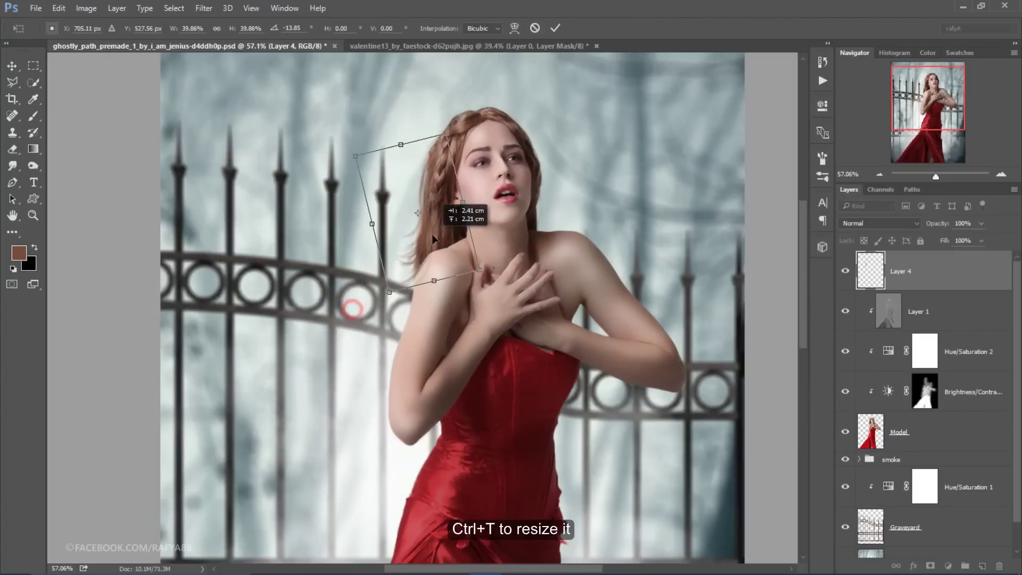
left_click_drag(497, 234, 456, 207)
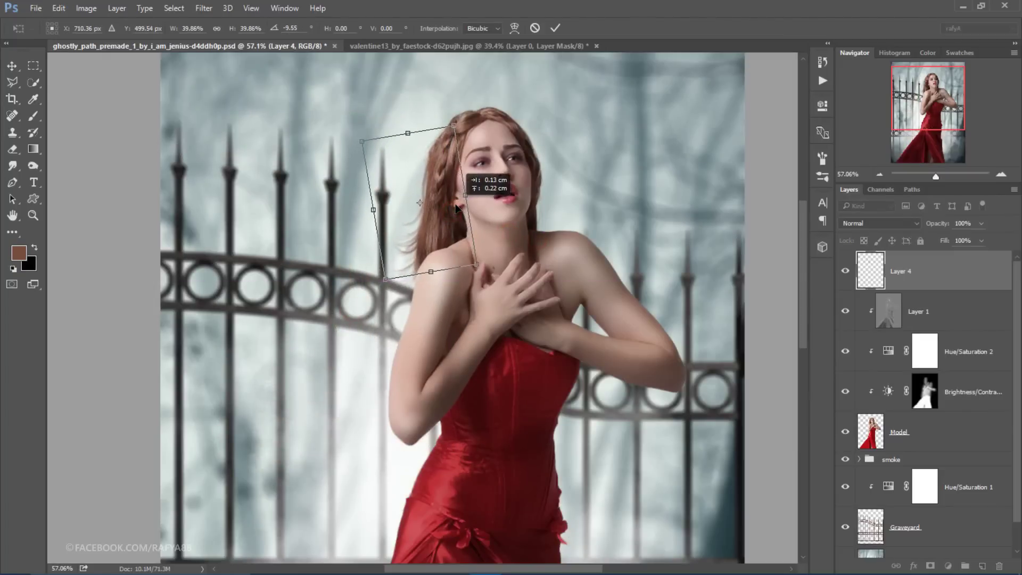
left_click(556, 27)
scroll(458, 229, "up", 3)
scroll(458, 228, "up", 2)
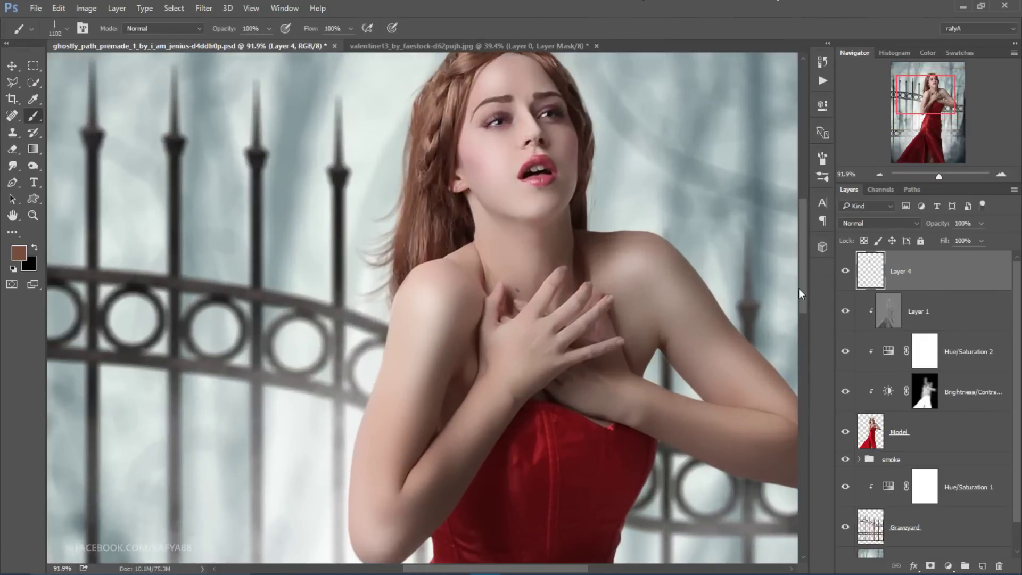
Duplicate Layer 4, then scale the copy to 132%, tilt it and shift it down
key("ctrl+j")
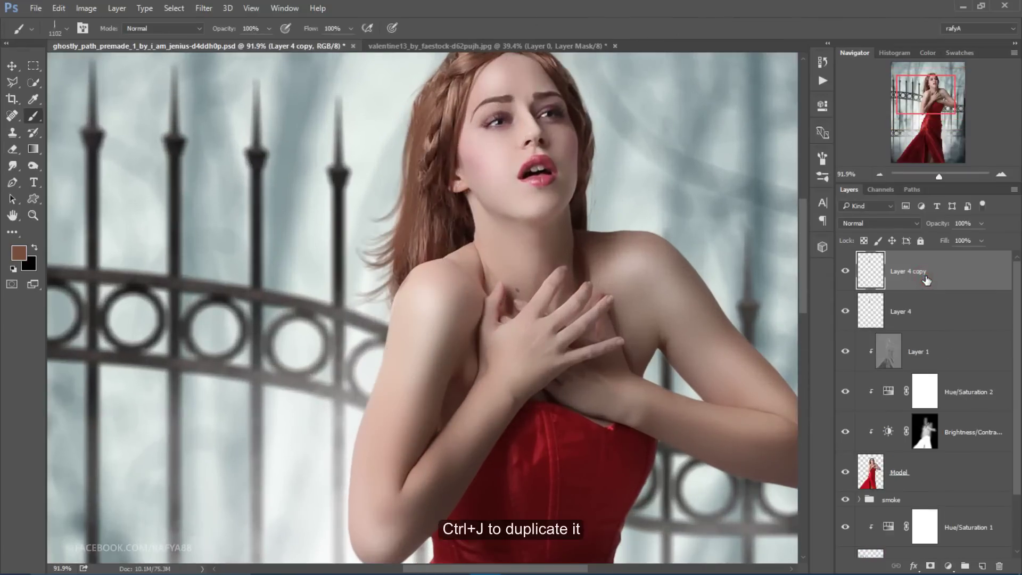
key("ctrl+t")
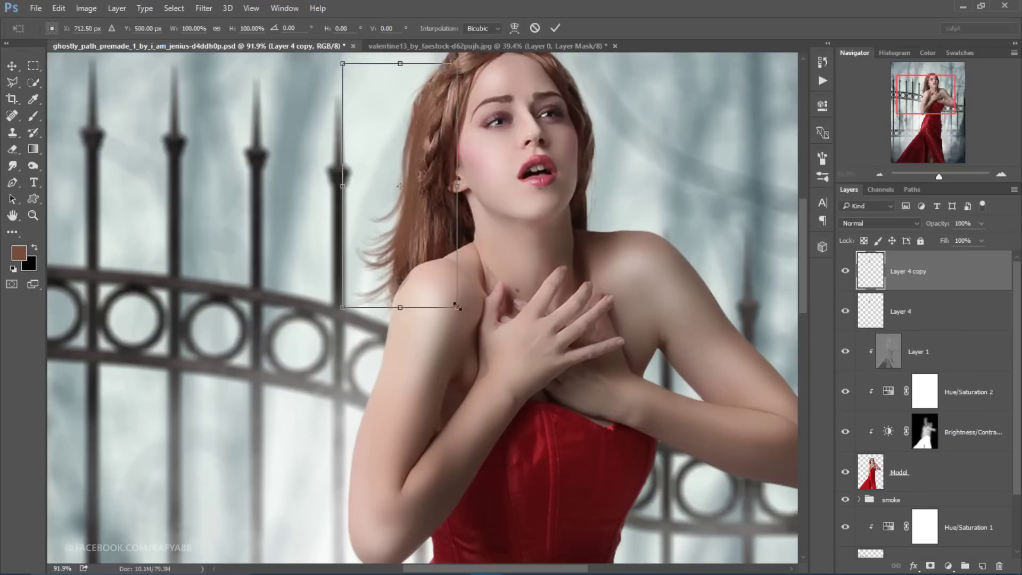
mouse_move(457, 301)
left_mouse_down()
mouse_move(502, 354)
mouse_move(548, 272)
left_mouse_up()
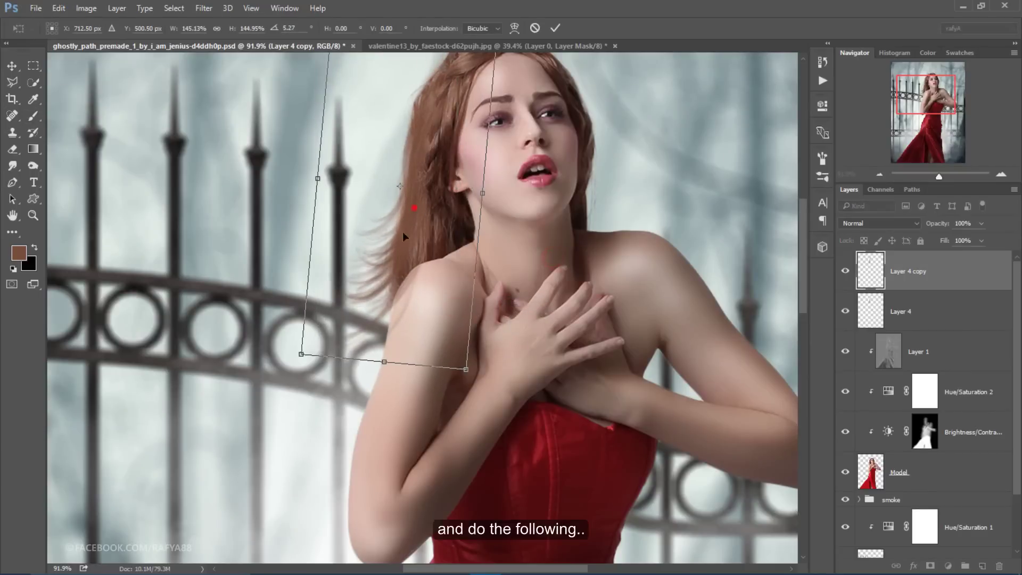
left_click_drag(403, 236, 400, 280)
left_click_drag(453, 436, 532, 391)
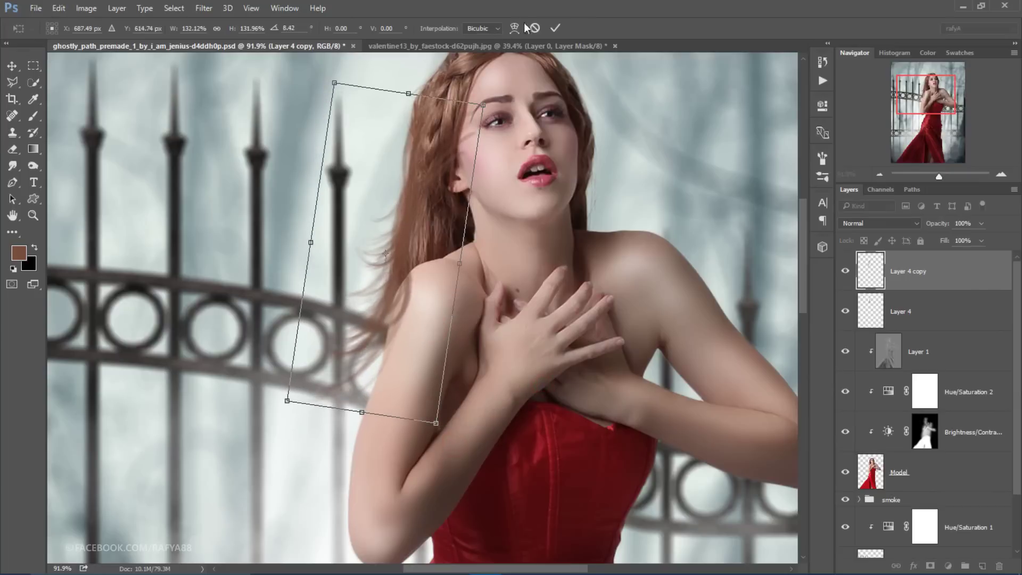
left_click(555, 27)
Erase stray copied strands over the upper arm with a 22% hardness eraser
left_click(12, 150)
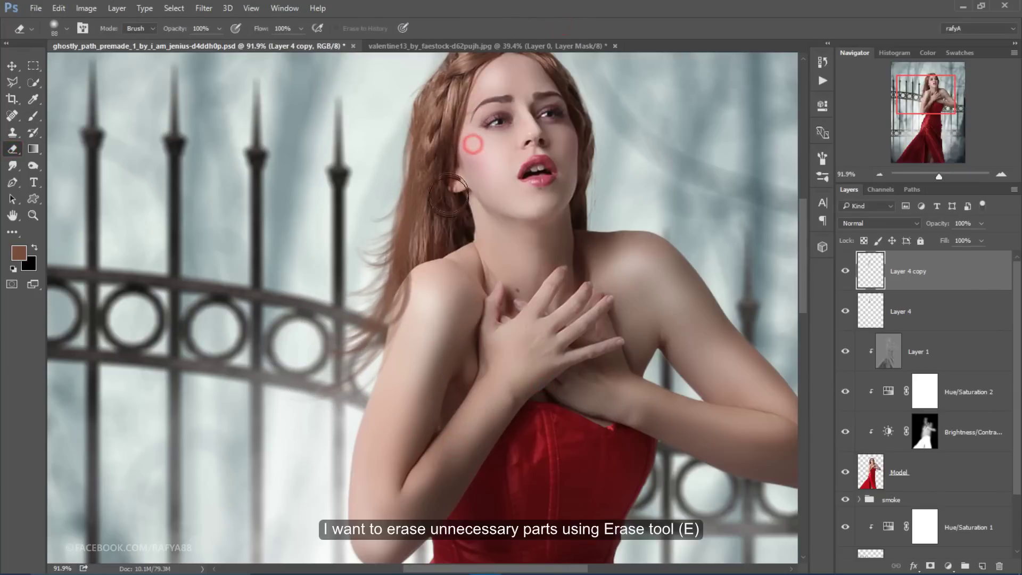
scroll(456, 292, "down", 5)
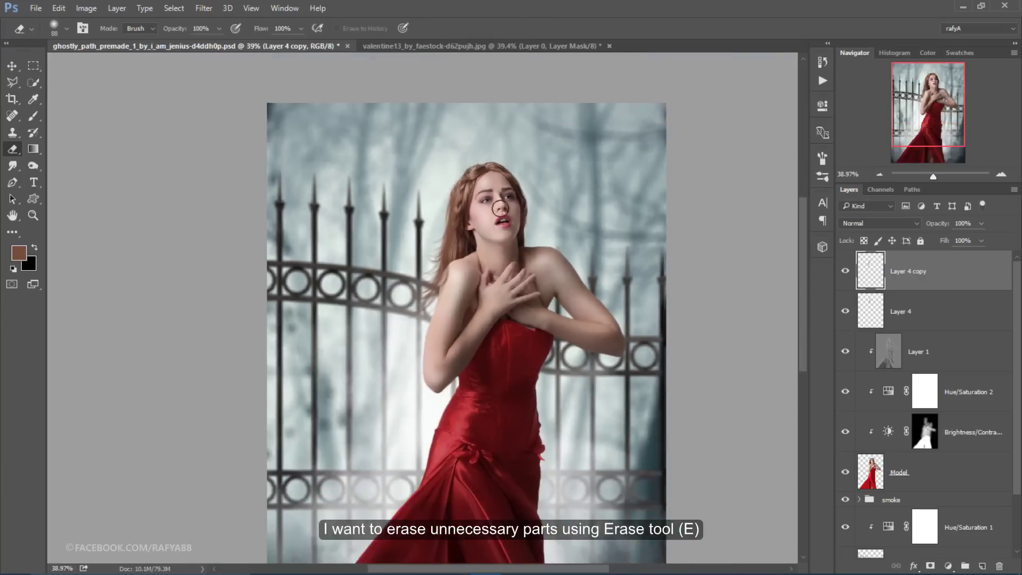
scroll(426, 240, "up", 2)
scroll(406, 215, "up", 2)
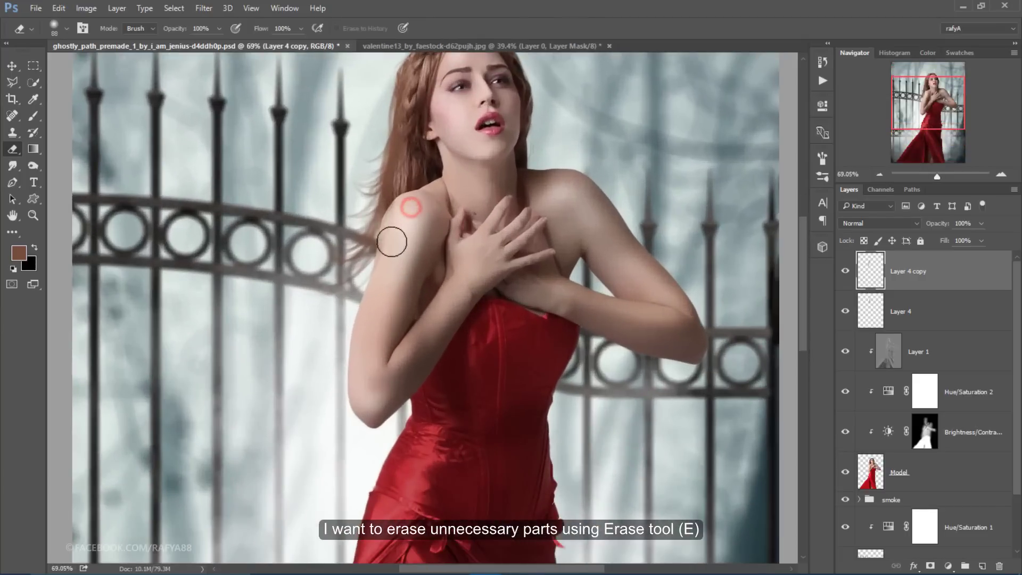
scroll(409, 235, "up", 2)
right_click(412, 213)
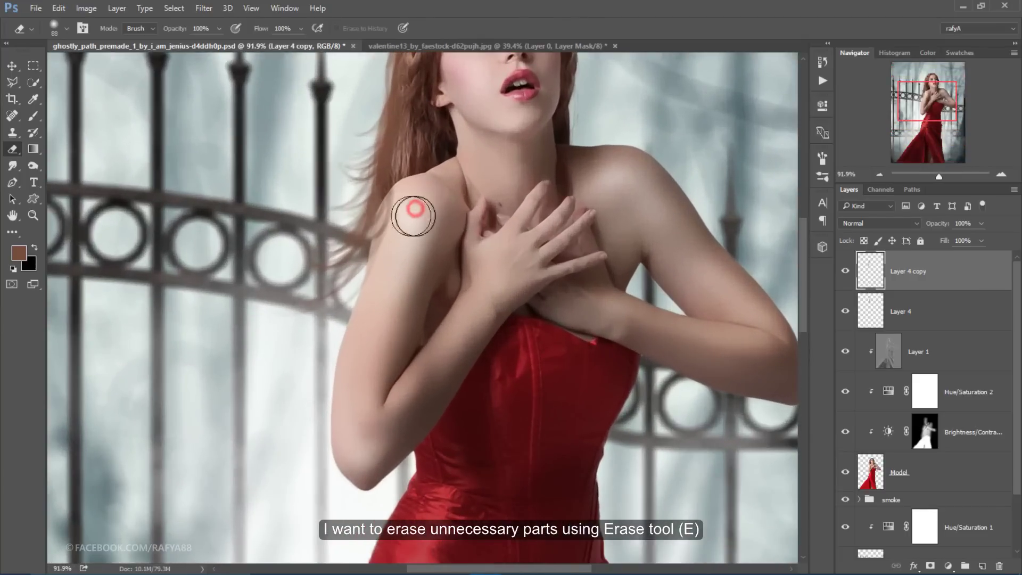
left_click(502, 274)
left_click(411, 199)
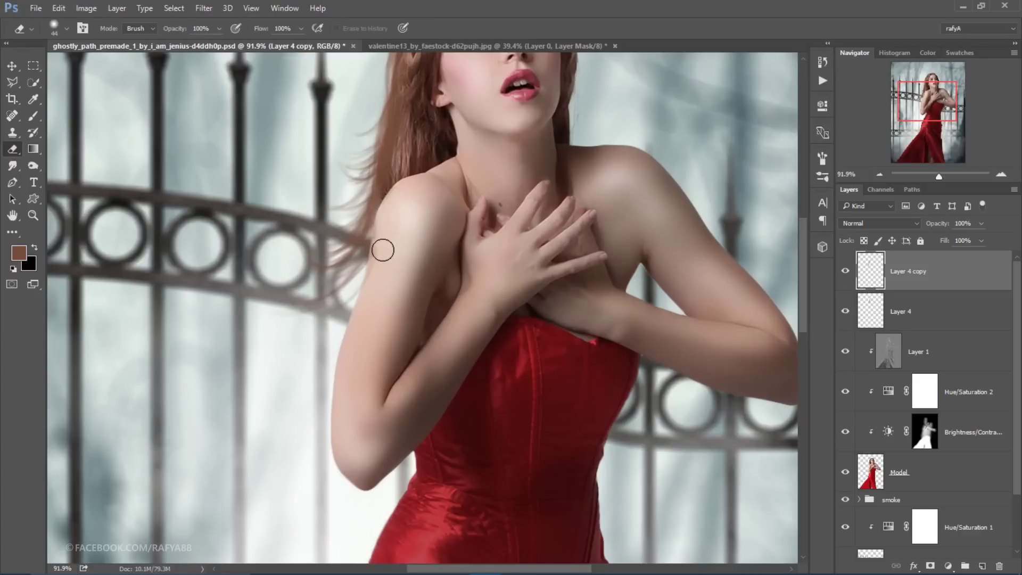
left_click(384, 236)
Merge Layer 4 copy down into Layer 4 and zoom in on the model's arm and dress
scroll(441, 228, "down", 1)
scroll(441, 228, "down", 3)
scroll(424, 186, "up", 1)
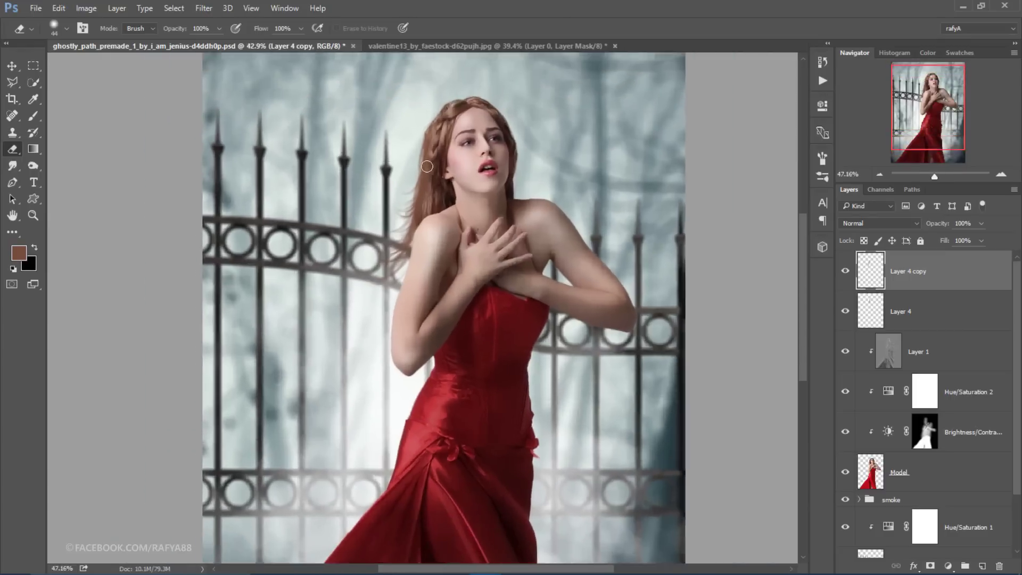
scroll(424, 186, "up", 1)
scroll(424, 187, "up", 1)
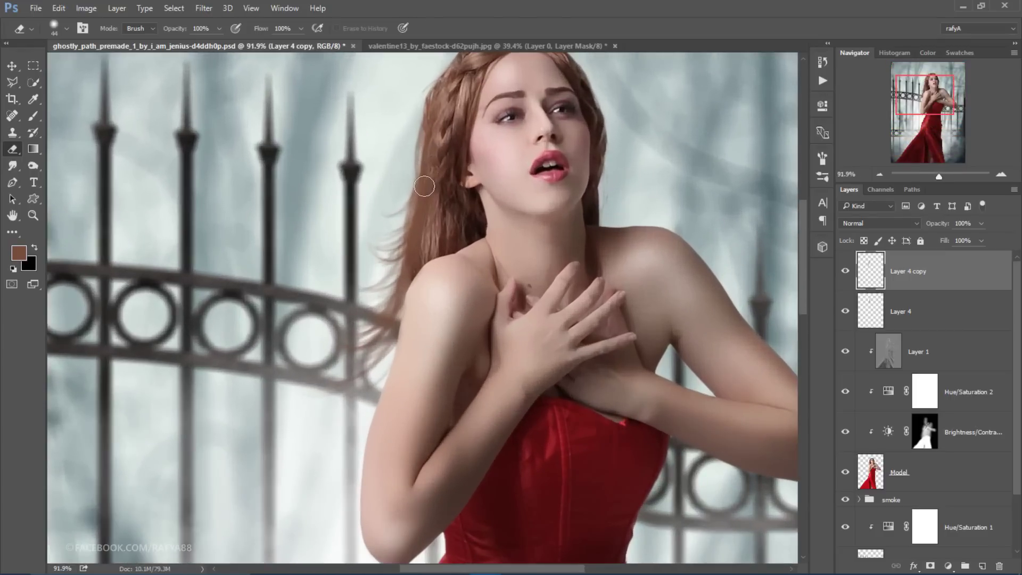
right_click(950, 292)
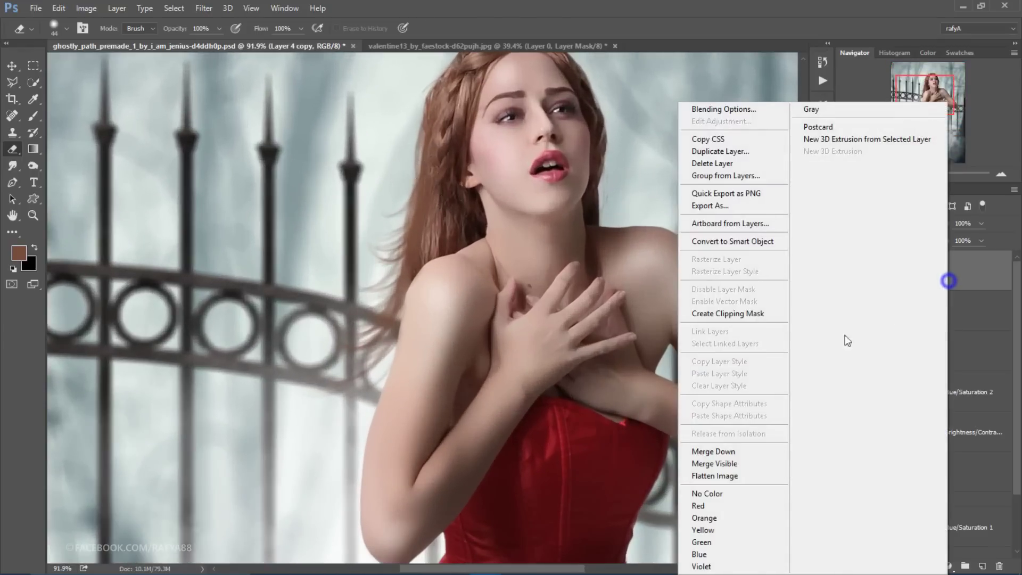
left_click(734, 451)
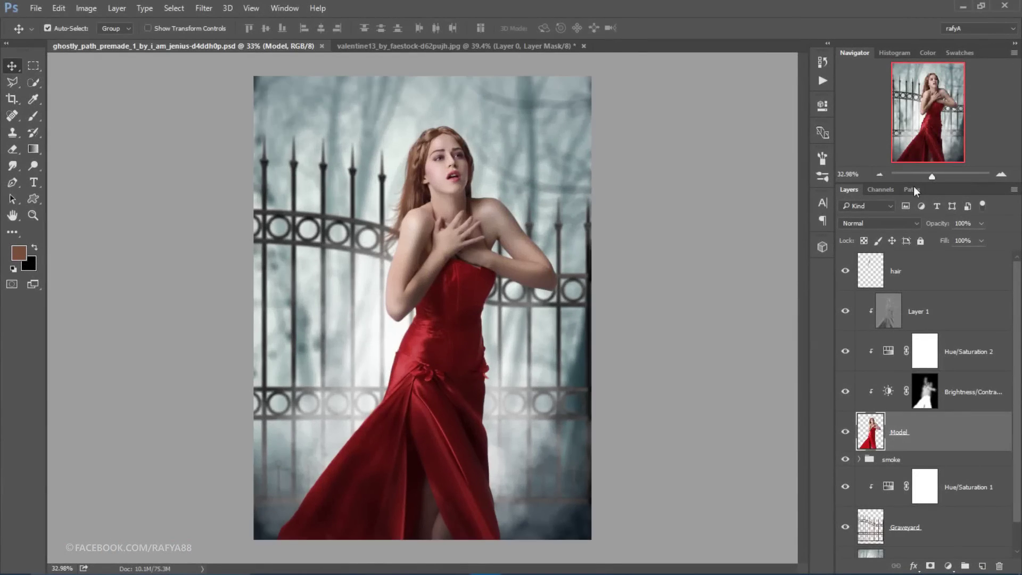
left_click_drag(931, 176, 942, 177)
mouse_move(580, 287)
left_mouse_down()
mouse_move(599, 311)
mouse_move(774, 414)
left_mouse_up()
Enable a white Color Dodge Inner Shadow in the Model layer's style
double_click(952, 437)
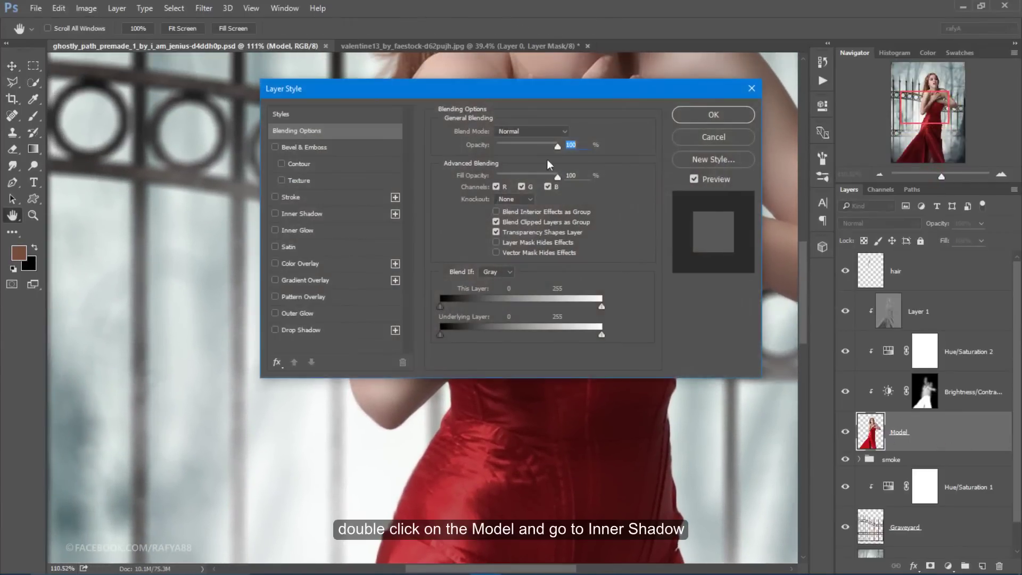
left_click_drag(532, 101, 768, 201)
left_click(537, 314)
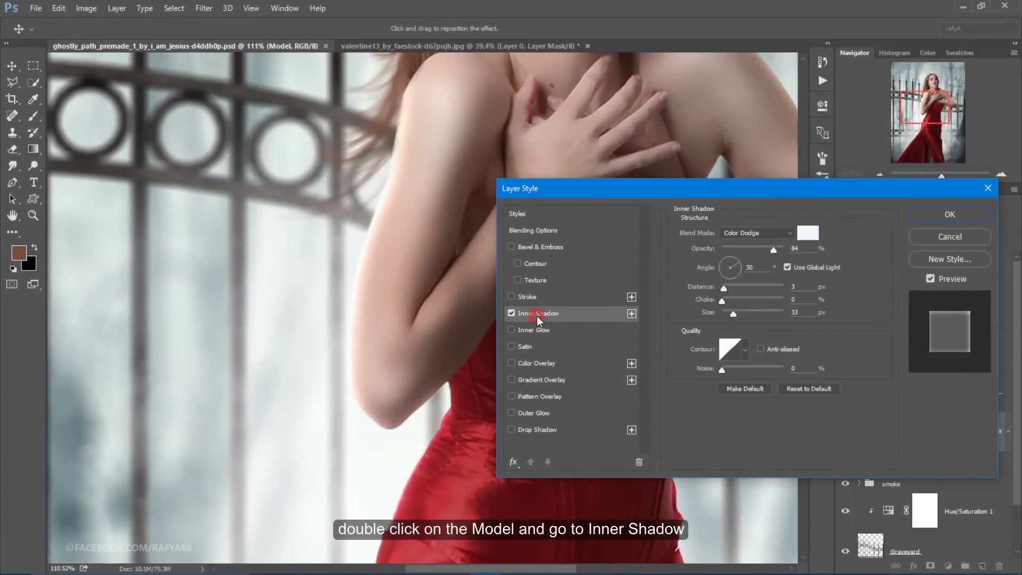
left_click(804, 236)
left_click(695, 233)
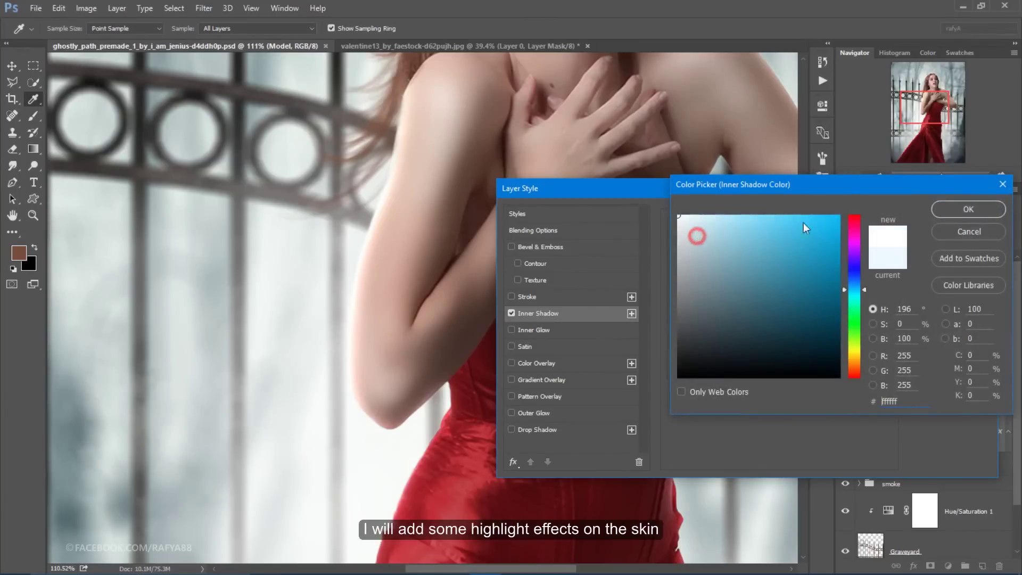
left_click(953, 213)
left_click(761, 233)
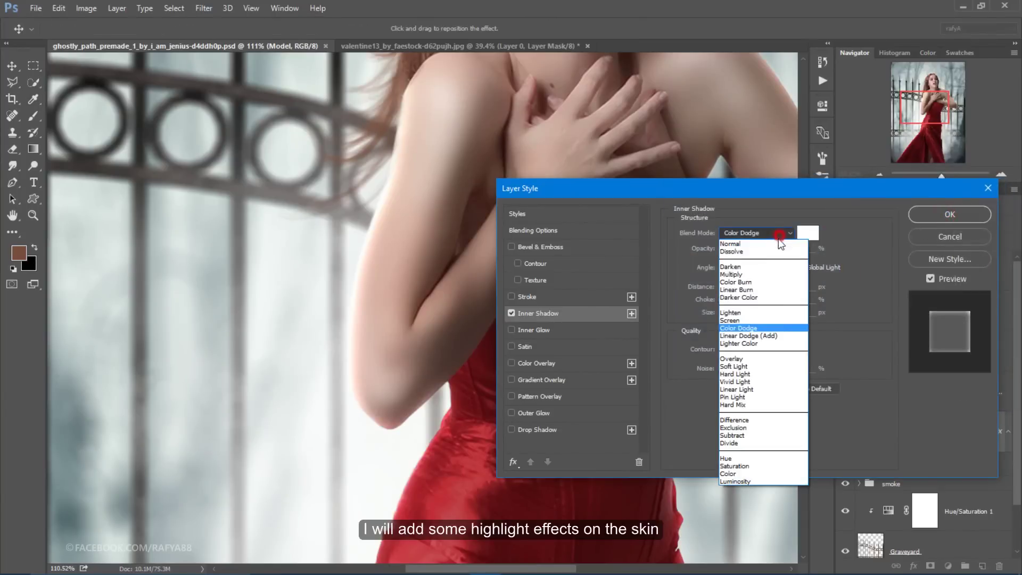
left_click(776, 327)
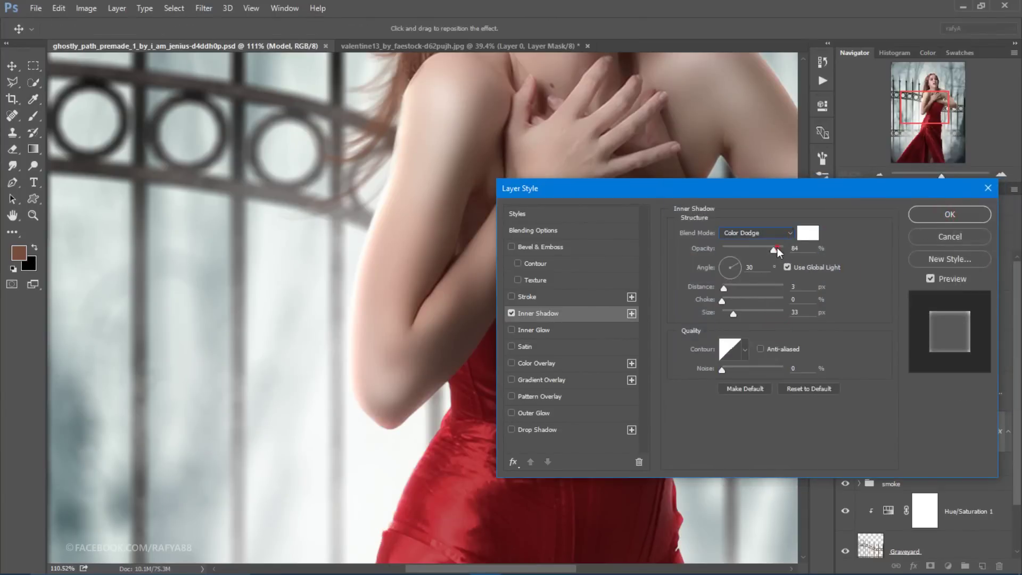
Set the inner shadow to angle 140°, distance 5 px, size 27 px, tune opacity, and apply
left_click_drag(778, 252, 798, 253)
left_click(735, 264)
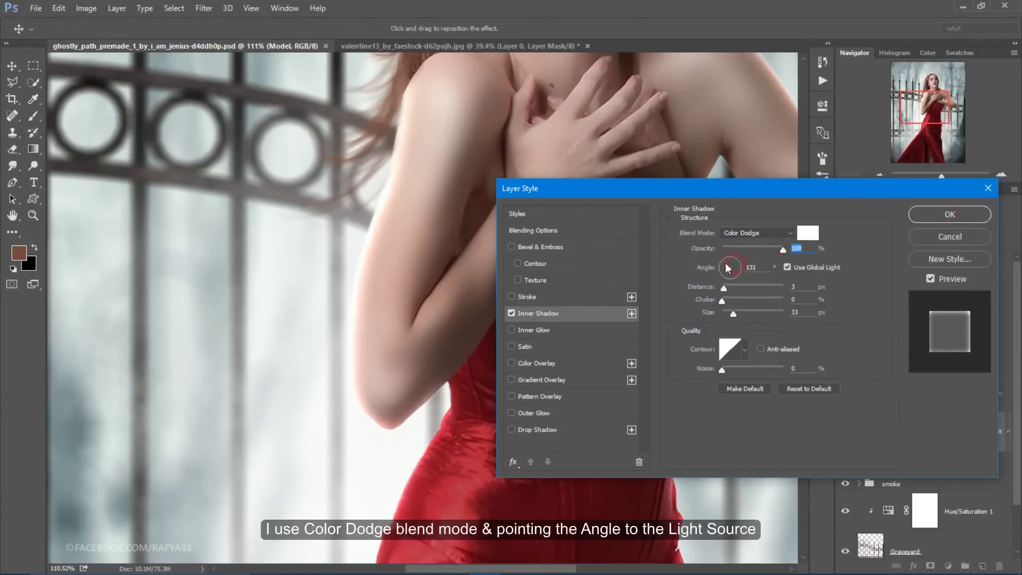
left_click(726, 269)
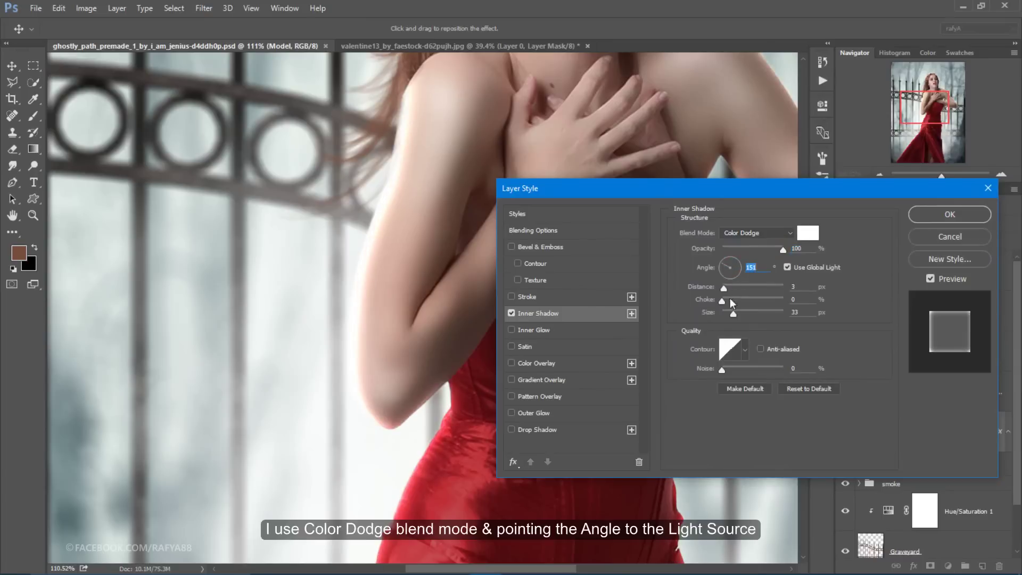
mouse_move(729, 315)
left_mouse_down()
mouse_move(729, 290)
mouse_move(733, 315)
left_mouse_up()
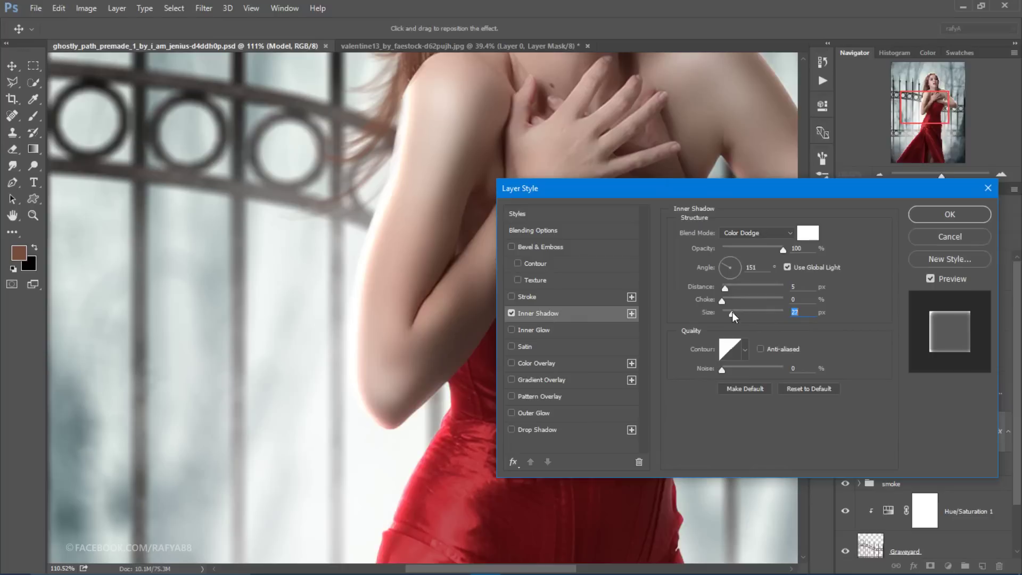
left_click_drag(781, 256, 751, 255)
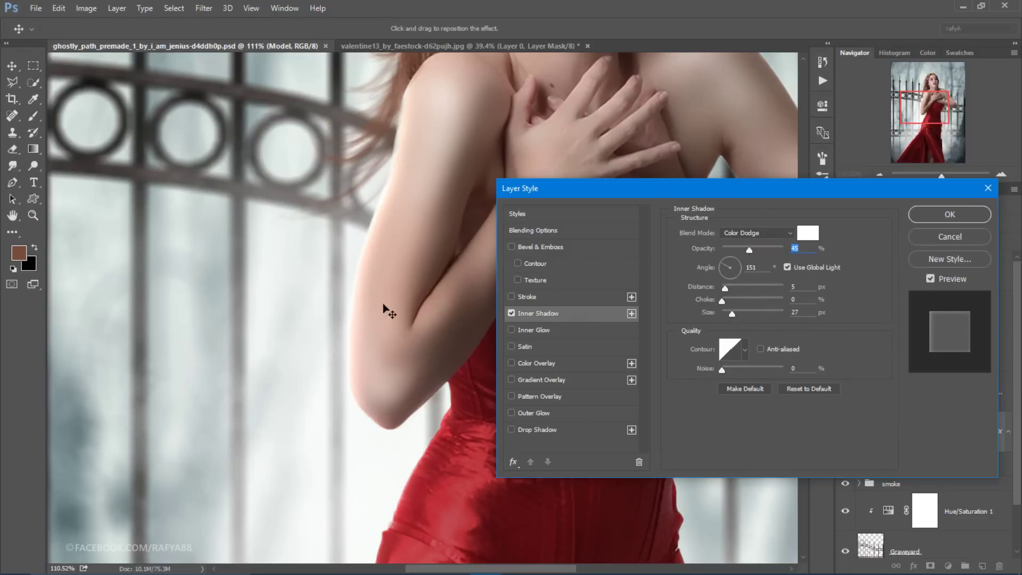
mouse_move(408, 189)
left_mouse_down()
mouse_move(224, 413)
mouse_move(264, 177)
mouse_move(440, 151)
mouse_move(528, 110)
left_mouse_up()
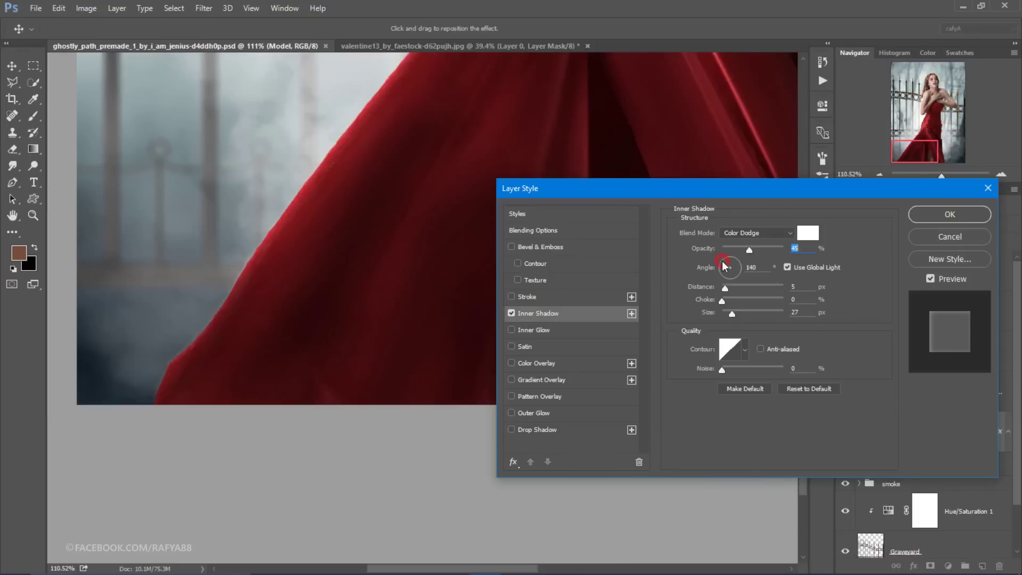
left_click_drag(751, 248, 763, 249)
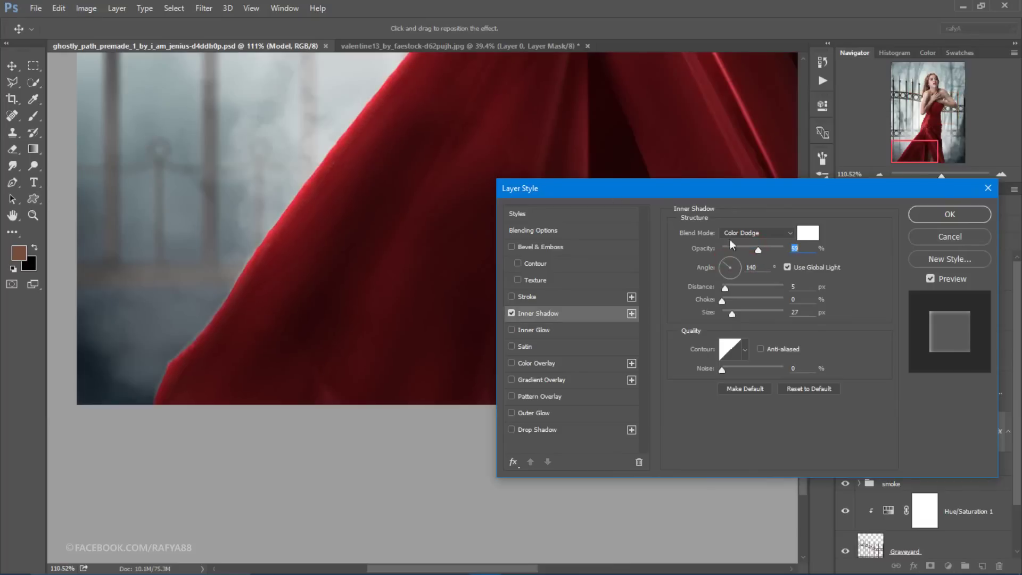
mouse_move(506, 146)
left_mouse_down()
mouse_move(472, 224)
mouse_move(332, 375)
left_mouse_up()
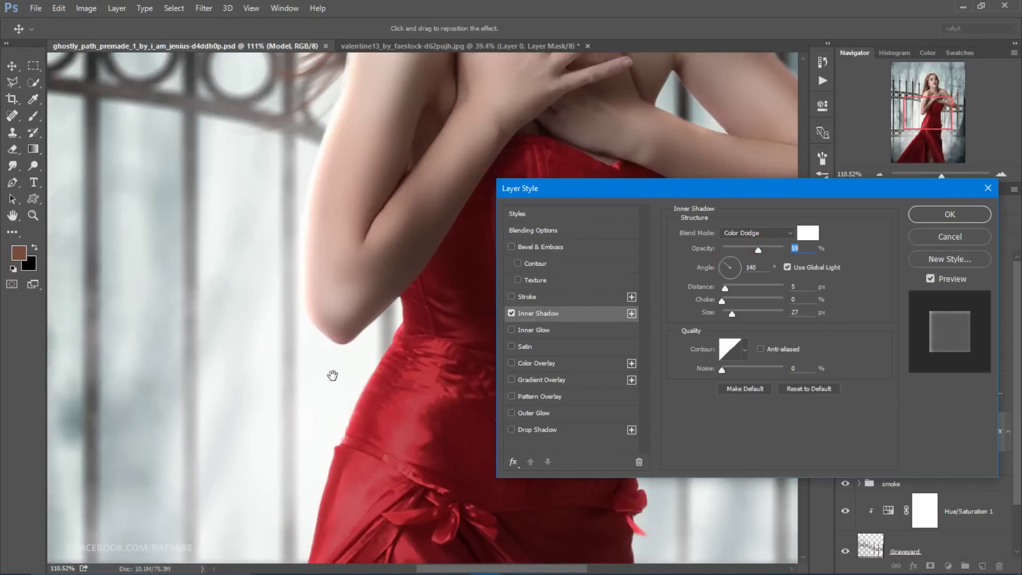
left_click_drag(414, 211, 417, 325)
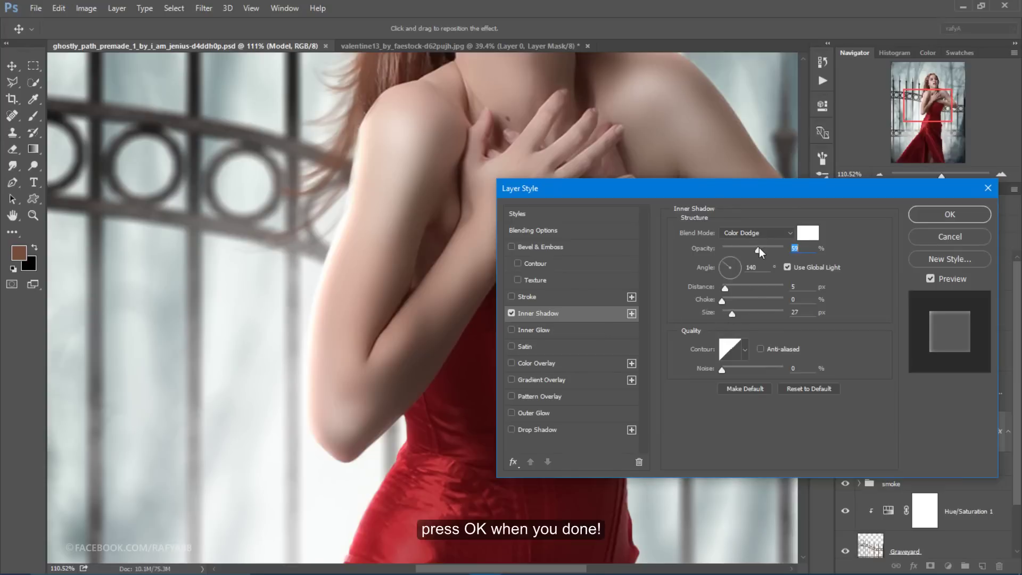
left_click(949, 214)
key("ctrl+0")
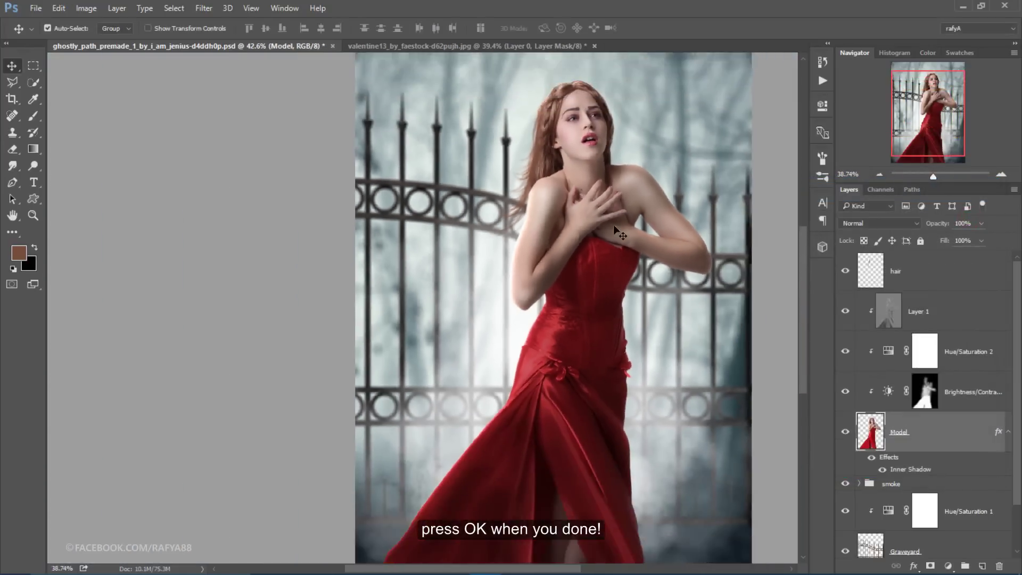
Split the Model's Inner Shadow onto its own layer and compare it on and off
scroll(365, 229, "up", 2)
scroll(398, 231, "up", 3)
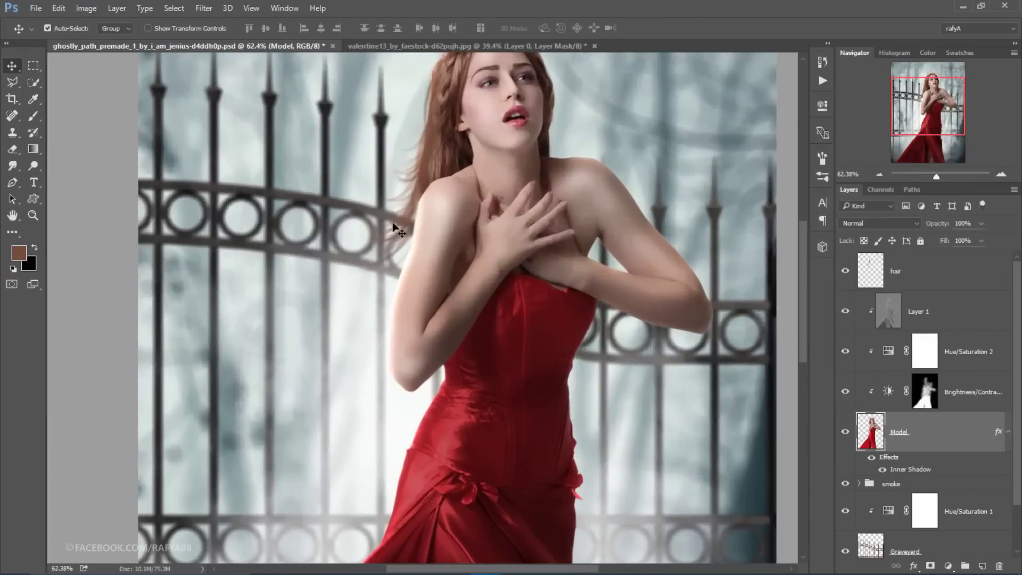
right_click(1007, 431)
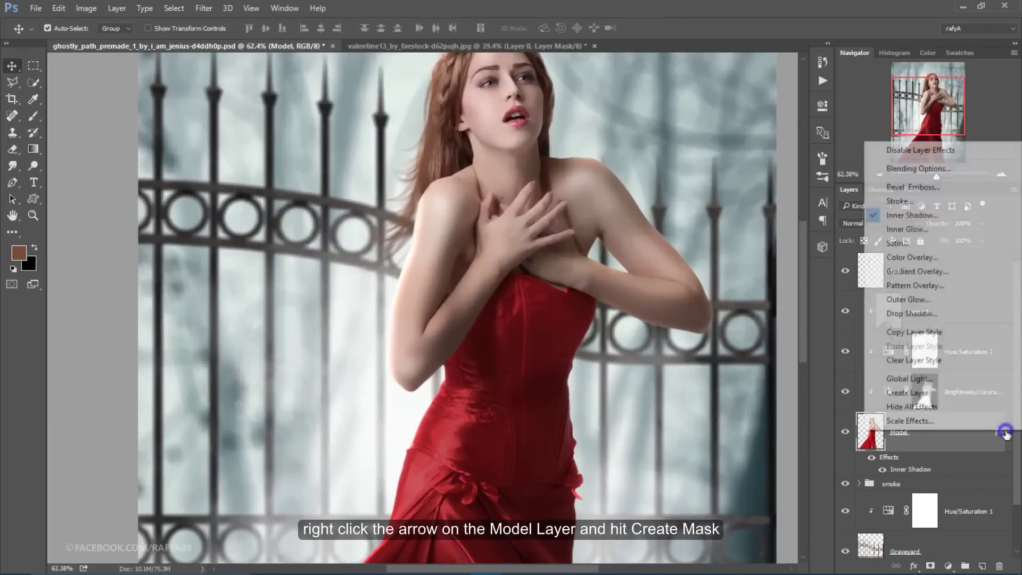
left_click(934, 396)
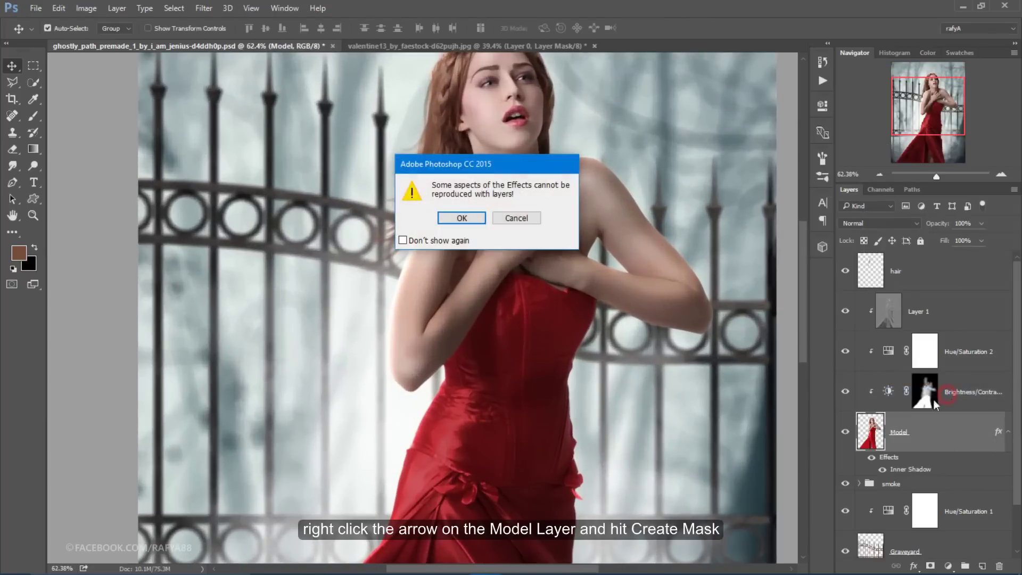
left_click(462, 218)
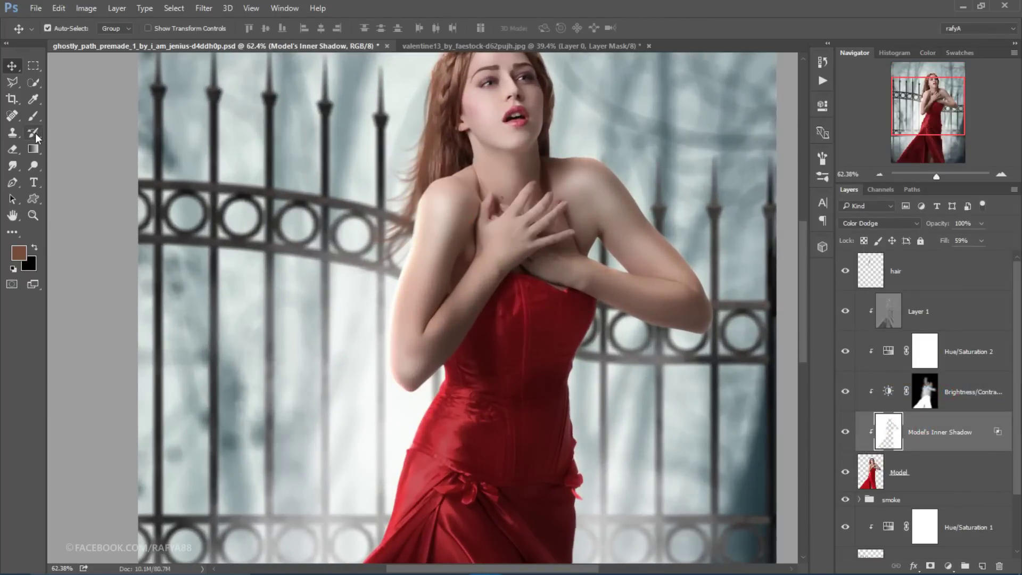
left_click(13, 149)
scroll(471, 264, "down", 2)
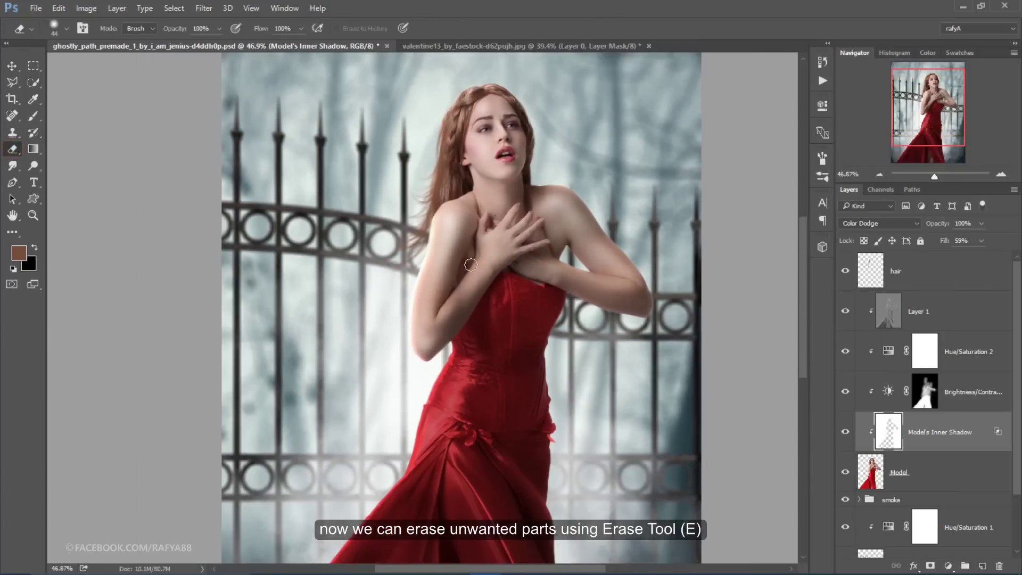
left_click(846, 432)
left_click(844, 432)
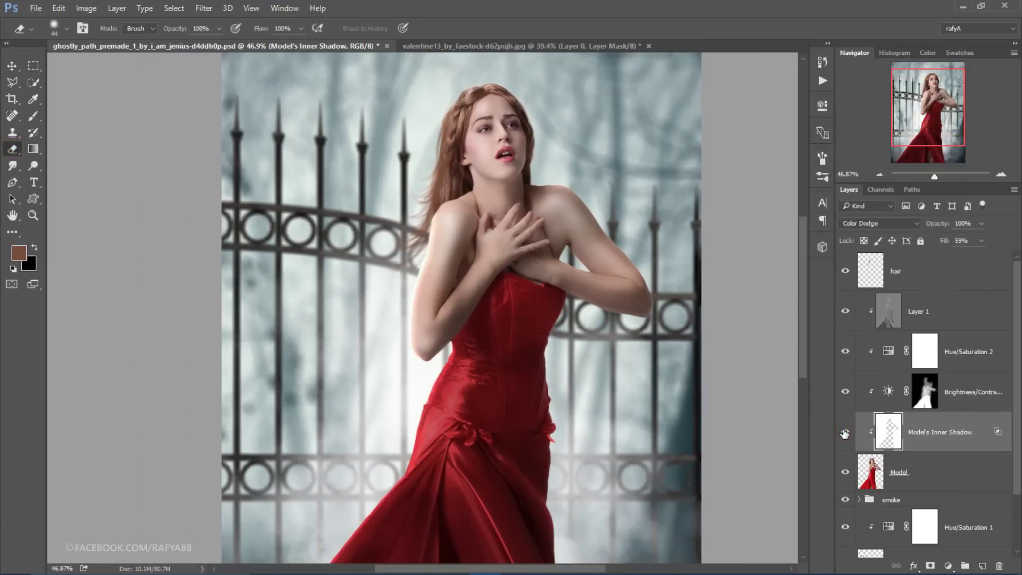
left_click(844, 432)
Erase the dodge glow along the dress edge with a 139 px eraser at 71% opacity
scroll(639, 406, "down", 3)
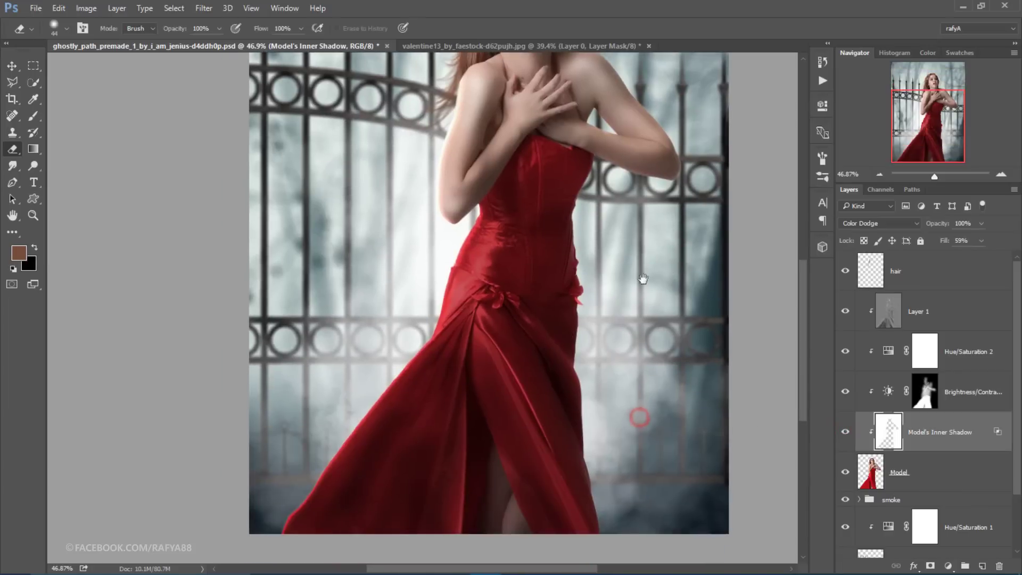
left_click_drag(422, 389, 450, 314)
right_click(394, 407)
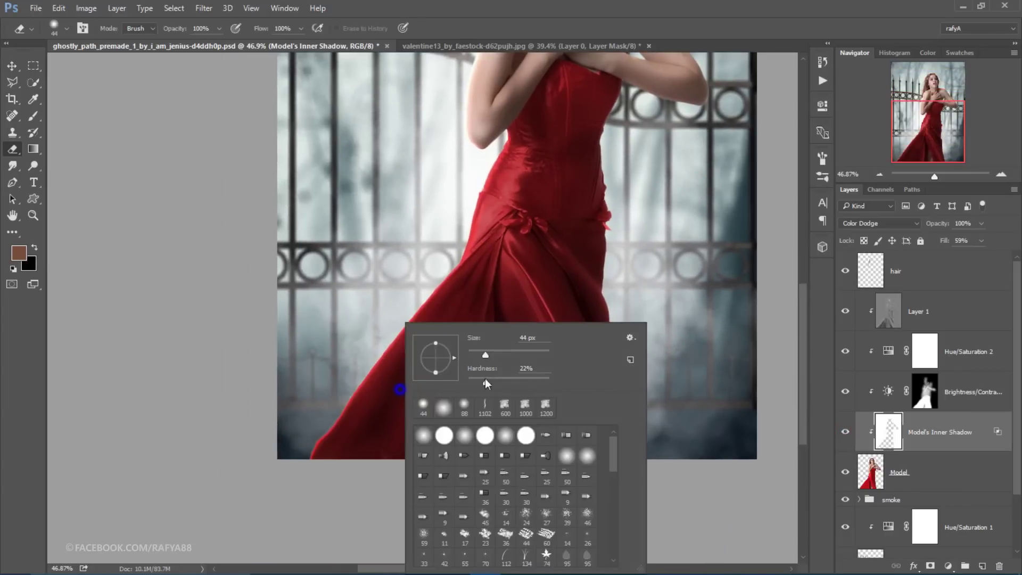
left_click_drag(500, 356, 519, 355)
key("Return")
left_click_drag(358, 416, 398, 363)
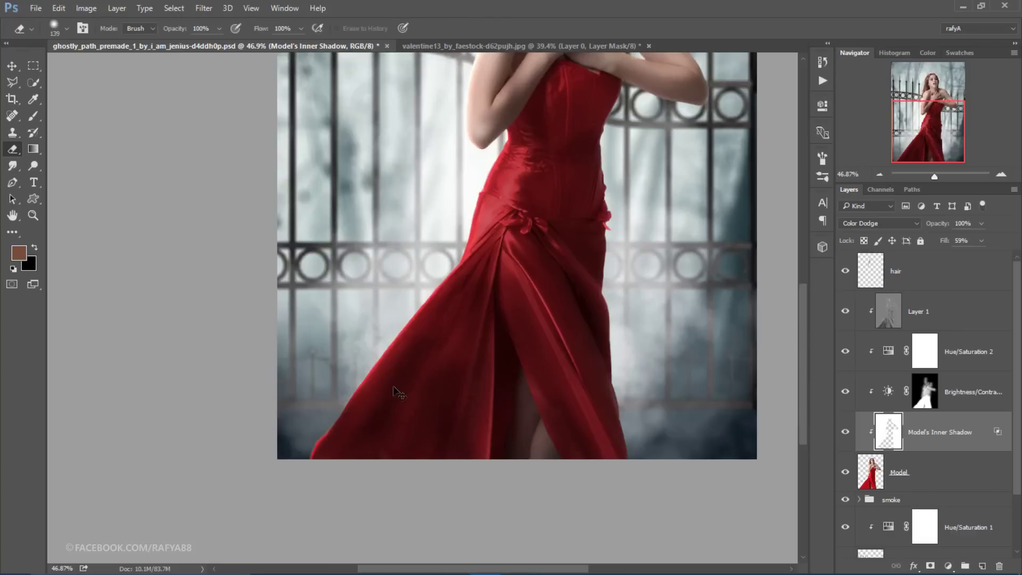
left_click_drag(169, 33, 164, 33)
Soften the glow along the upper arm at 49% eraser opacity and compare the result
left_click_drag(460, 308, 433, 342)
left_click_drag(529, 359, 524, 453)
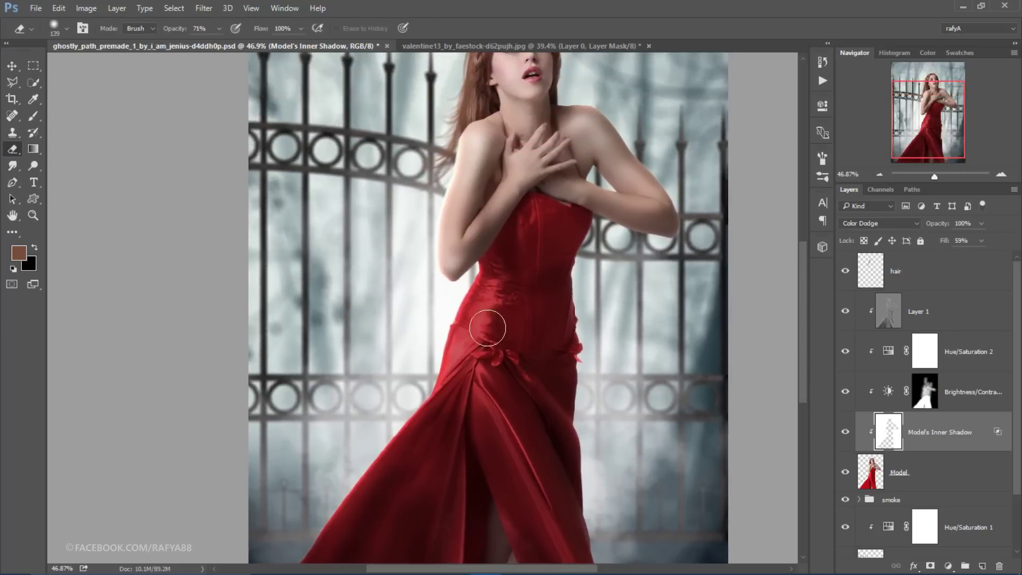
scroll(516, 269, "up", 3)
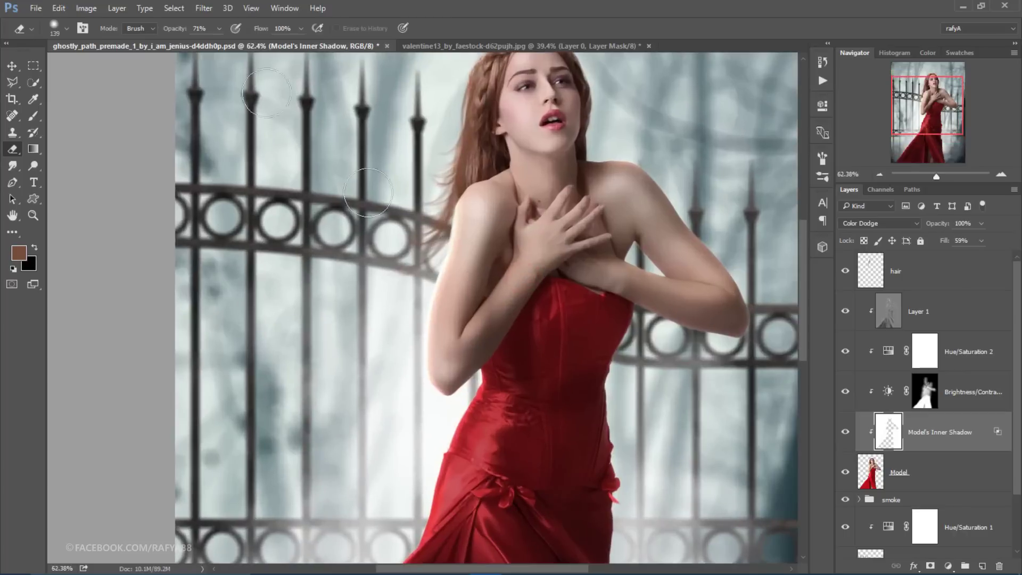
left_click_drag(168, 33, 164, 33)
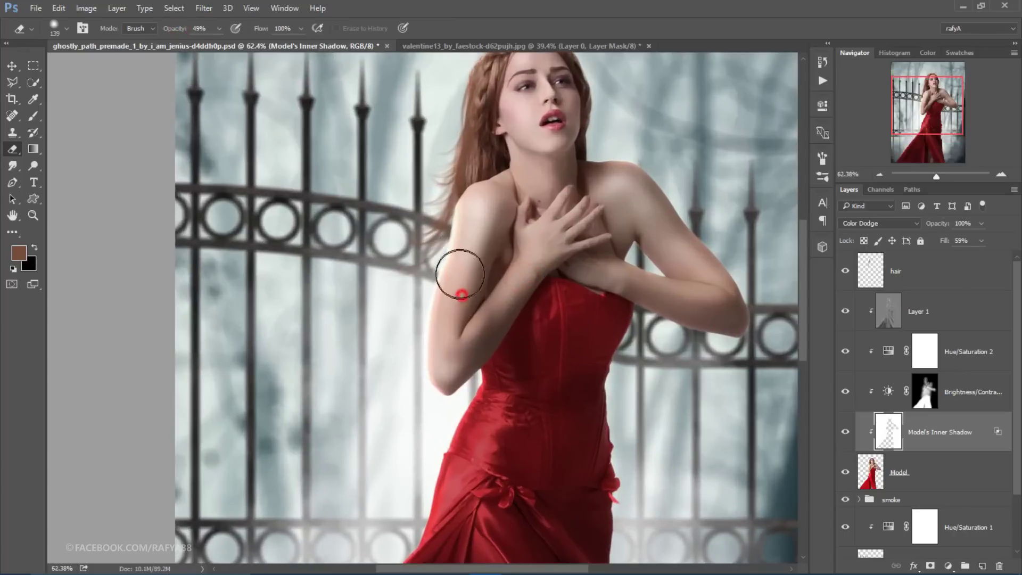
mouse_move(463, 296)
left_mouse_down()
mouse_move(458, 374)
mouse_move(463, 346)
left_mouse_up()
scroll(508, 234, "down", 7)
scroll(508, 234, "up", 1)
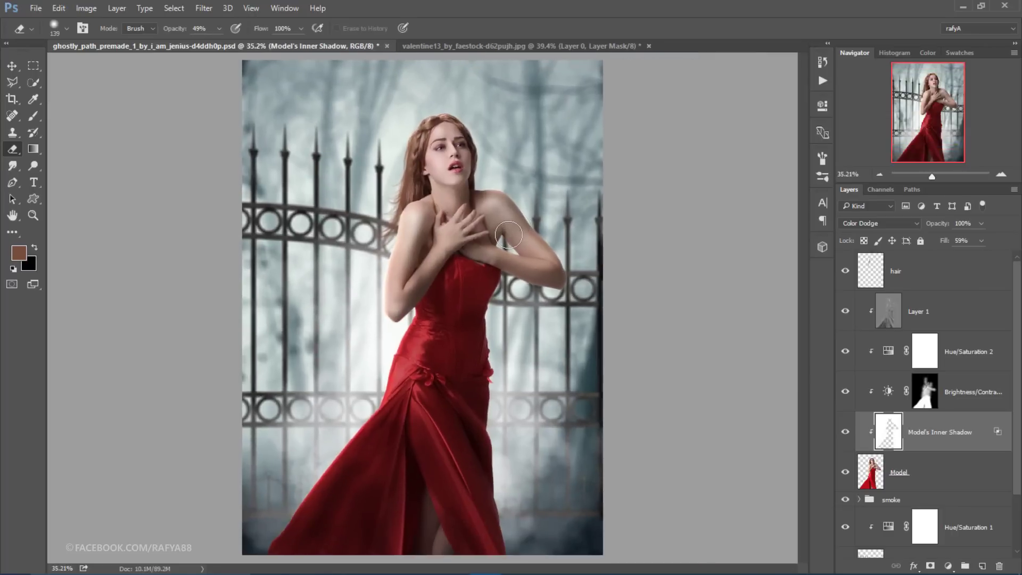
left_click(846, 431)
left_click(845, 431)
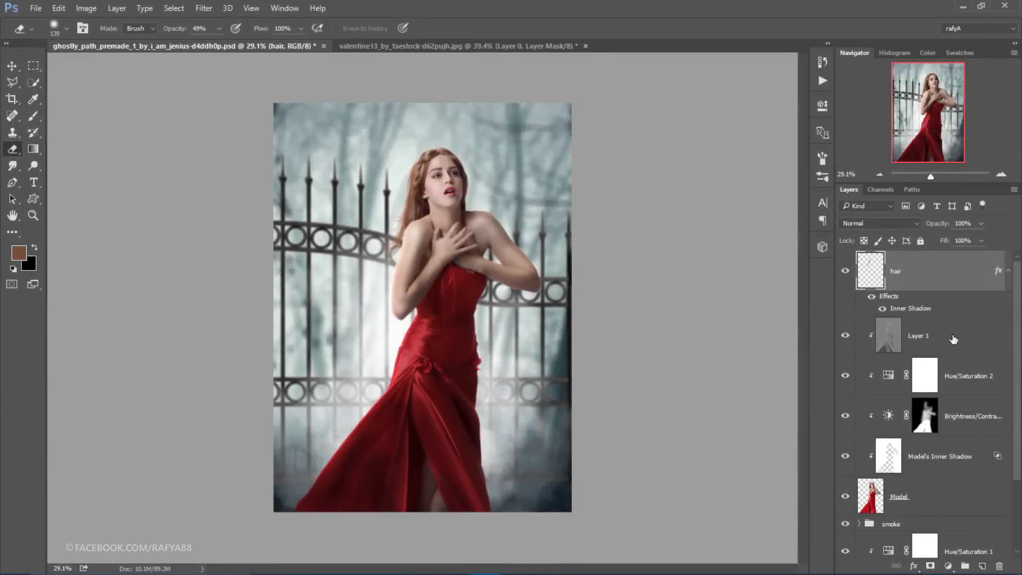
Add a new layer above the hair layer and name it petal
left_click(953, 338)
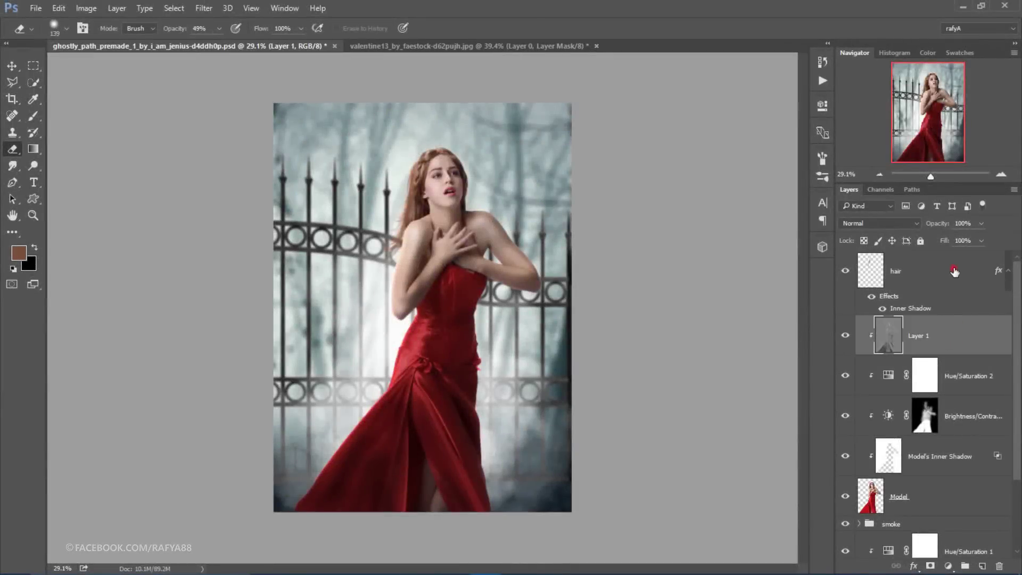
left_click(954, 271)
left_click(981, 565)
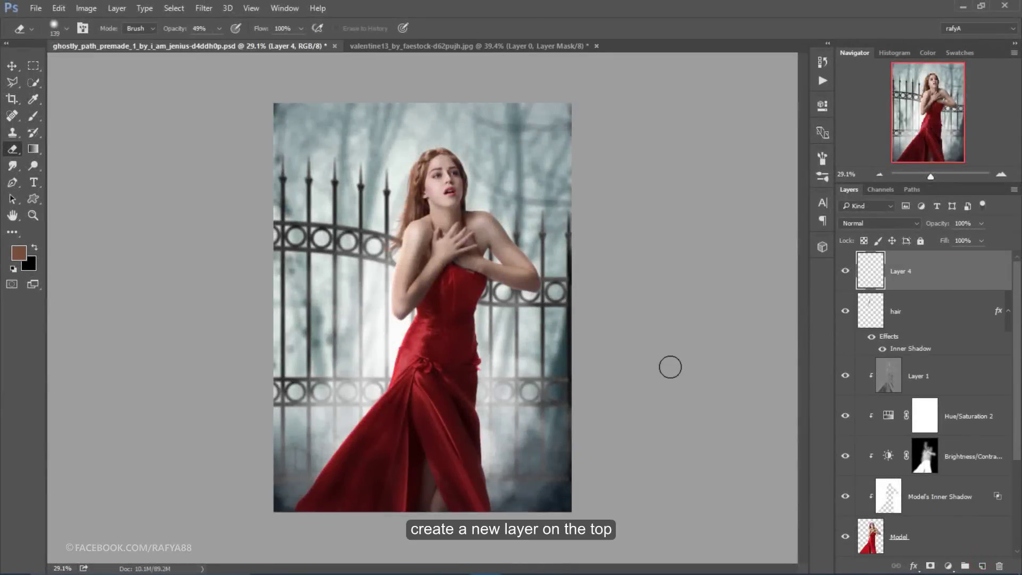
double_click(900, 271)
type("etal")
key("Return")
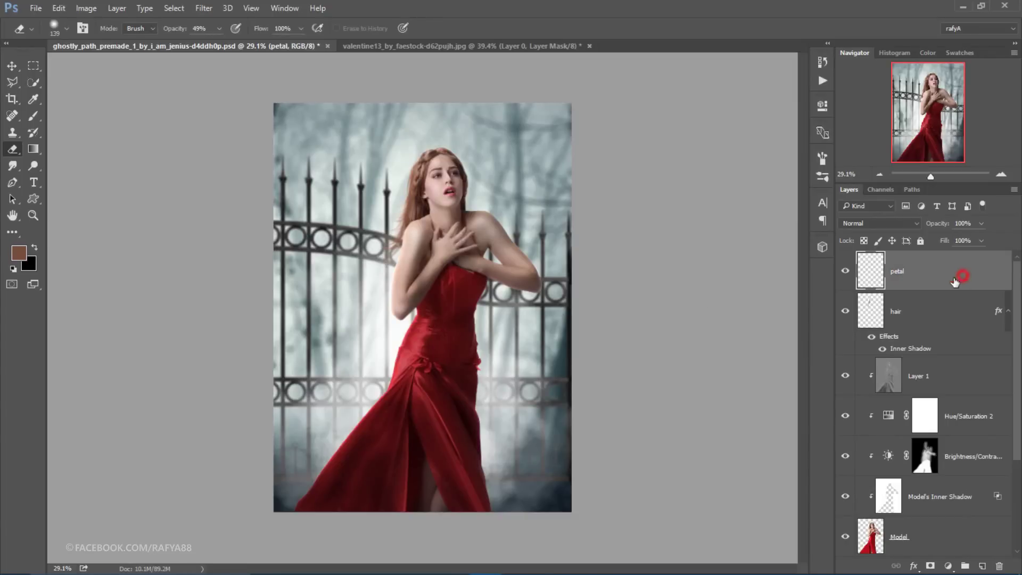
scroll(418, 377, "up", 1)
Choose a petal-shaped brush and sample a bright red from the dress as foreground colour
left_click(38, 120)
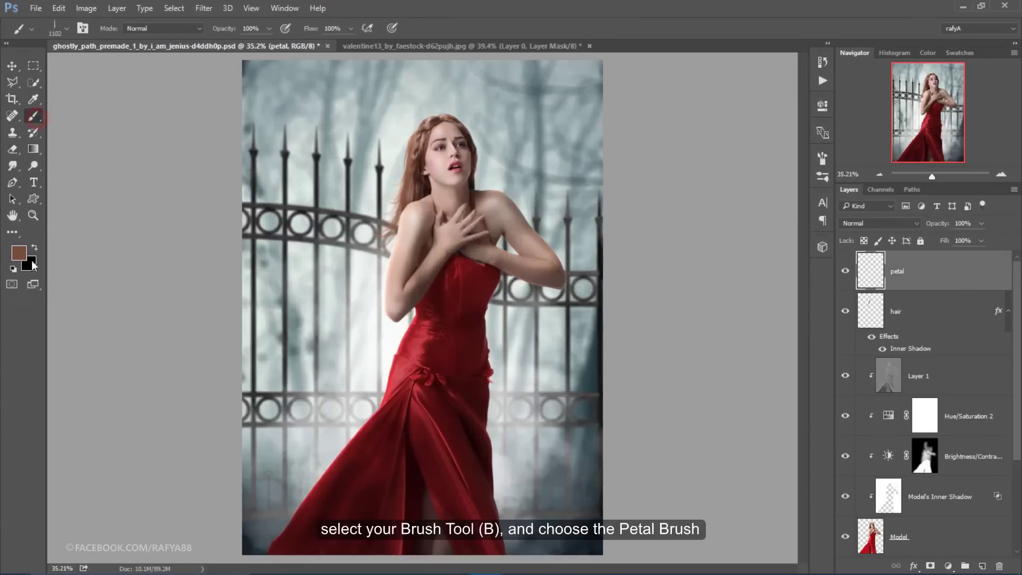
right_click(410, 205)
left_click_drag(615, 397, 615, 421)
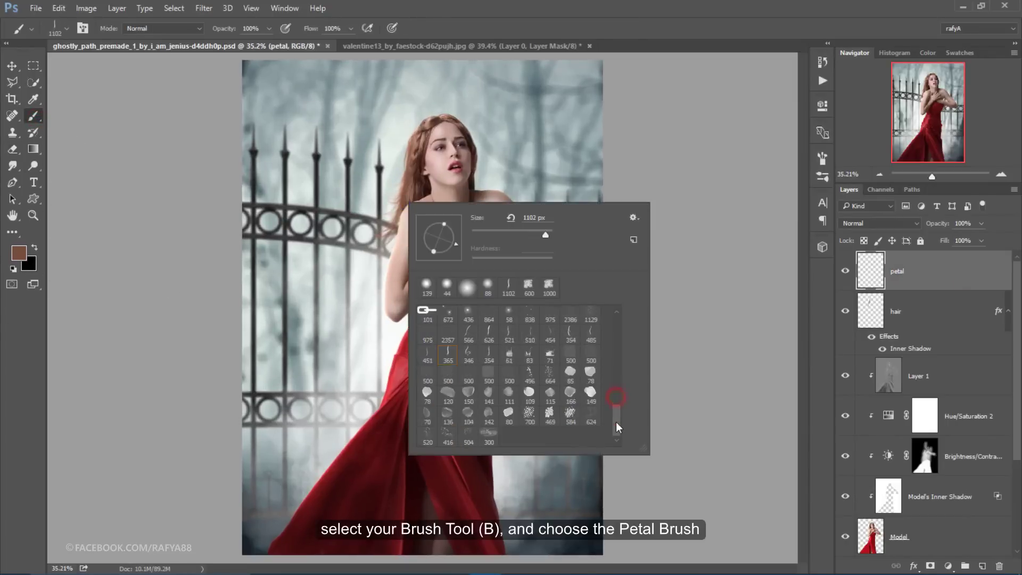
left_click(590, 395)
left_click(19, 252)
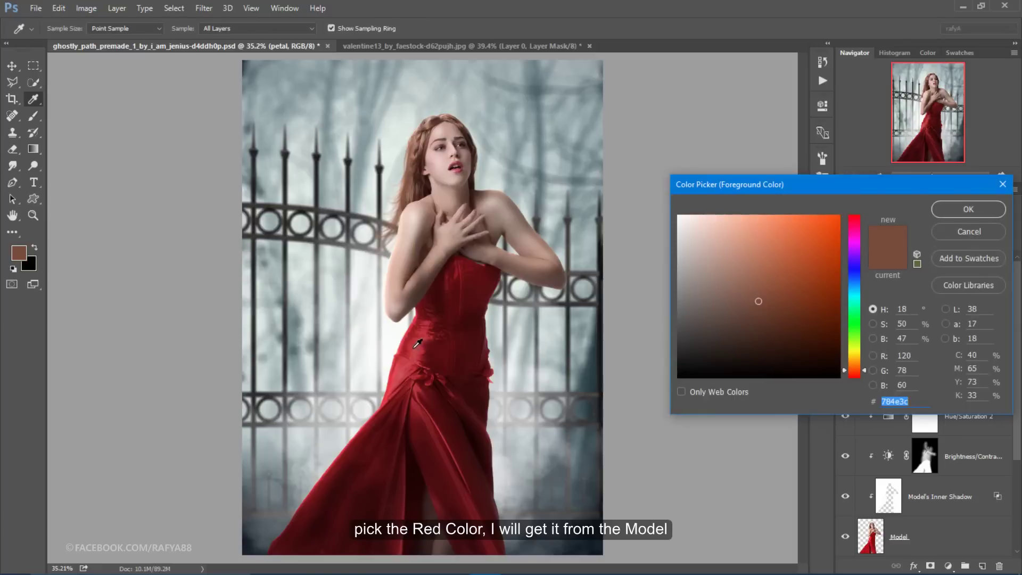
left_click(401, 373)
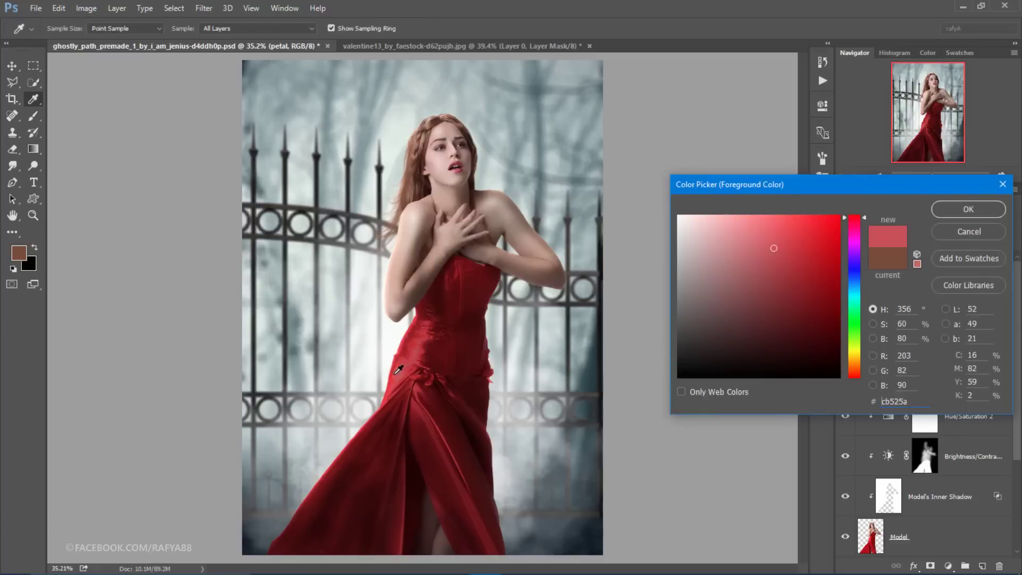
left_click(394, 375)
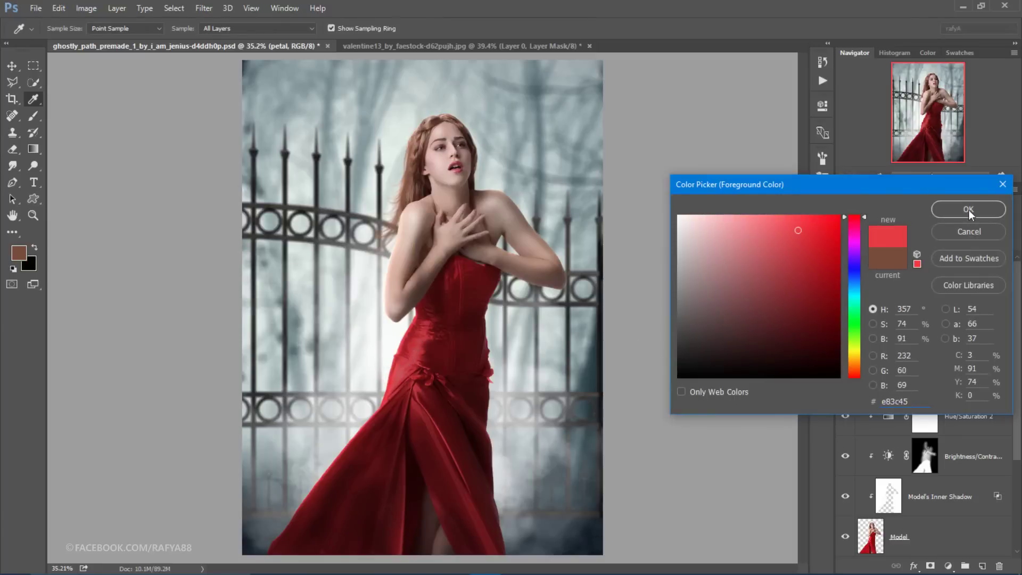
left_click(968, 210)
Paint red petals beside the gate, lower left and left of the dress, using 80 and 88 px brushes
key("b")
left_click(315, 339)
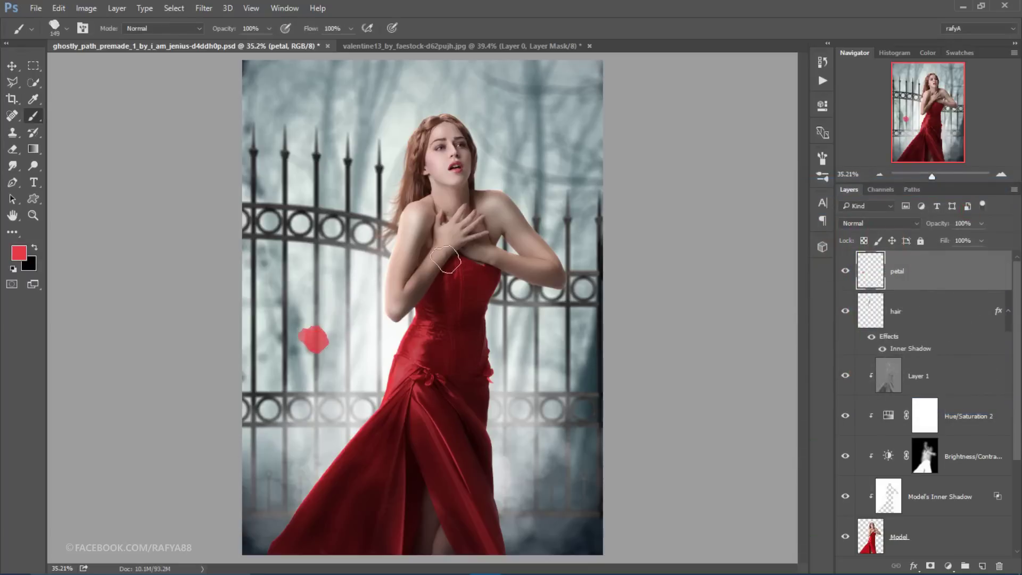
scroll(424, 305, "down", 1)
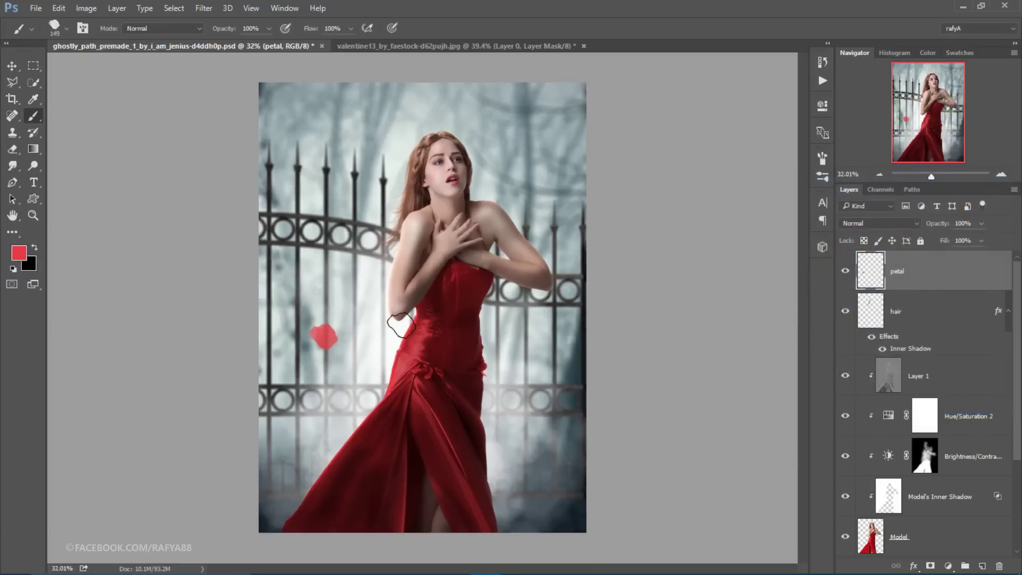
right_click(417, 310)
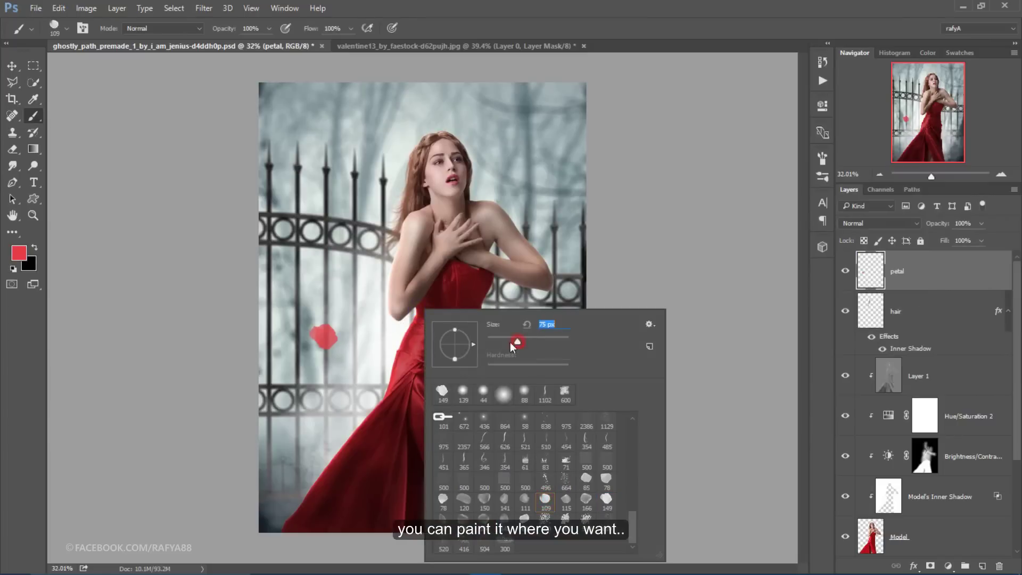
left_click(337, 377)
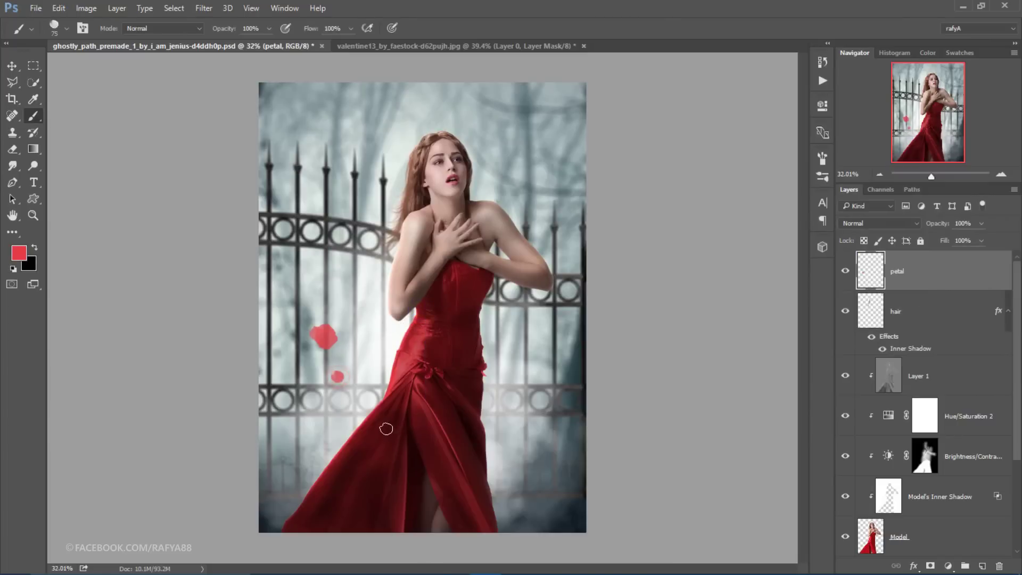
right_click(461, 348)
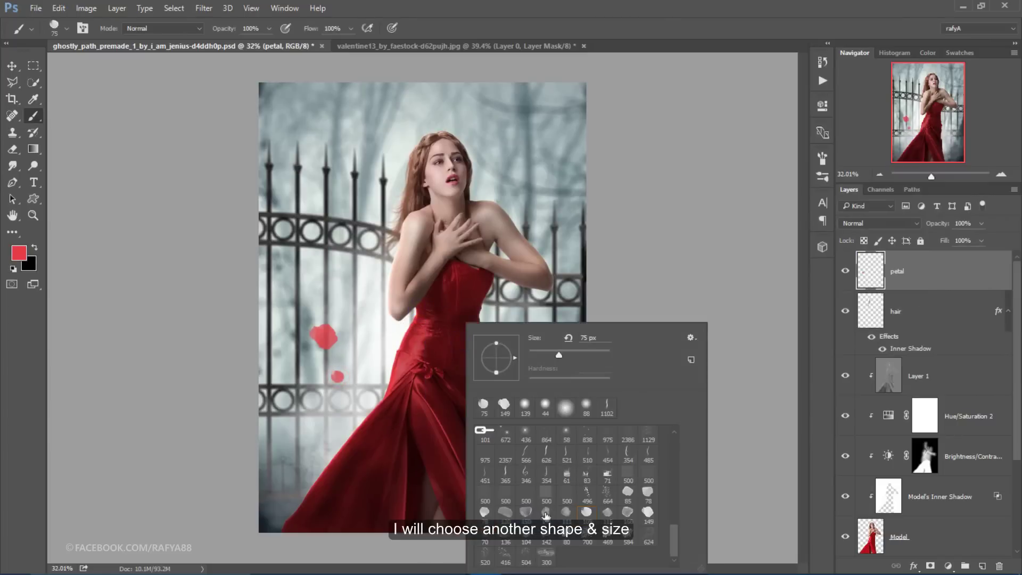
left_click(526, 512)
left_click(303, 461)
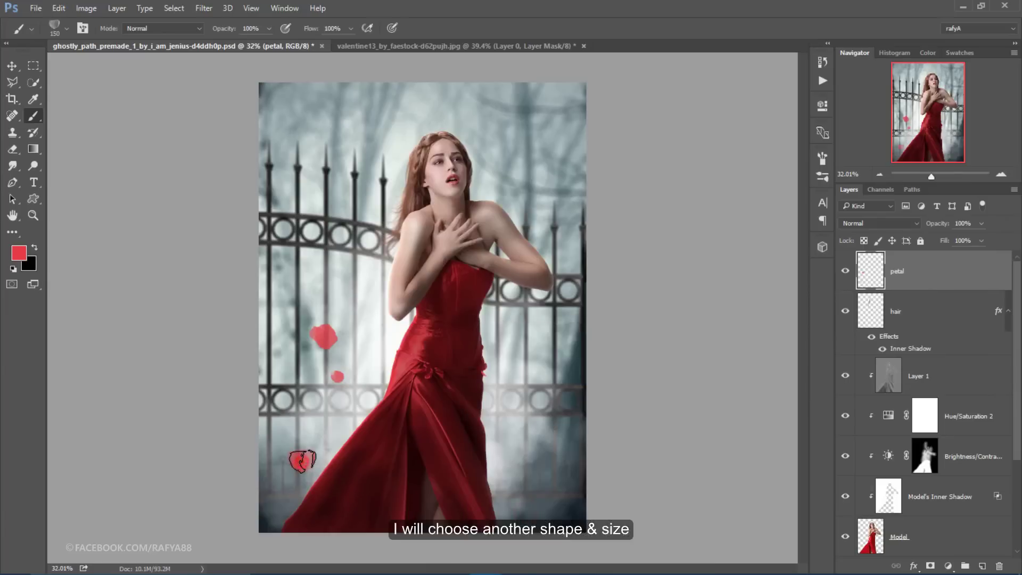
right_click(525, 388)
left_click(525, 427)
left_click(365, 331)
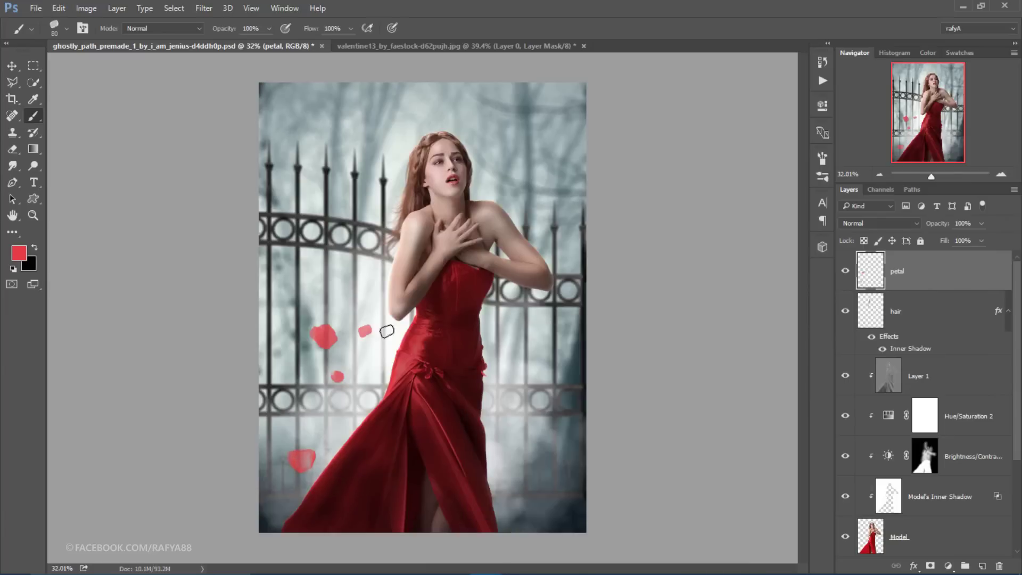
left_click(307, 286)
right_click(372, 286)
left_click(392, 499)
Scatter more petals across the top and upper right, with larger and 70 px petal brushes
right_click(395, 174)
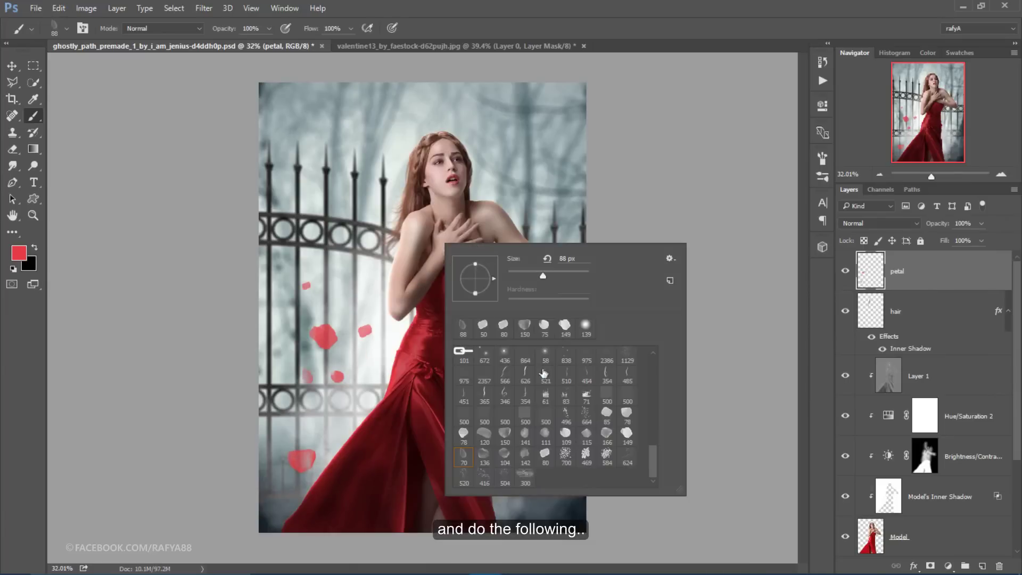
left_click(524, 437)
left_click(535, 181)
left_click(359, 160)
right_click(362, 159)
left_click(310, 149)
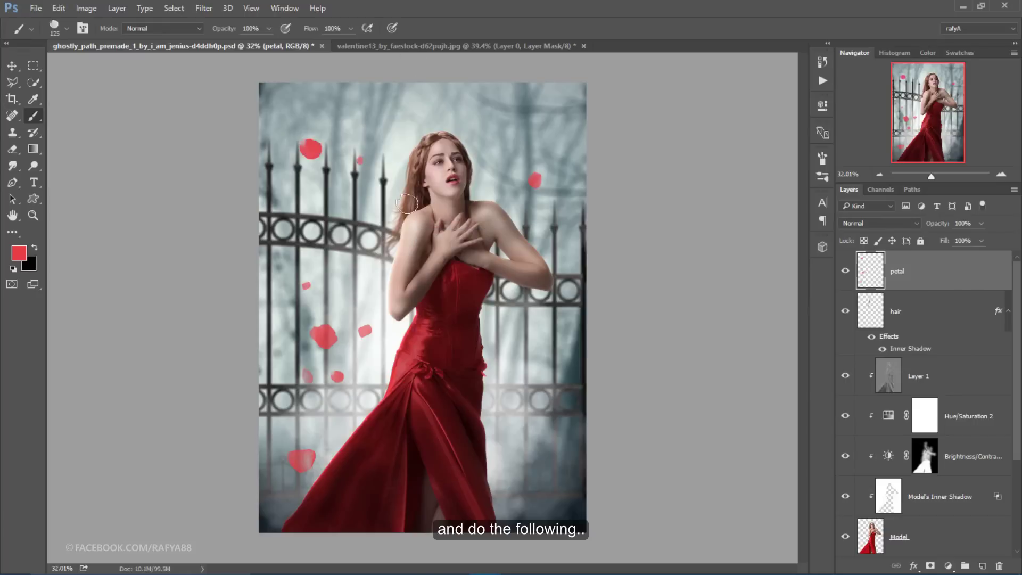
right_click(511, 139)
left_click(549, 363)
left_click(487, 111)
left_click(507, 99)
right_click(523, 166)
left_click(666, 377)
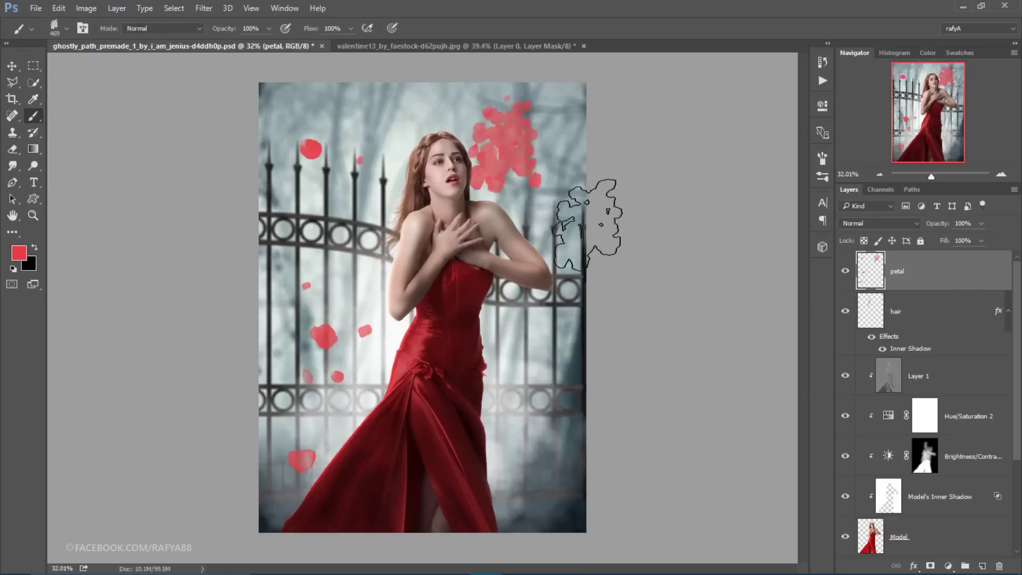
Add final petals around the model using the 61 px and 120 px petal brushes
right_click(516, 181)
left_click(703, 369)
left_click(526, 142)
scroll(422, 309, "down", 1)
right_click(516, 330)
left_click(561, 512)
left_click(501, 414)
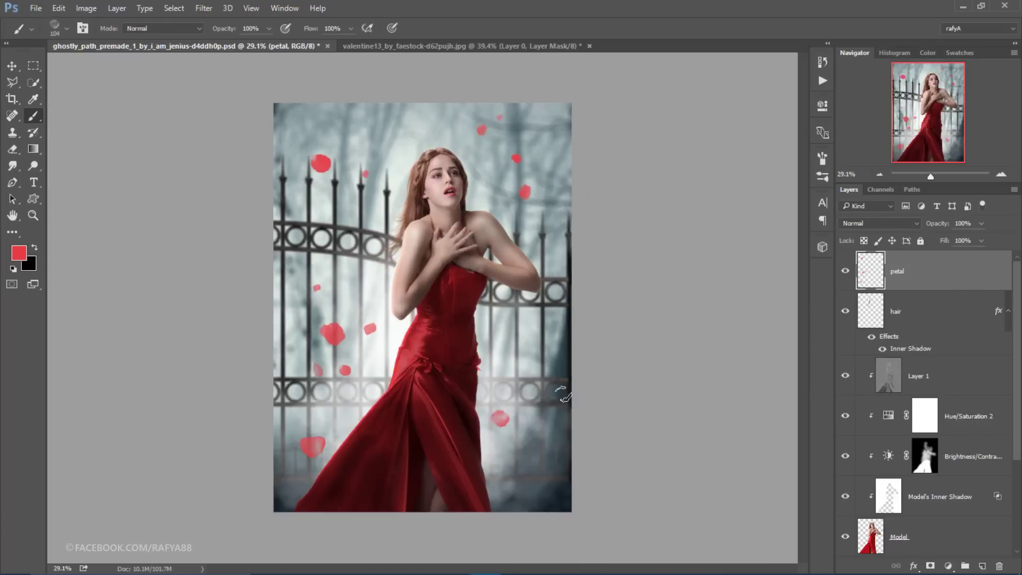
right_click(544, 346)
left_click(488, 398)
right_click(543, 352)
key("Escape")
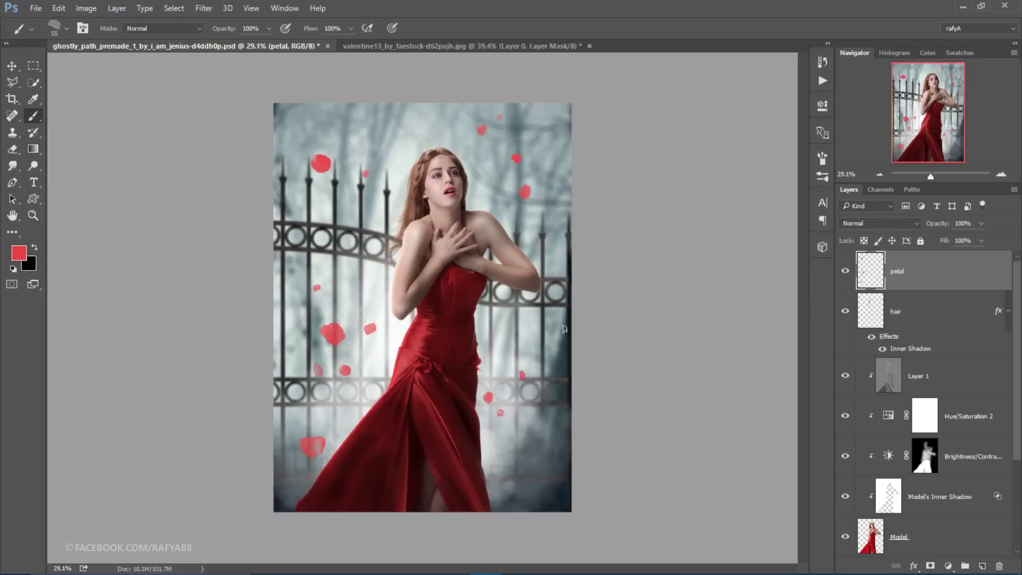
scroll(422, 307, "up", 1)
Switch to the Burn tool and set its brush size to 102 px
left_click(38, 166)
right_click(40, 167)
left_click(59, 179)
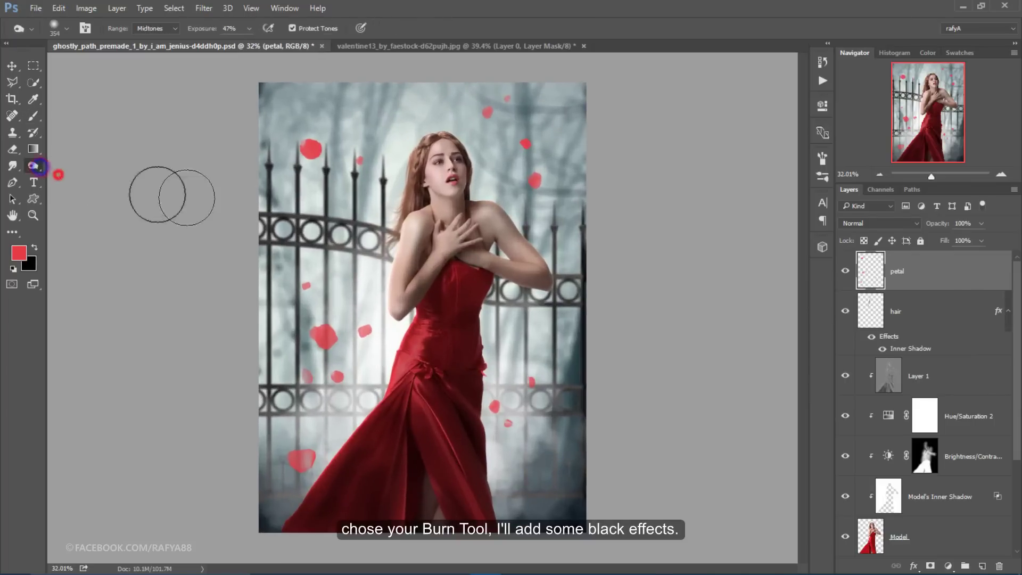
right_click(367, 178)
left_click_drag(464, 215, 479, 215)
key("Return")
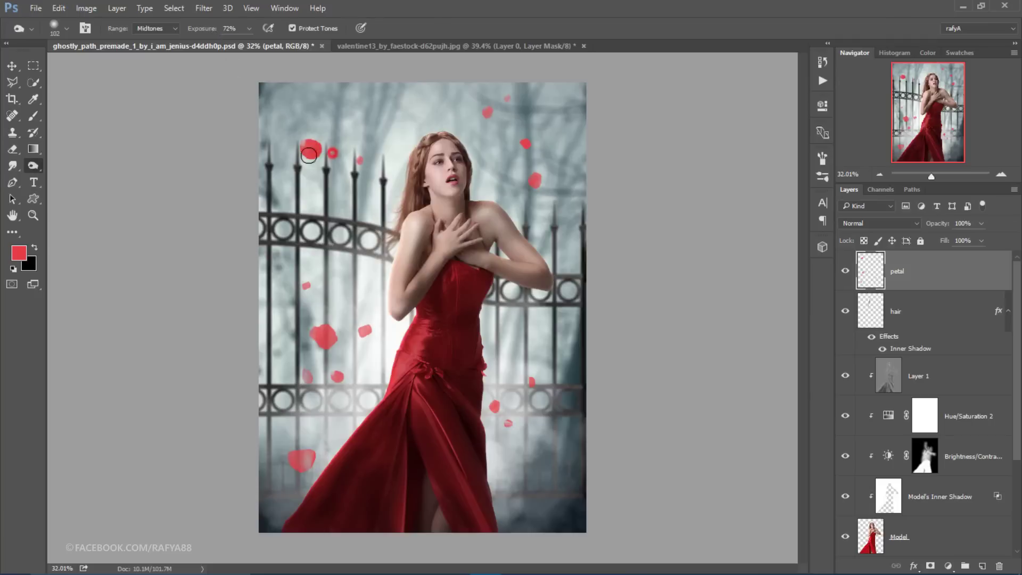
Burn over the petals at the top left, beside the dress, lower left and upper right
left_click_drag(309, 154, 361, 164)
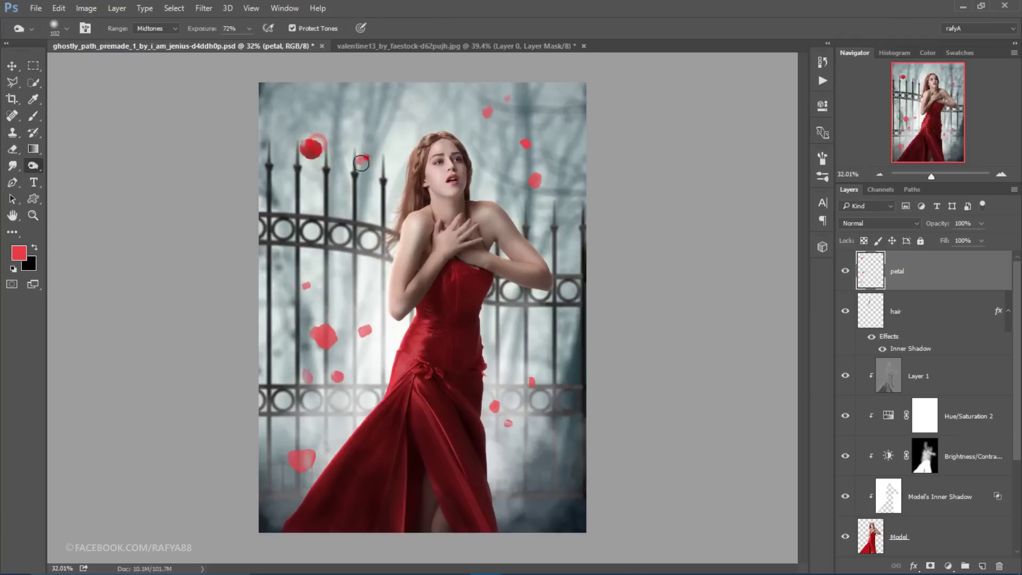
mouse_move(325, 330)
left_mouse_down()
mouse_move(331, 319)
mouse_move(326, 334)
mouse_move(373, 330)
left_mouse_up()
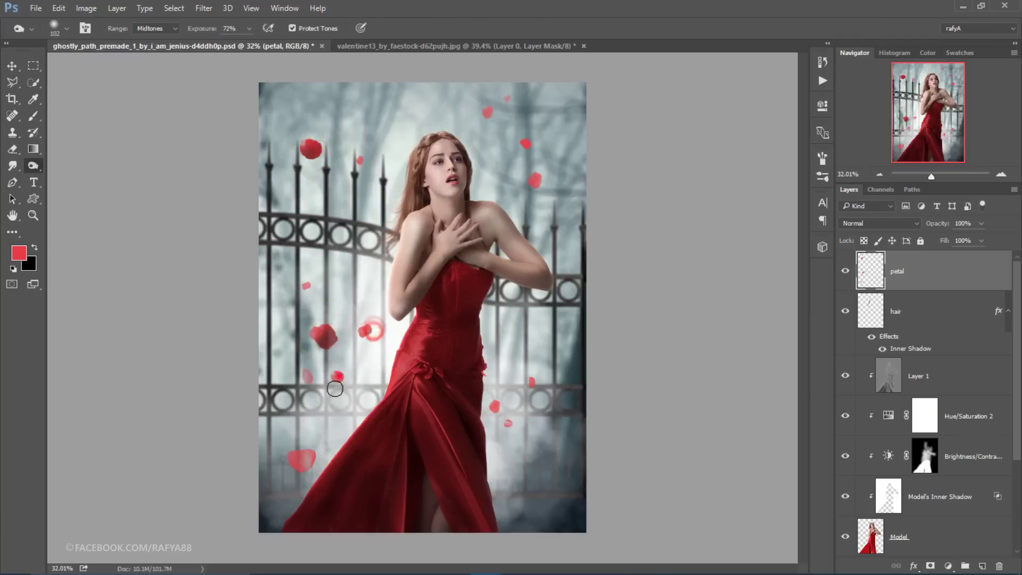
mouse_move(335, 389)
left_mouse_down()
mouse_move(340, 376)
mouse_move(311, 375)
left_mouse_up()
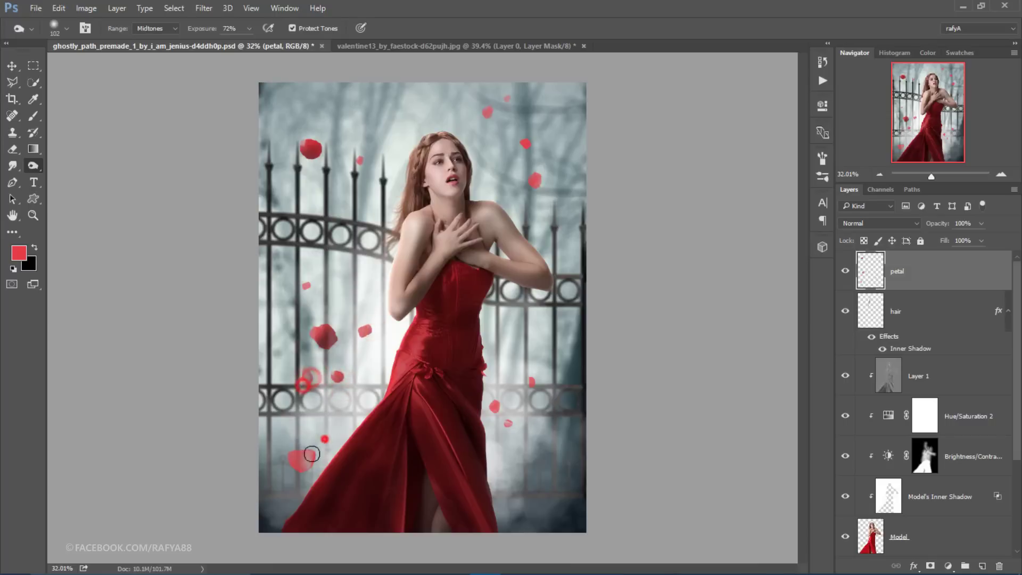
mouse_move(312, 453)
left_mouse_down()
mouse_move(293, 461)
mouse_move(309, 458)
left_mouse_up()
mouse_move(503, 396)
left_mouse_down()
mouse_move(495, 411)
mouse_move(506, 399)
left_mouse_up()
left_click_drag(536, 178, 534, 192)
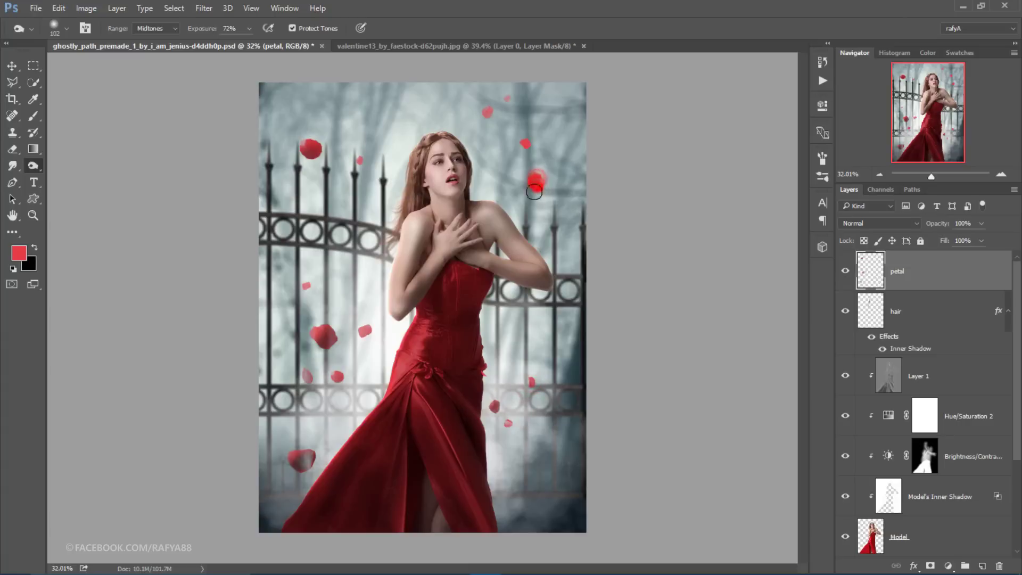
left_click_drag(529, 134, 526, 144)
mouse_move(487, 111)
left_mouse_down()
mouse_move(498, 112)
mouse_move(490, 113)
left_mouse_up()
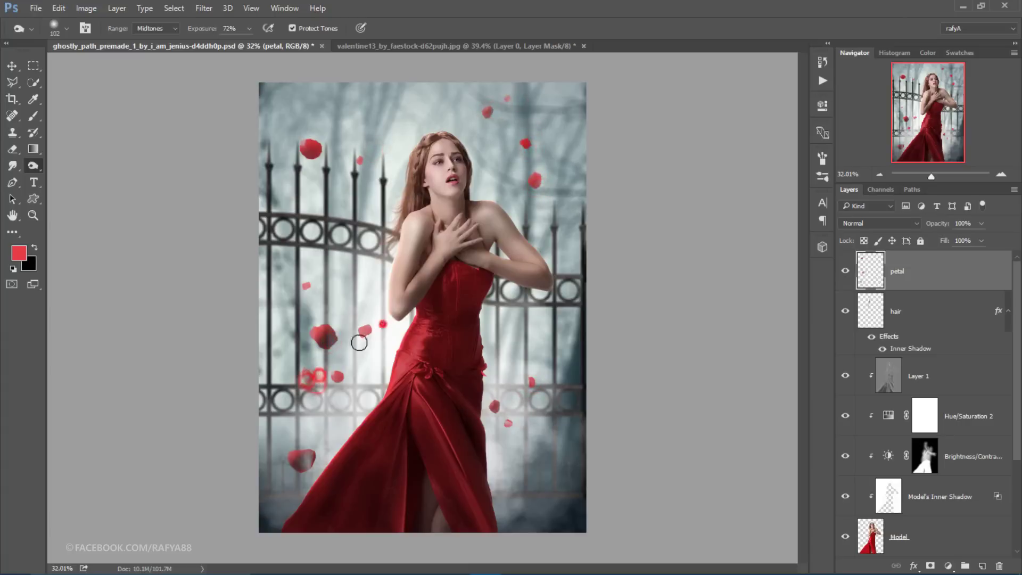
left_click_drag(373, 329, 340, 347)
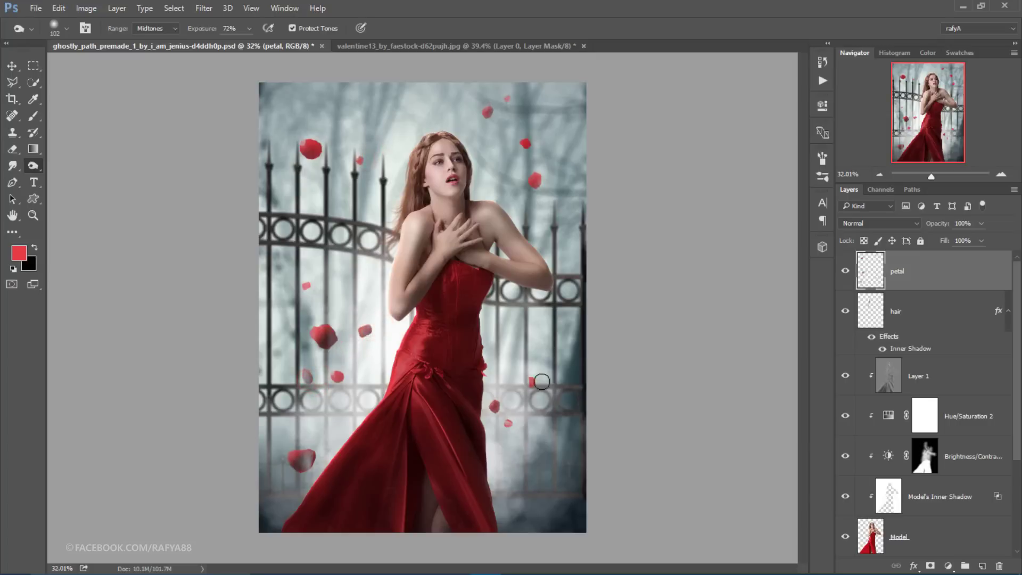
left_click_drag(511, 423, 495, 408)
Apply Motion Blur with angle 74° and distance 46 pixels to the petal layer
key("ctrl+minus")
key("ctrl+plus")
key("v")
left_click(205, 8)
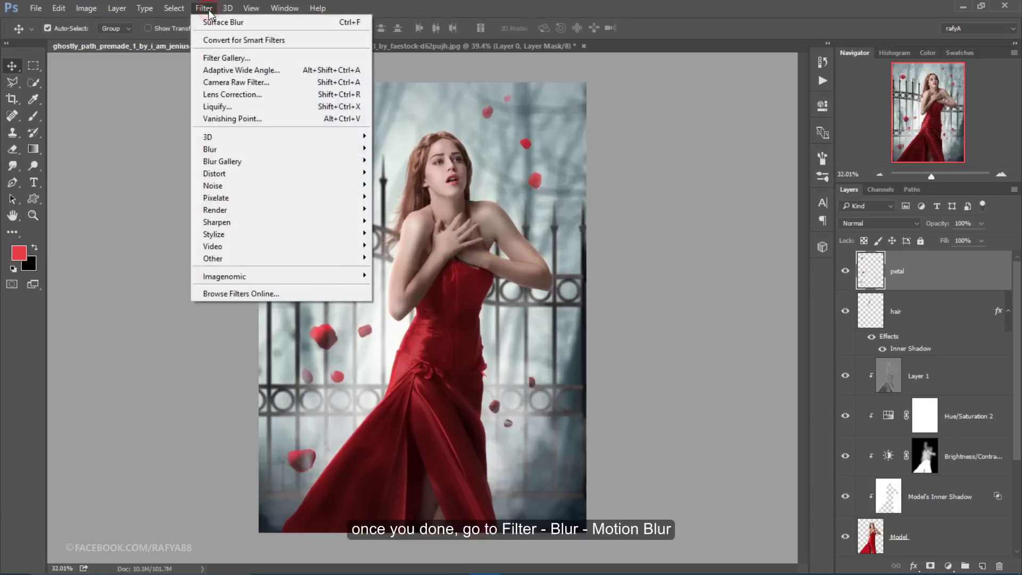
mouse_move(279, 149)
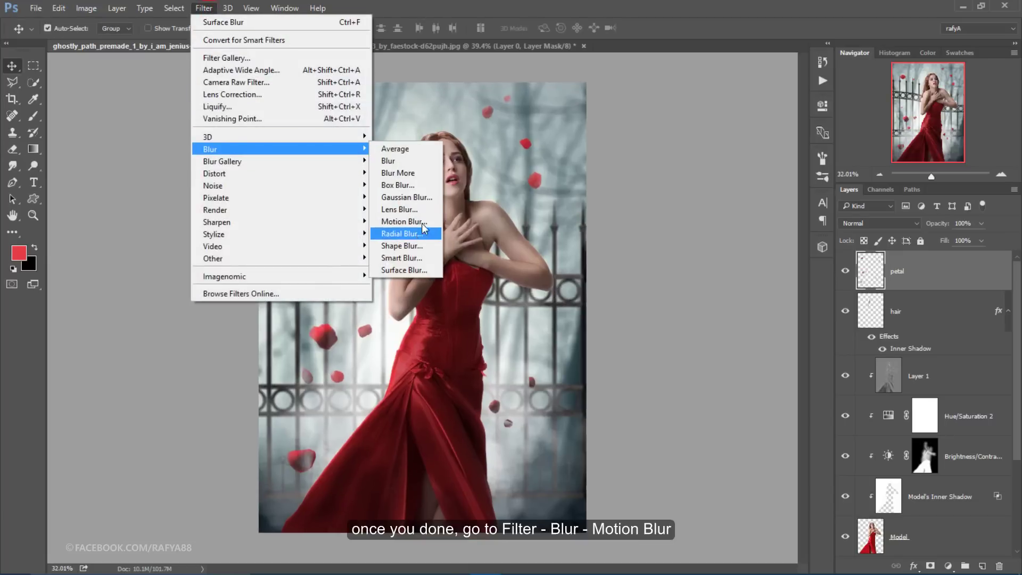
left_click(420, 221)
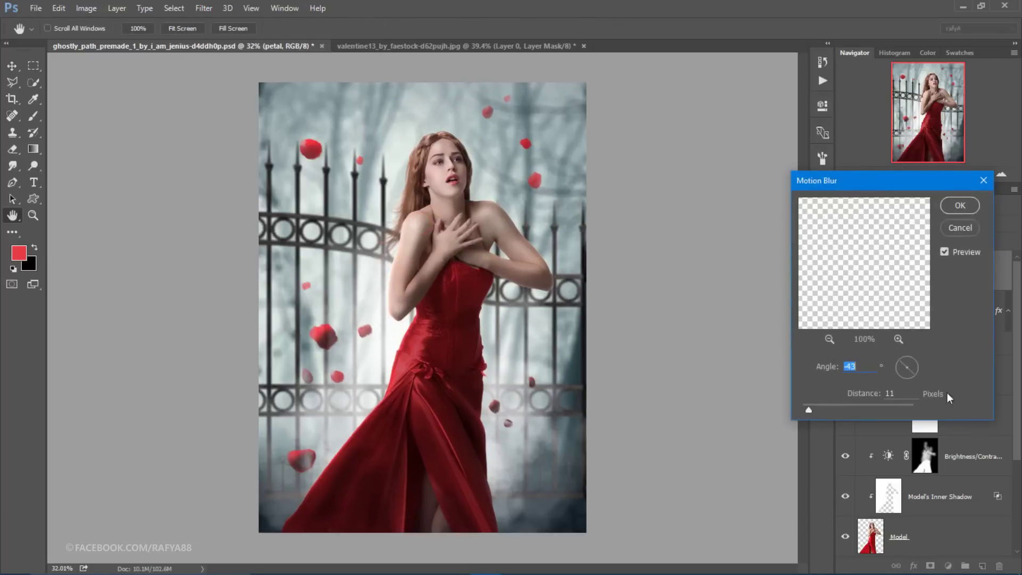
left_click(908, 365)
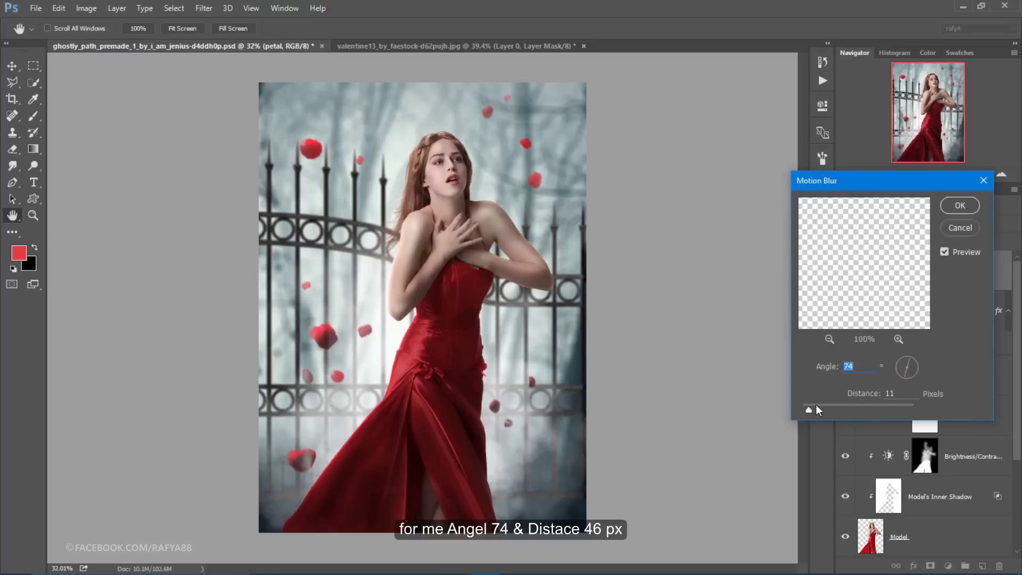
left_click_drag(815, 406, 826, 406)
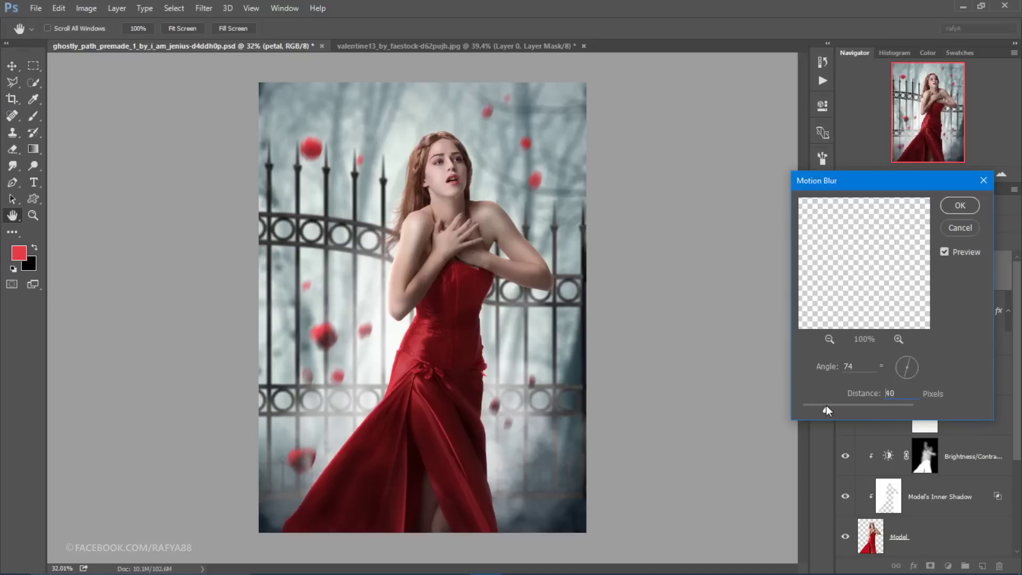
left_click_drag(826, 405, 830, 406)
left_click(960, 205)
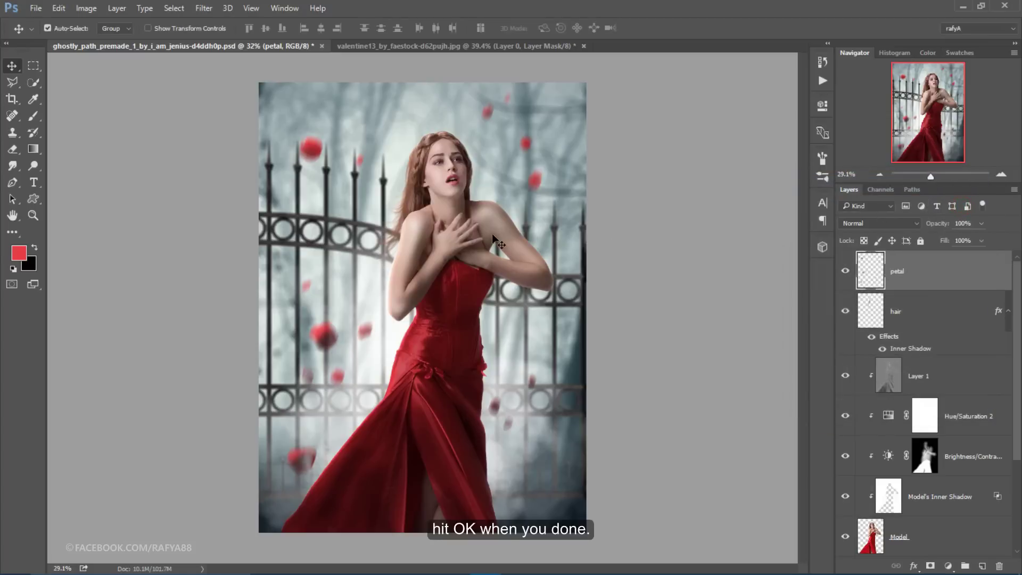
Select the Model layer and add a new empty layer above it
scroll(493, 238, "down", 2)
scroll(493, 233, "down", 2)
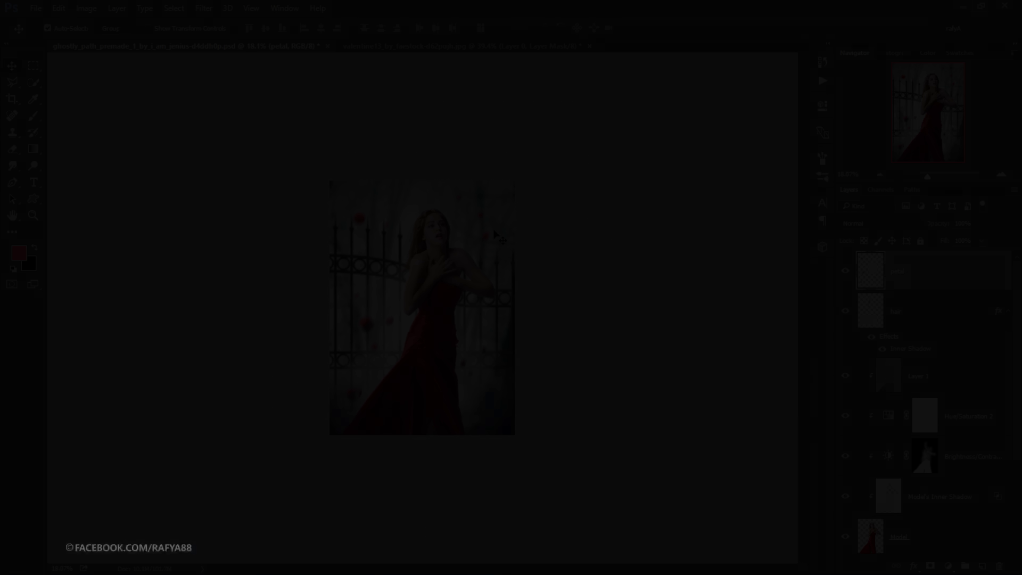
scroll(904, 516, "down", 1)
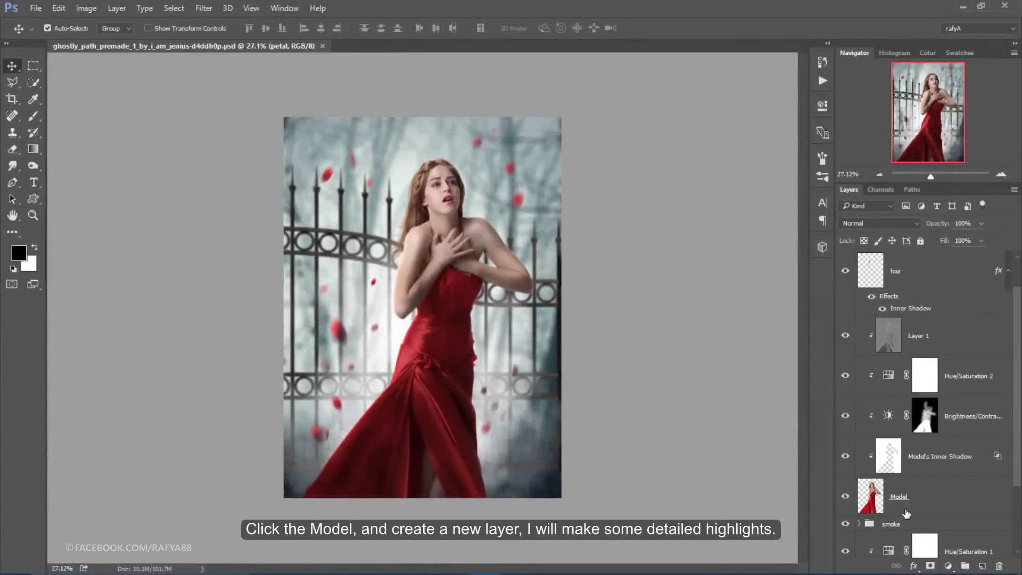
left_click(937, 497)
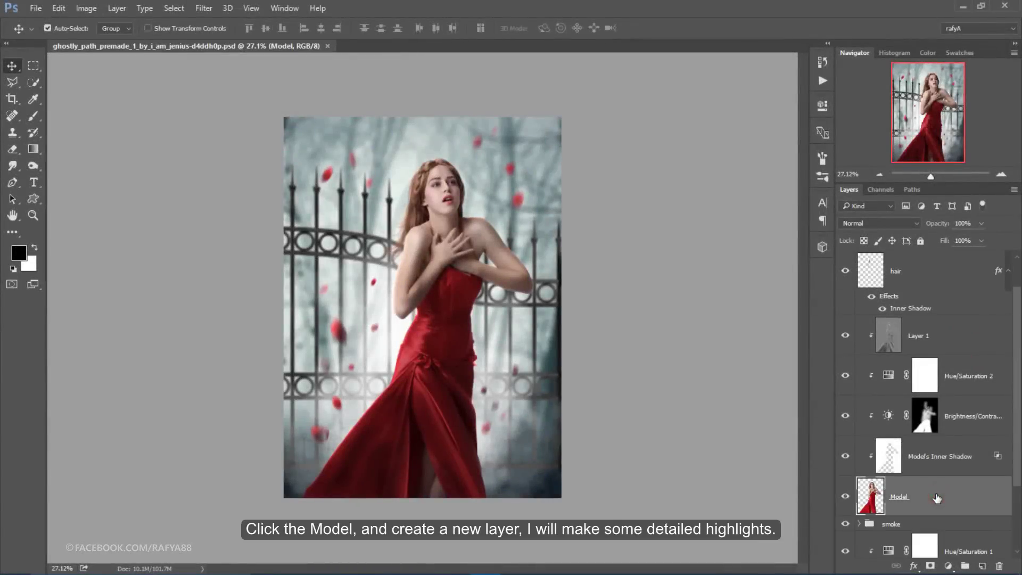
scroll(937, 497, "down", 1)
left_click(981, 565)
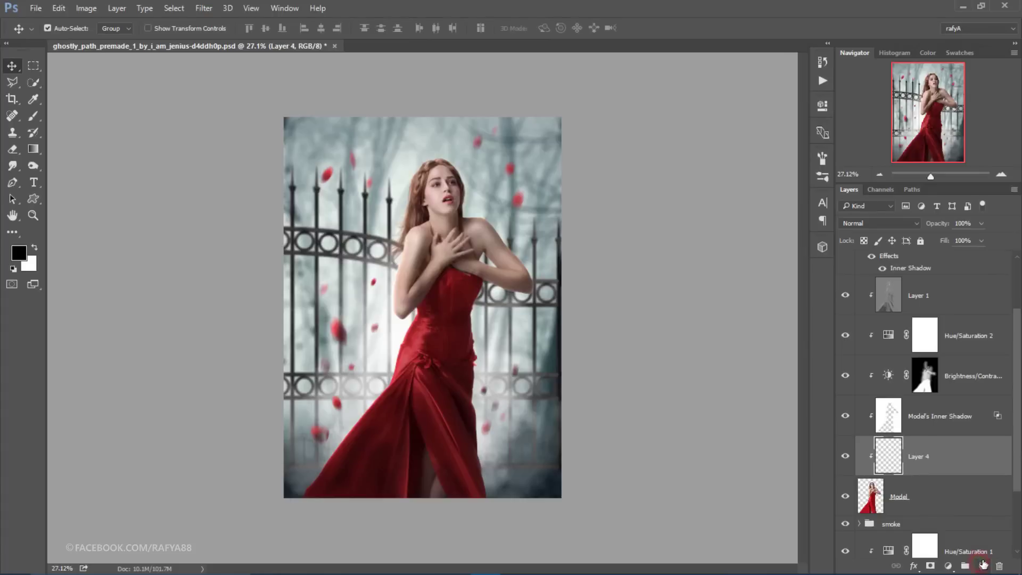
Choose a soft round white brush and enlarge it to 243 px
left_click(32, 116)
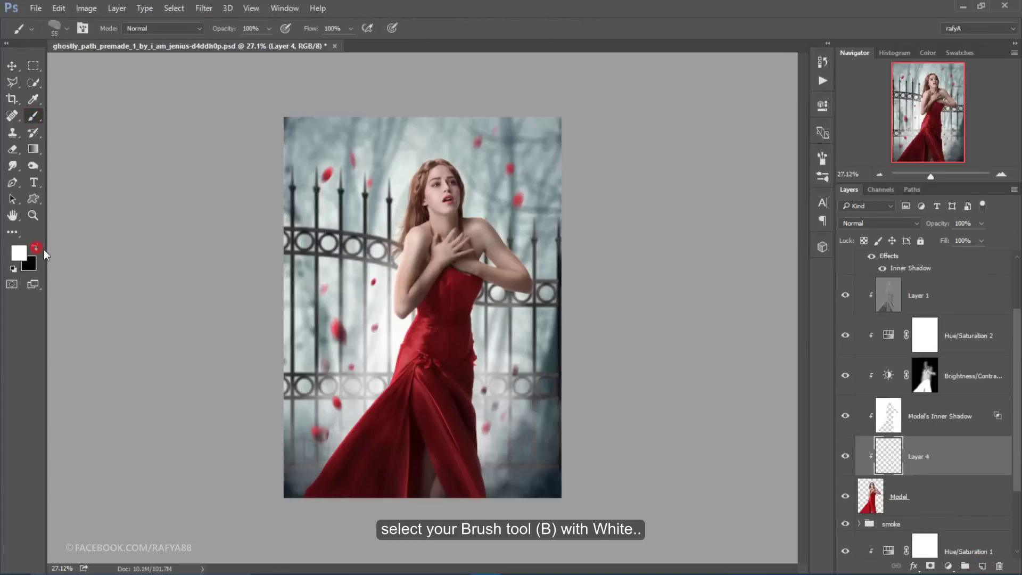
right_click(375, 235)
left_click(400, 318)
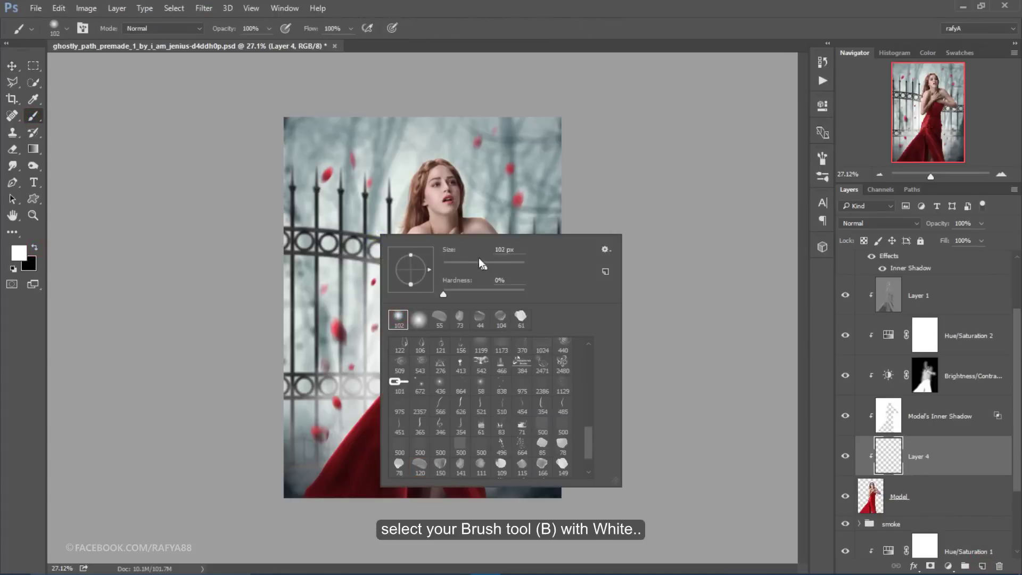
left_click_drag(501, 269, 502, 269)
key("Return")
scroll(452, 383, "up", 2, "alt")
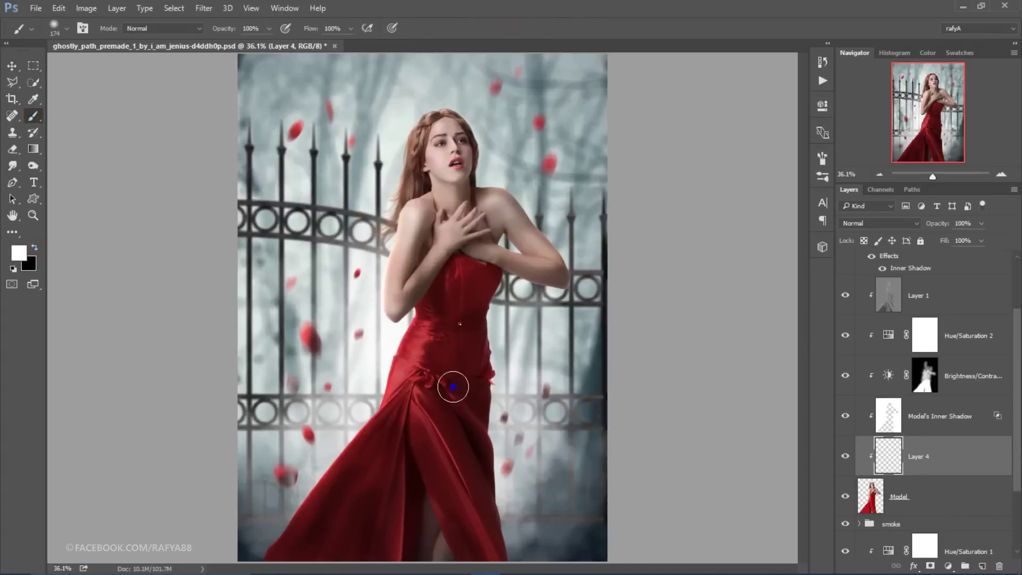
right_click(451, 386)
left_click_drag(577, 355, 585, 354)
key("Return")
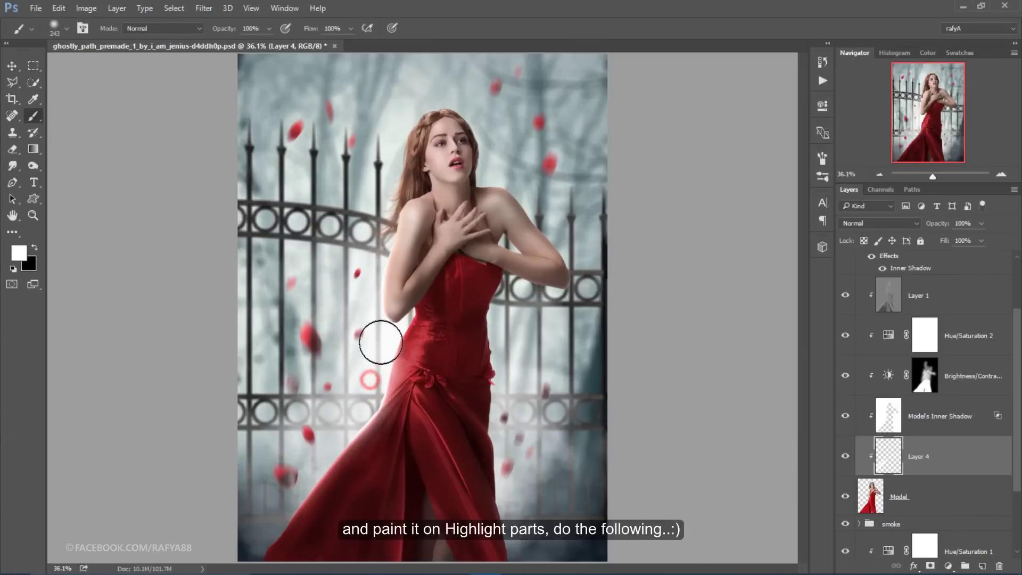
Paint soft white highlights down the dress's right edge, then shrink the brush for finer work
scroll(383, 334, "up", 2, "alt")
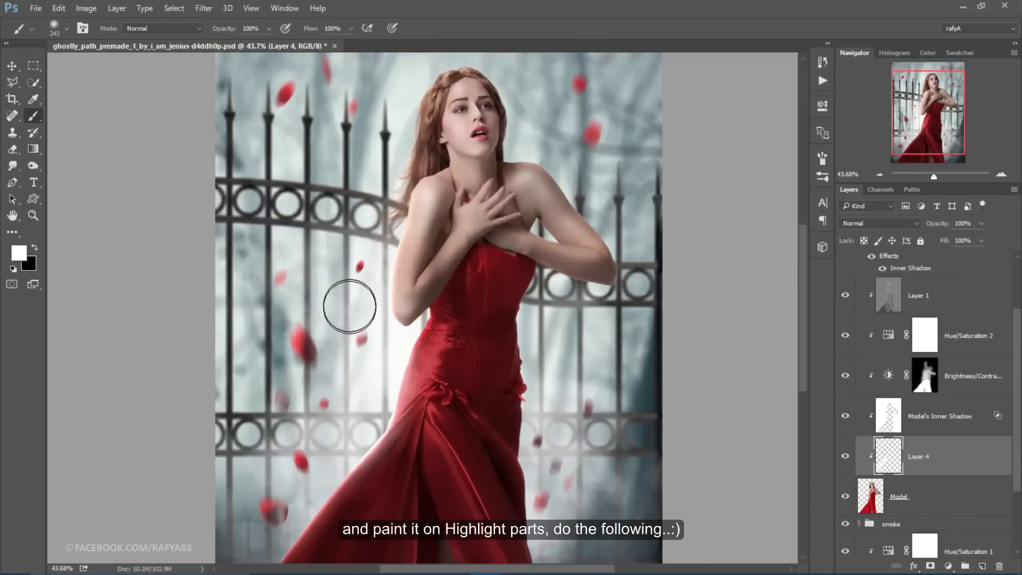
key("bracketleft")
key("bracketleft")
key("bracketleft")
key("bracketleft")
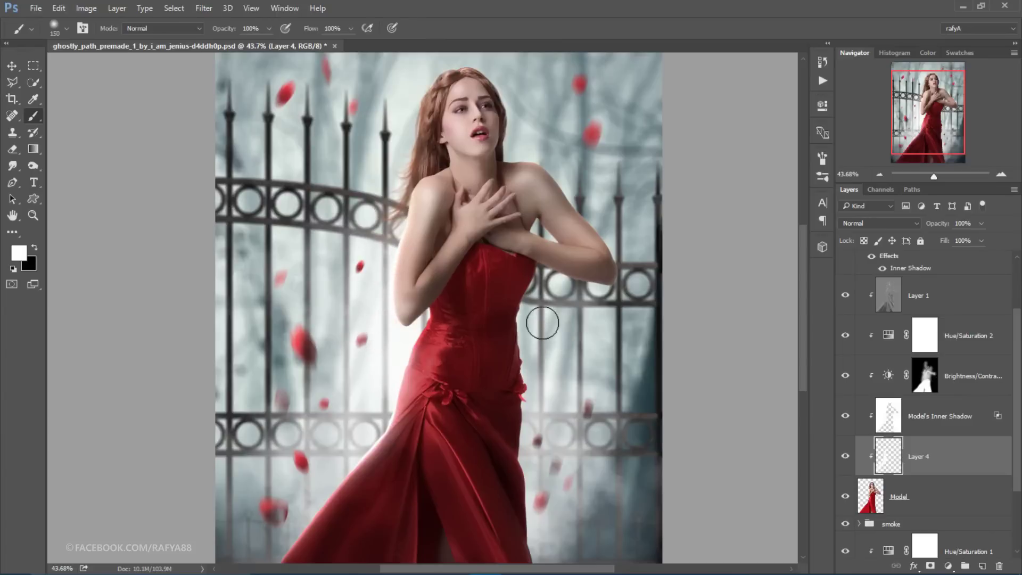
left_click_drag(533, 307, 540, 461)
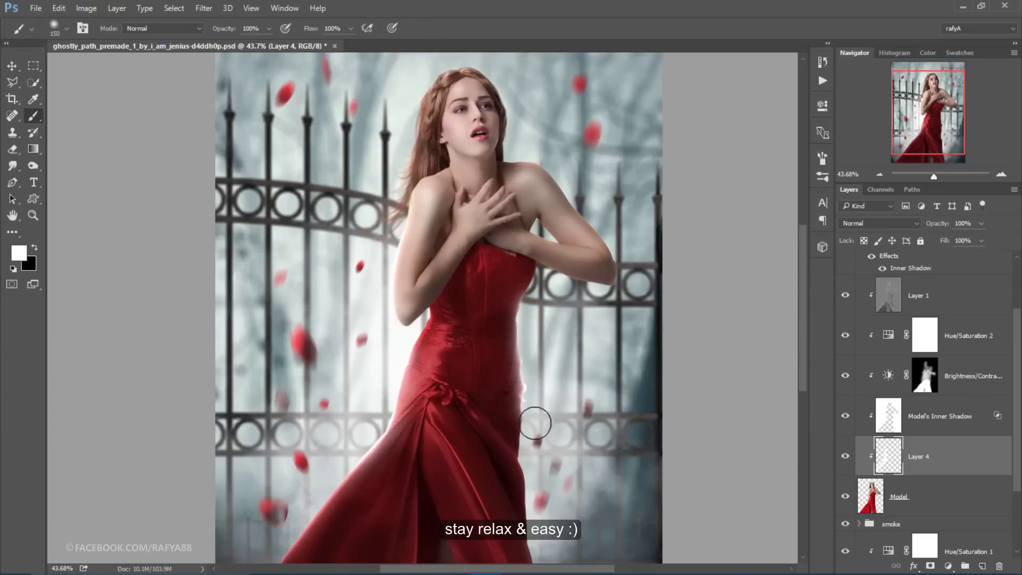
scroll(548, 422, "down", 2)
scroll(557, 347, "down", 3)
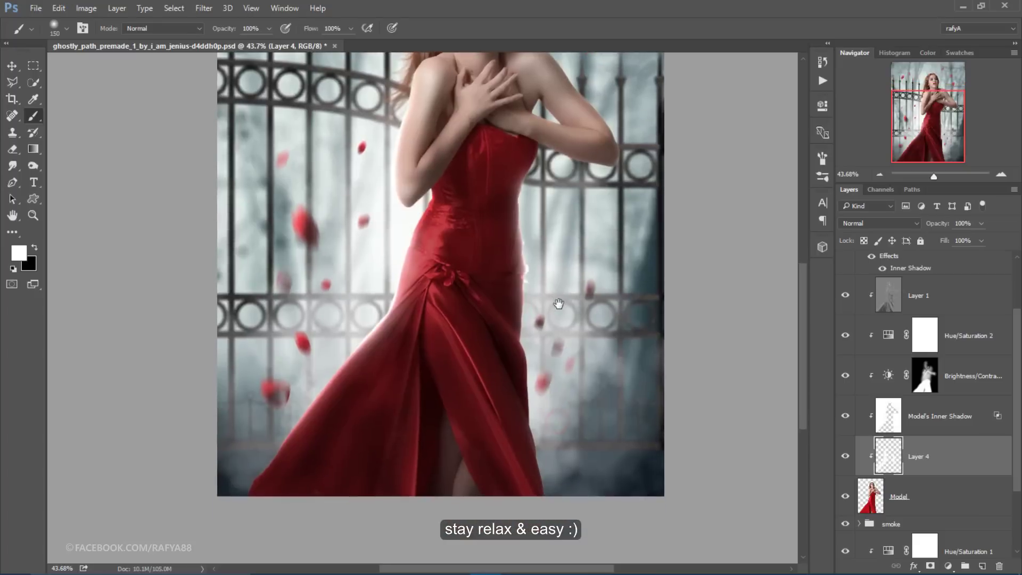
left_click_drag(534, 295, 551, 441)
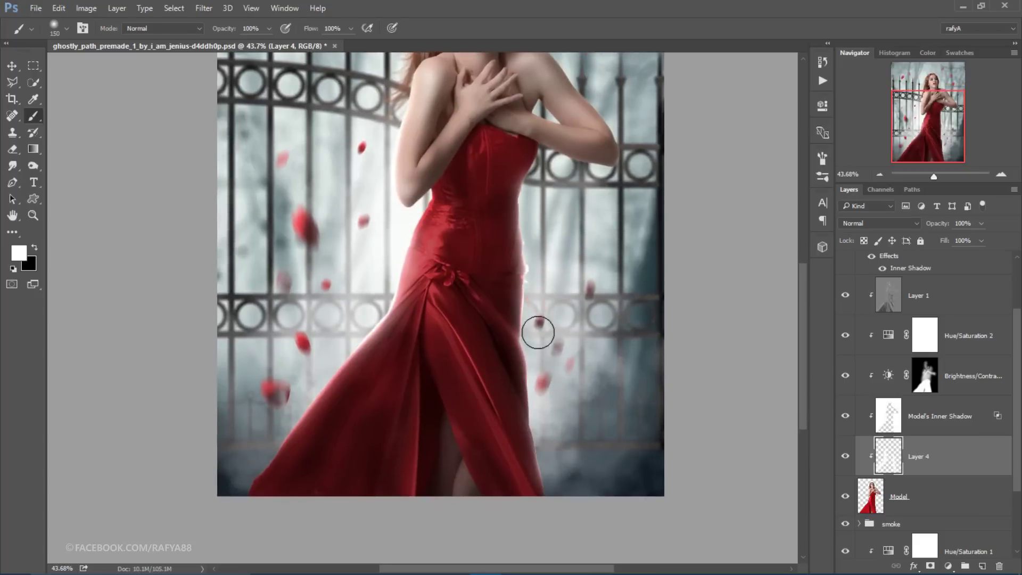
left_click_drag(560, 289, 560, 405)
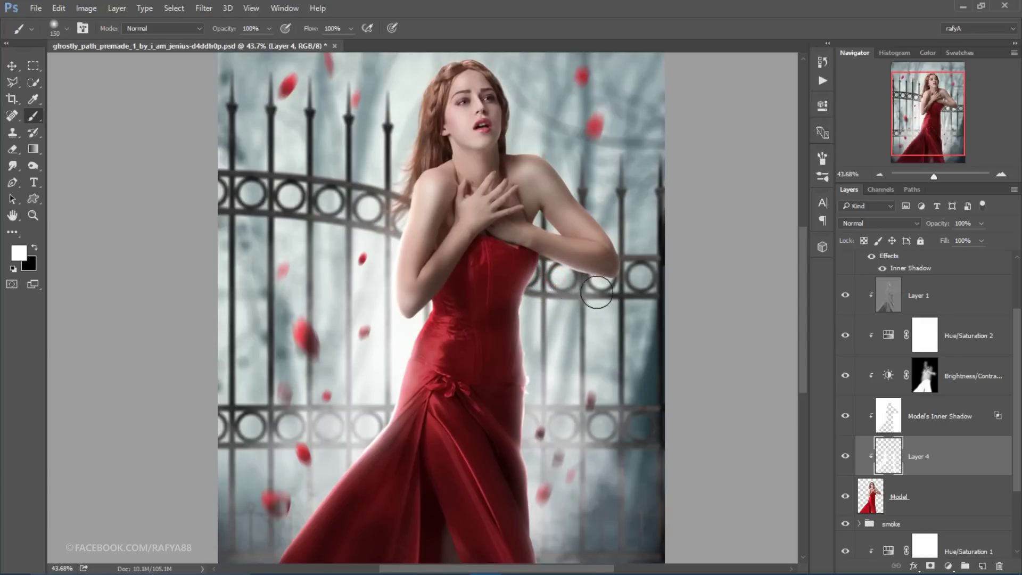
scroll(511, 237, "down", 2)
scroll(511, 234, "up", 2)
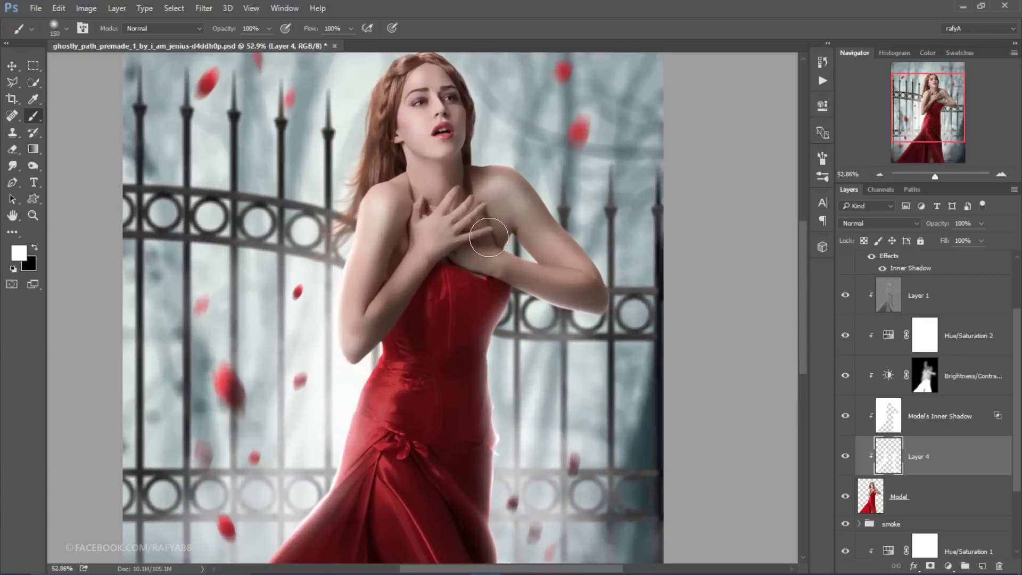
scroll(508, 217, "up", 1)
key("bracketleft")
key("bracketleft")
key("bracketleft")
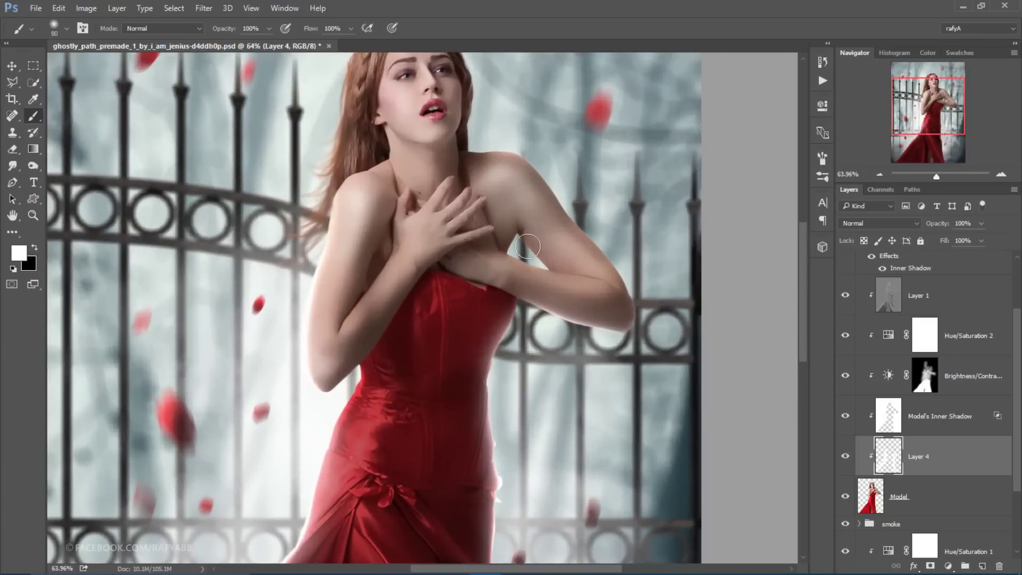
scroll(522, 244, "up", 3)
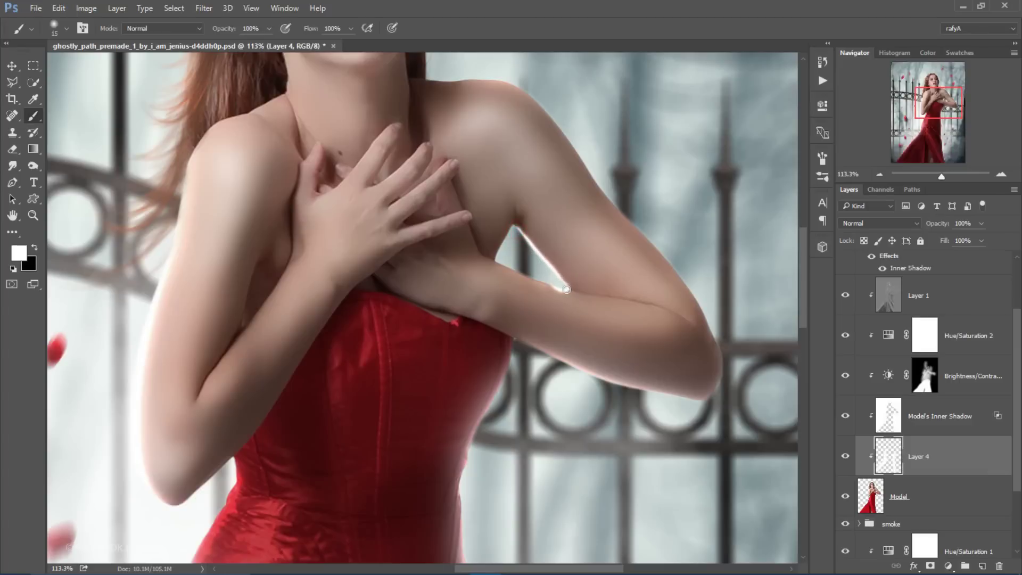
Erase the bright white edge along the inner forearm and arm with a 35%-opacity small eraser
scroll(512, 278, "down", 3)
scroll(512, 278, "up", 2)
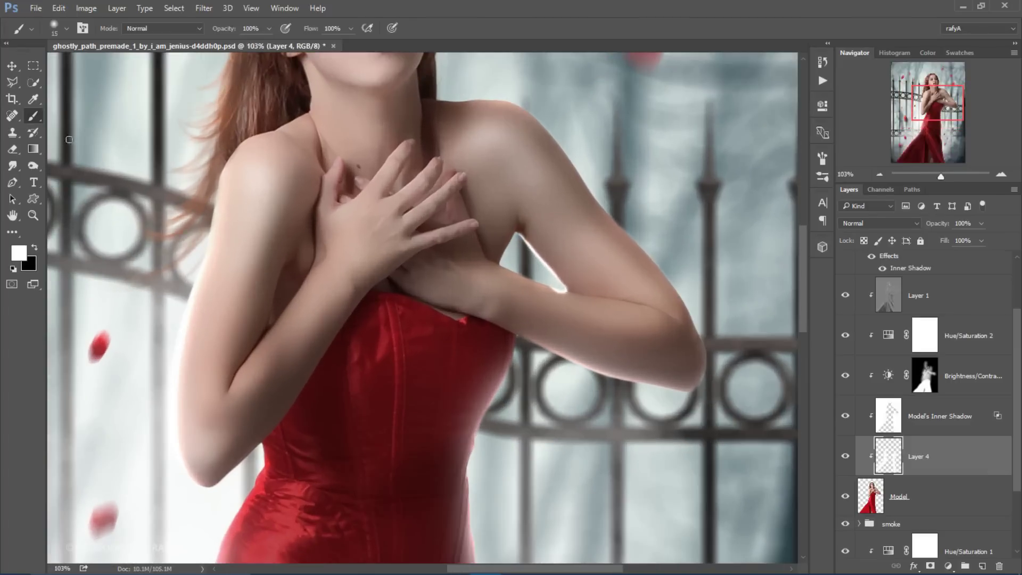
left_click(13, 150)
left_click_drag(182, 29, 176, 29)
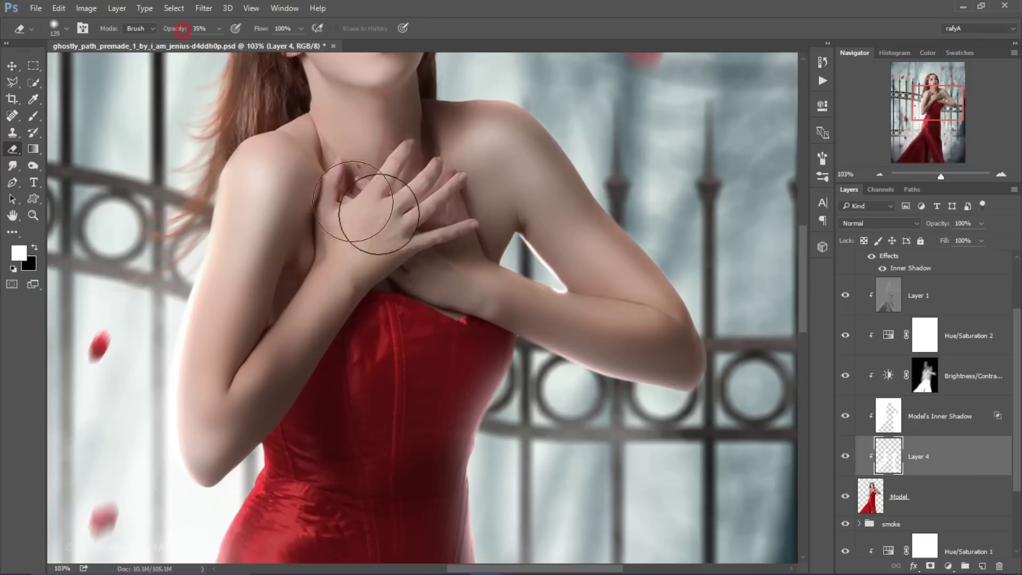
key("bracketleft")
key("bracketleft")
key("bracketleft")
key("bracketleft")
key("bracketleft")
left_click(558, 297)
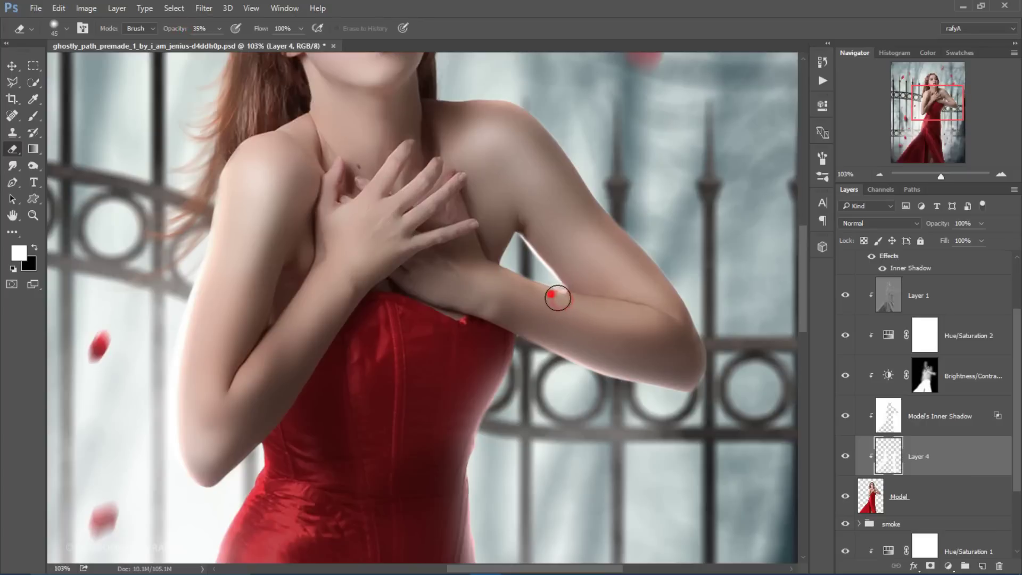
left_click_drag(557, 298, 563, 303)
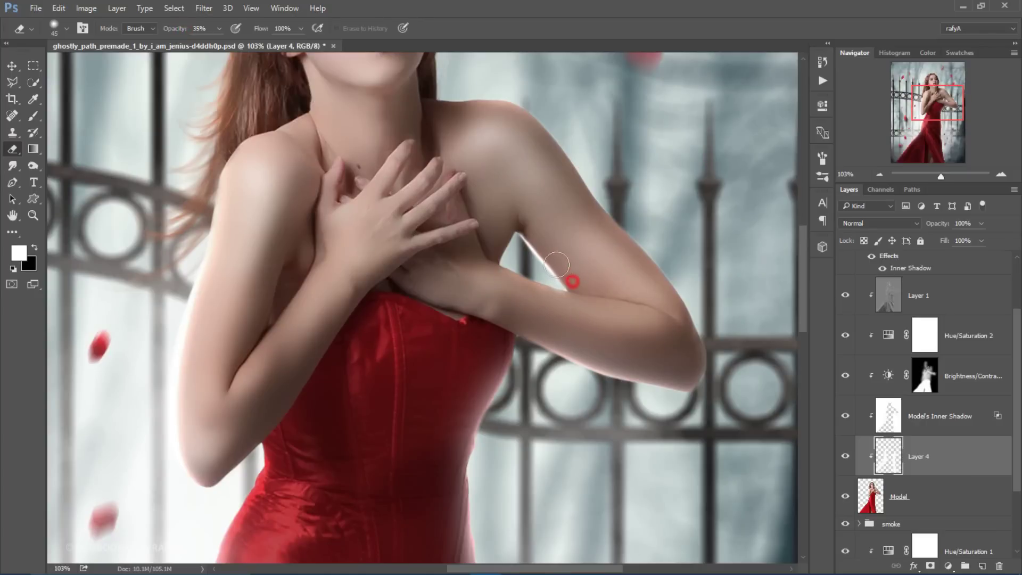
left_click_drag(557, 264, 533, 233)
scroll(507, 183, "down", 3)
scroll(506, 181, "down", 2)
scroll(493, 169, "up", 2)
scroll(493, 169, "up", 1)
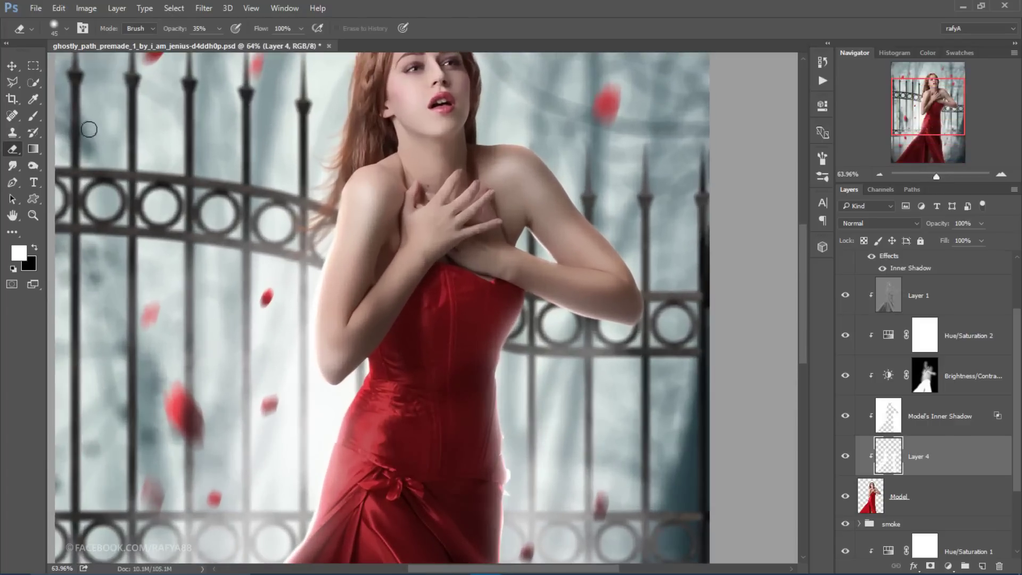
Switch back to the brush, resize it from 90 to 30 to 200, and hide Layer 4 to compare
left_click(33, 117)
scroll(575, 321, "up", 1)
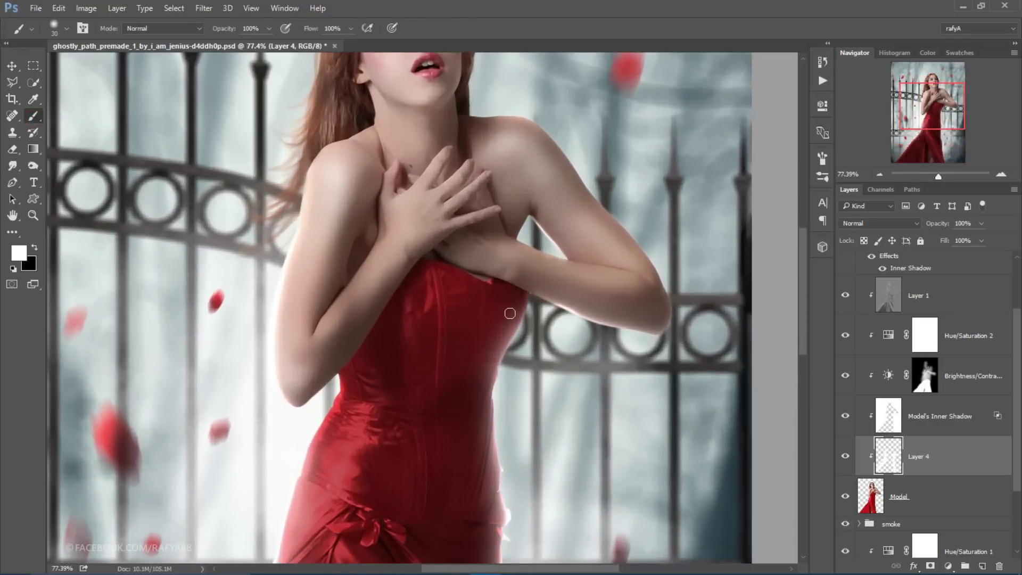
scroll(468, 113, "down", 2)
scroll(467, 114, "down", 3)
key("bracketright")
key("bracketright")
key("bracketright")
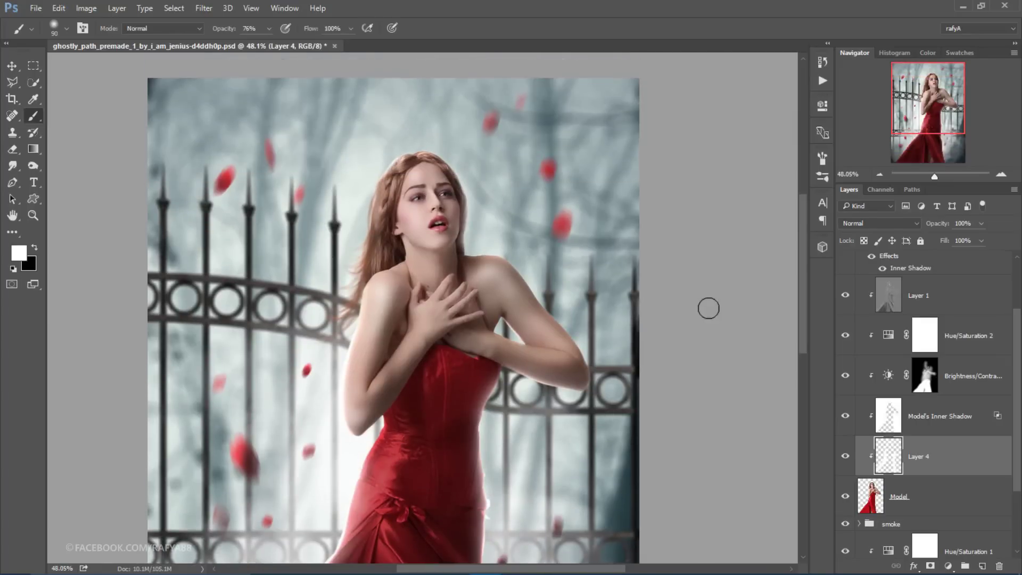
key("bracketleft")
key("bracketleft")
key("bracketleft")
scroll(388, 344, "up", 3)
scroll(413, 342, "up", 2)
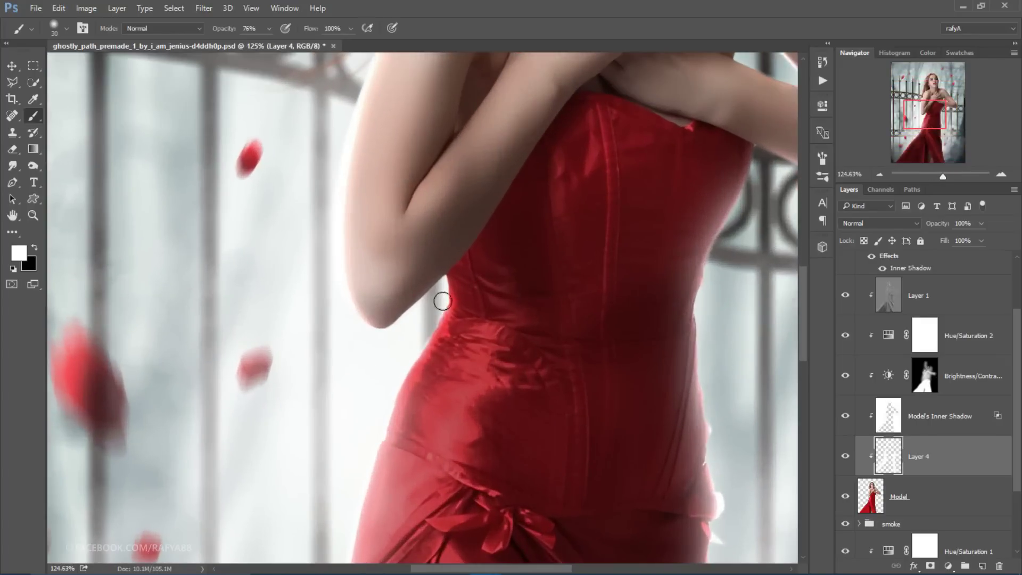
scroll(320, 295, "down", 4)
scroll(517, 182, "up", 1)
key("bracketright")
key("bracketright")
key("bracketright")
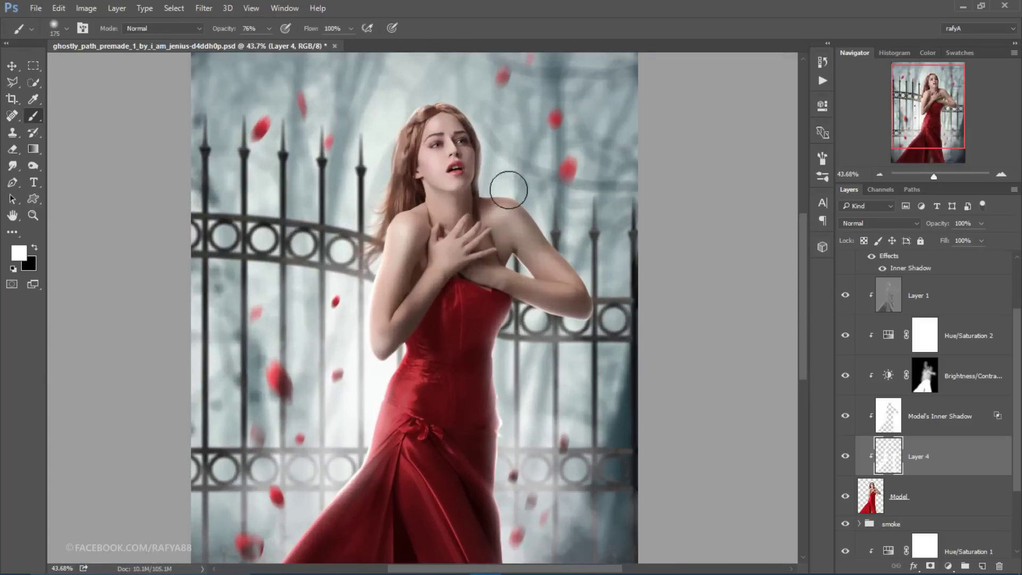
key("bracketright")
key("bracketright")
key("bracketright")
scroll(462, 142, "down", 2)
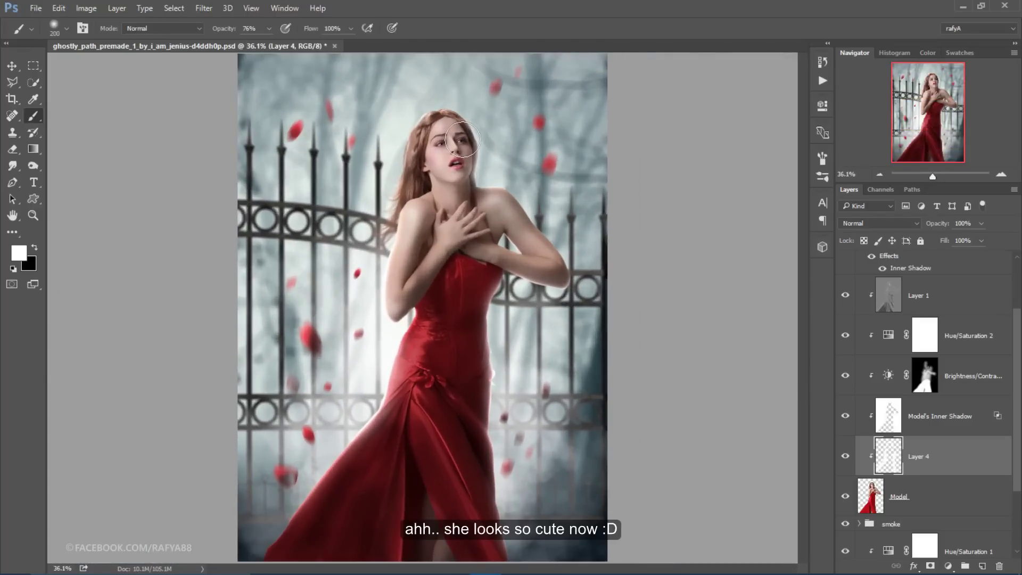
scroll(462, 141, "down", 1)
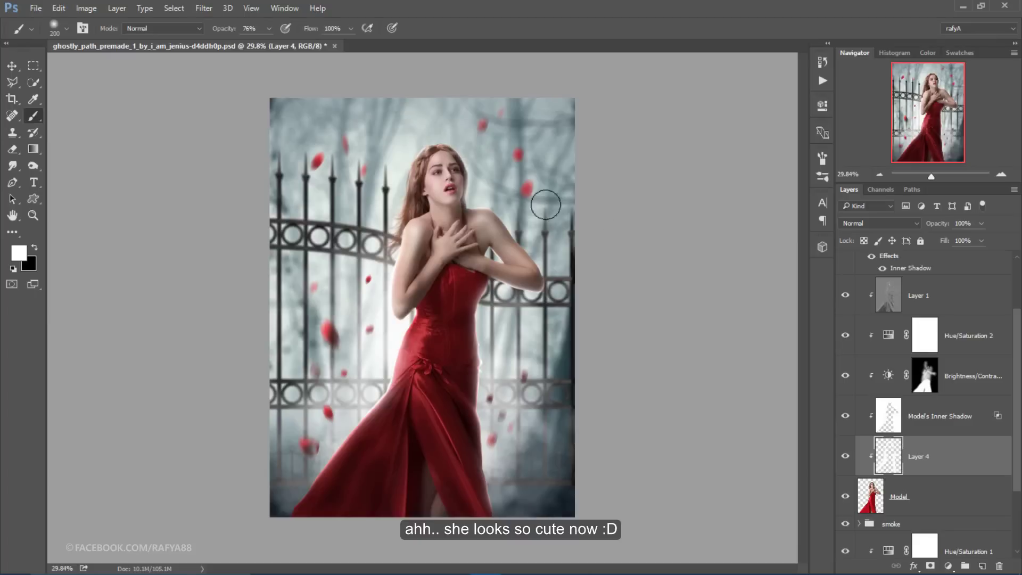
left_click(844, 456)
Show Layer 4 again and add a black Solid Color fill layer at about 34% opacity
left_click(845, 456)
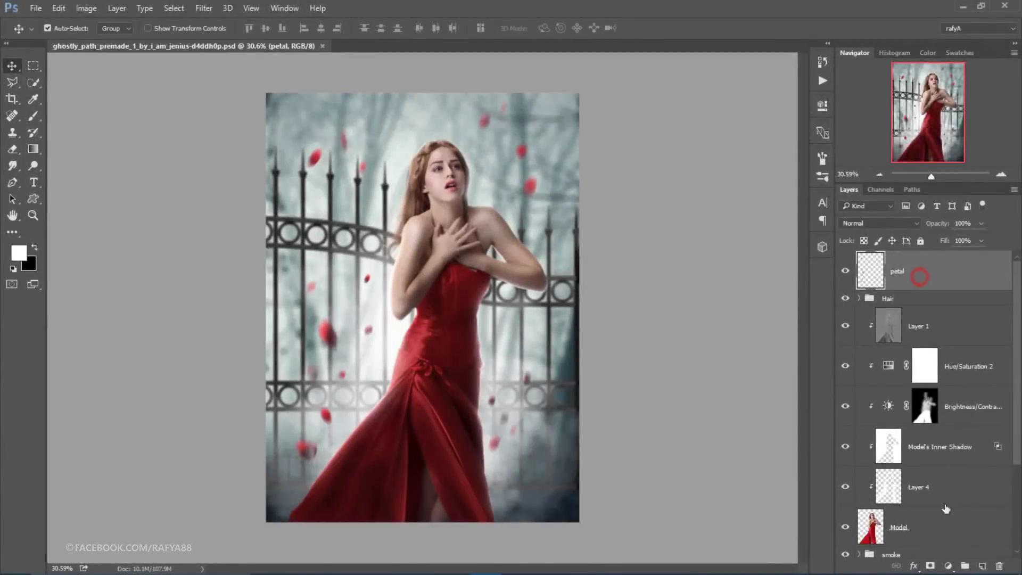
left_click(948, 566)
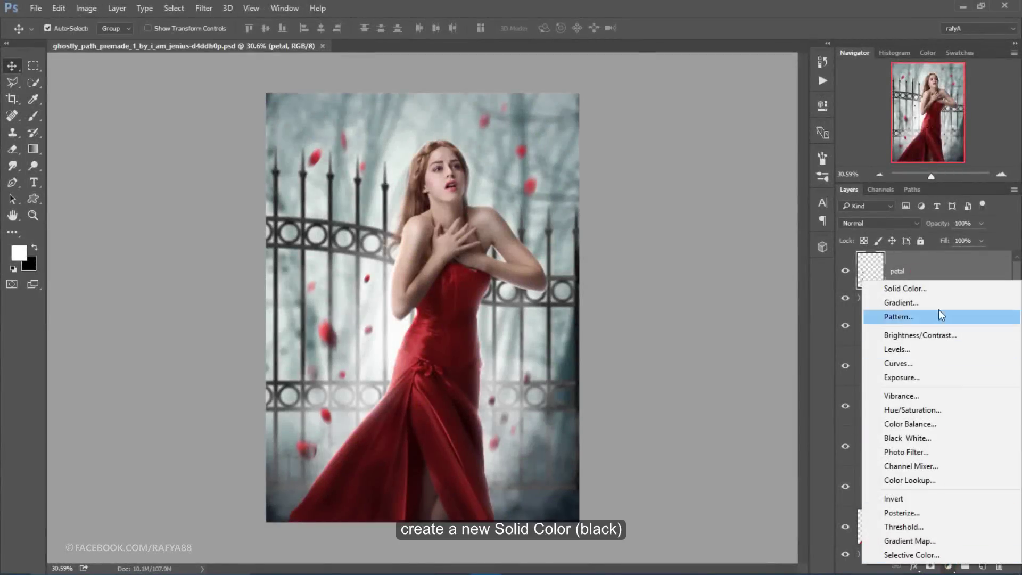
left_click(941, 288)
left_click_drag(734, 321, 657, 376)
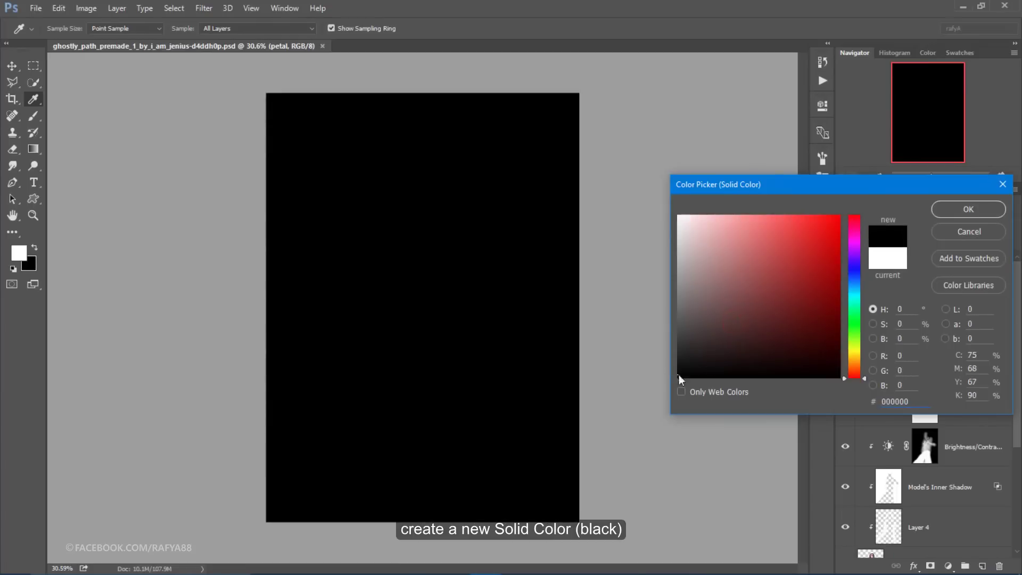
left_click(936, 211)
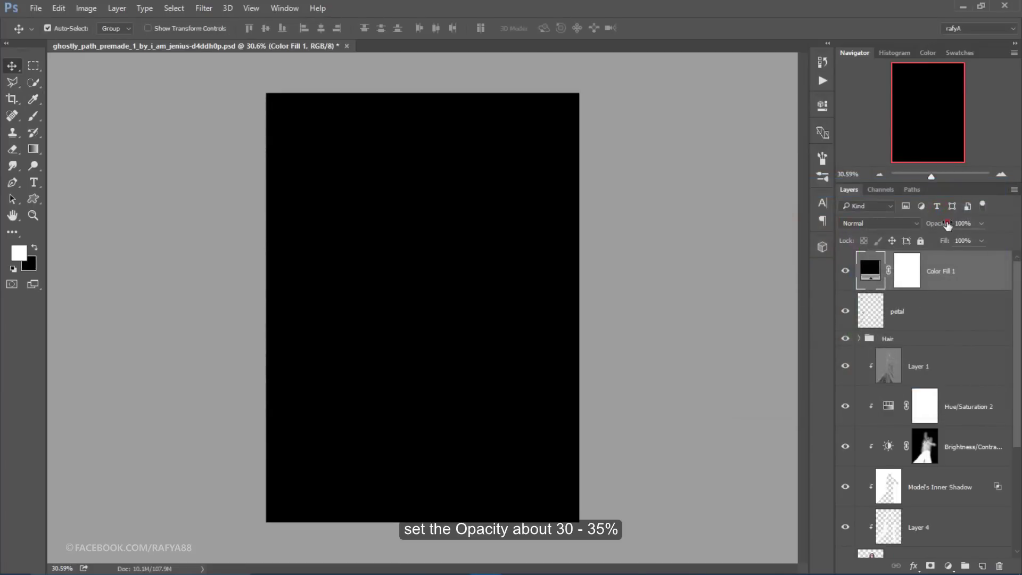
left_click_drag(878, 230, 898, 235)
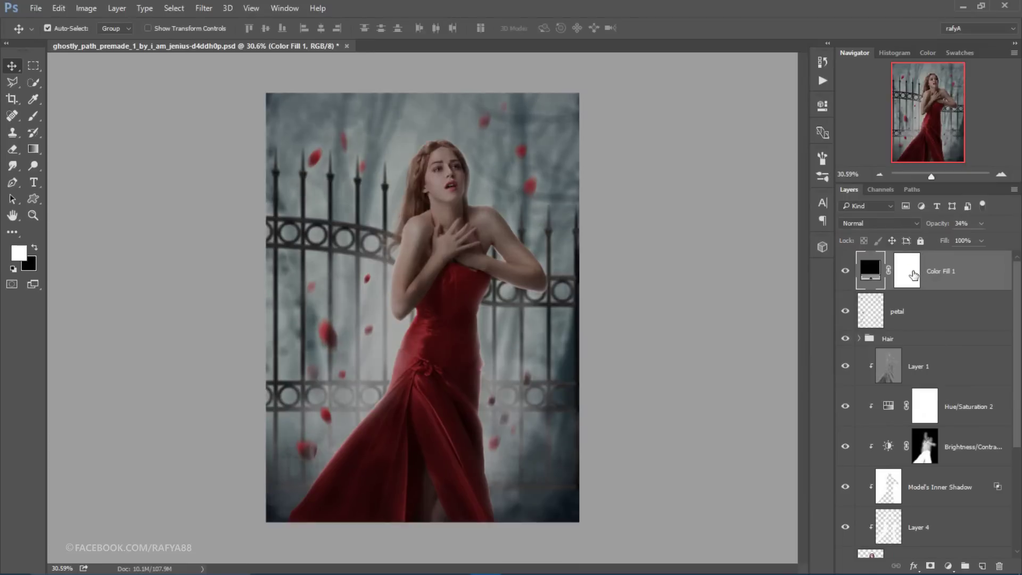
Paint black radial gradients on the fill's mask to clear the model, dress and face, then compare
left_click(913, 275)
key("x")
left_click(34, 150)
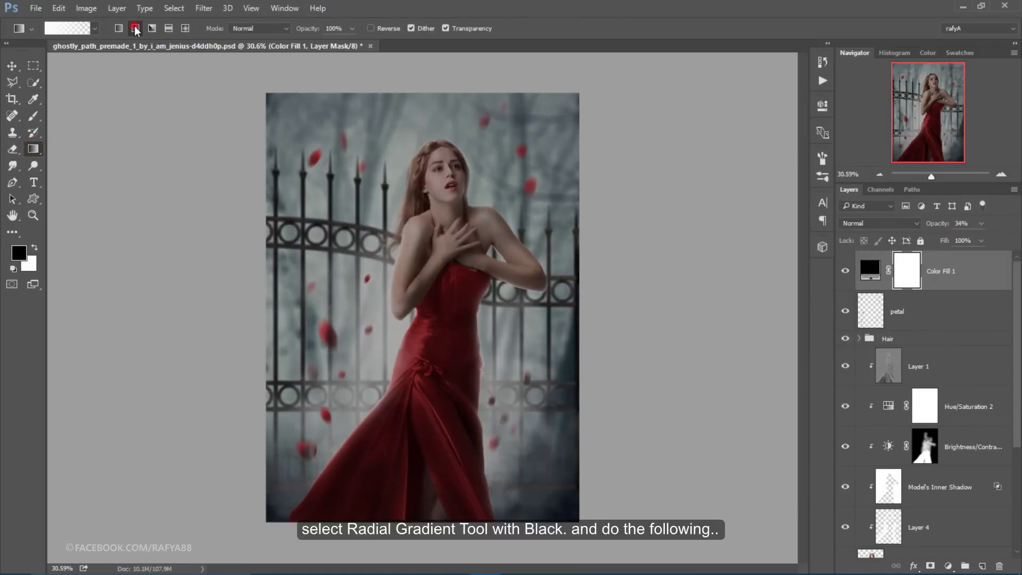
left_click(34, 247)
left_click_drag(444, 235, 389, 489)
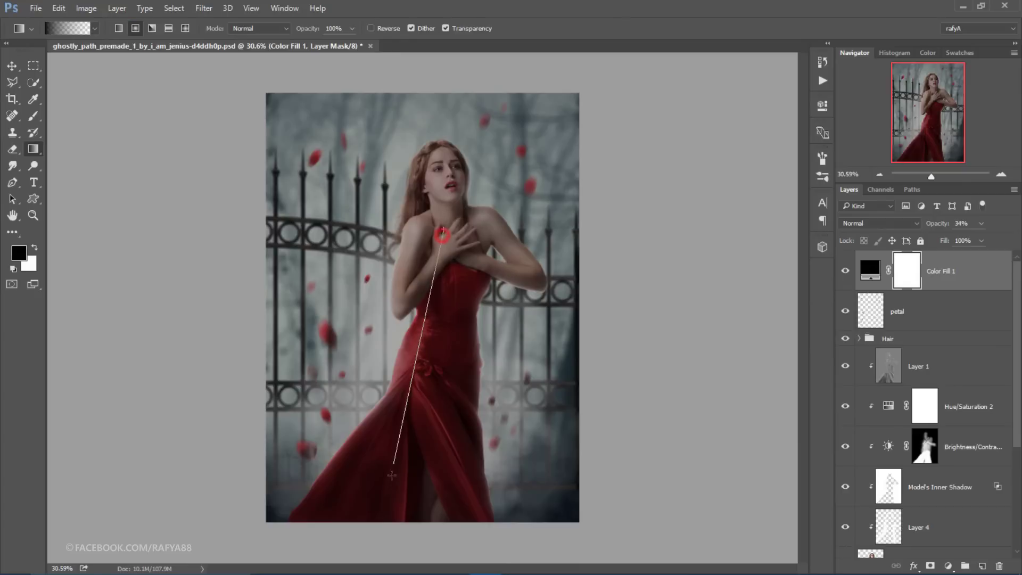
left_click_drag(438, 276, 423, 361)
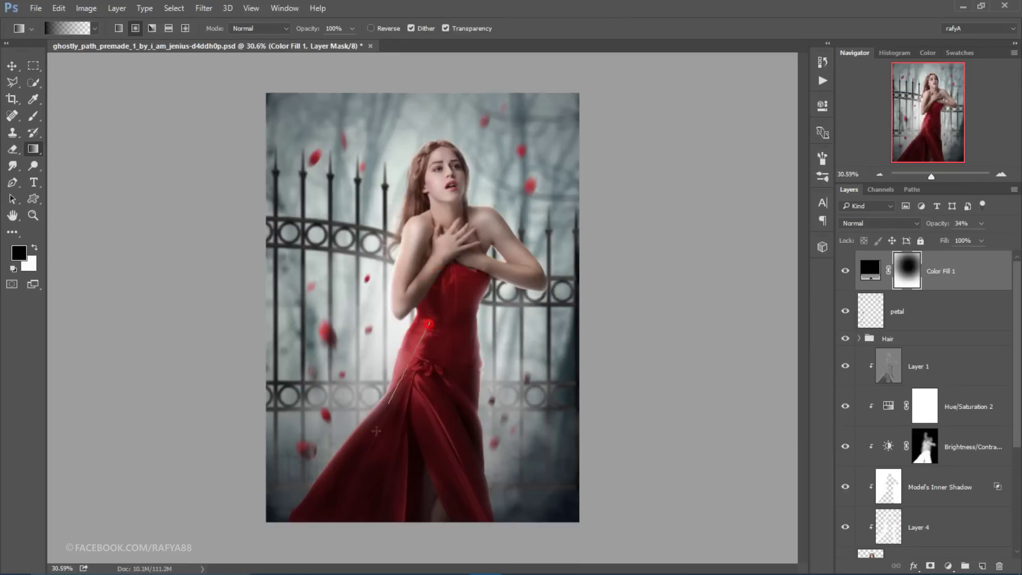
left_click_drag(376, 431, 377, 431)
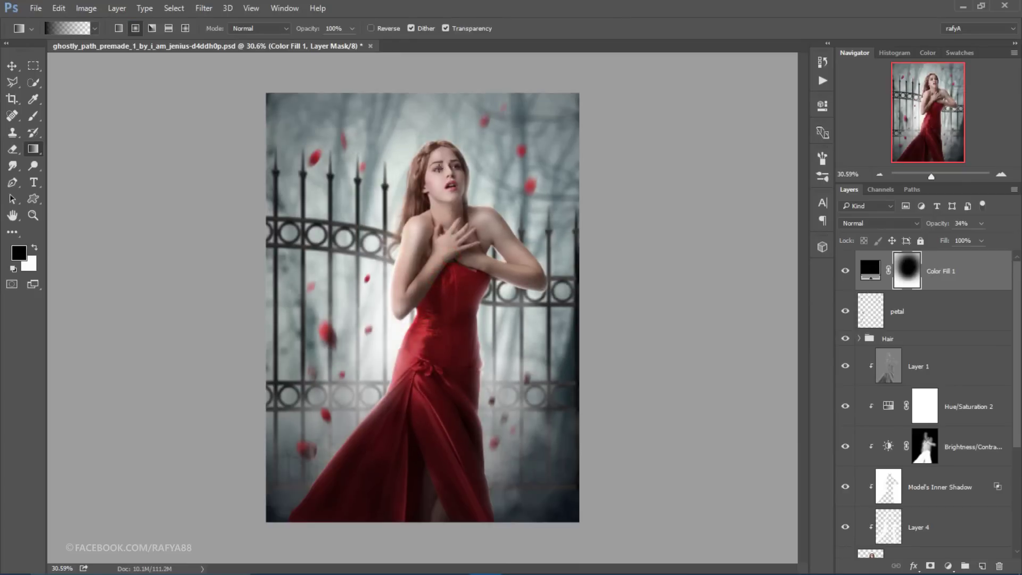
left_click_drag(436, 168, 436, 169)
left_click_drag(439, 204, 439, 205)
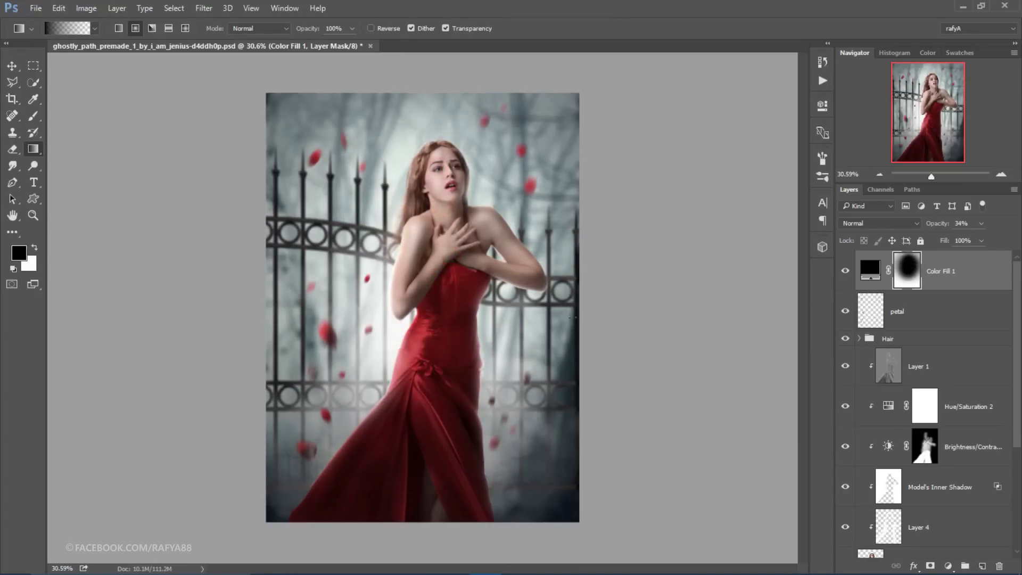
scroll(761, 293, "down", 1)
left_click(844, 271)
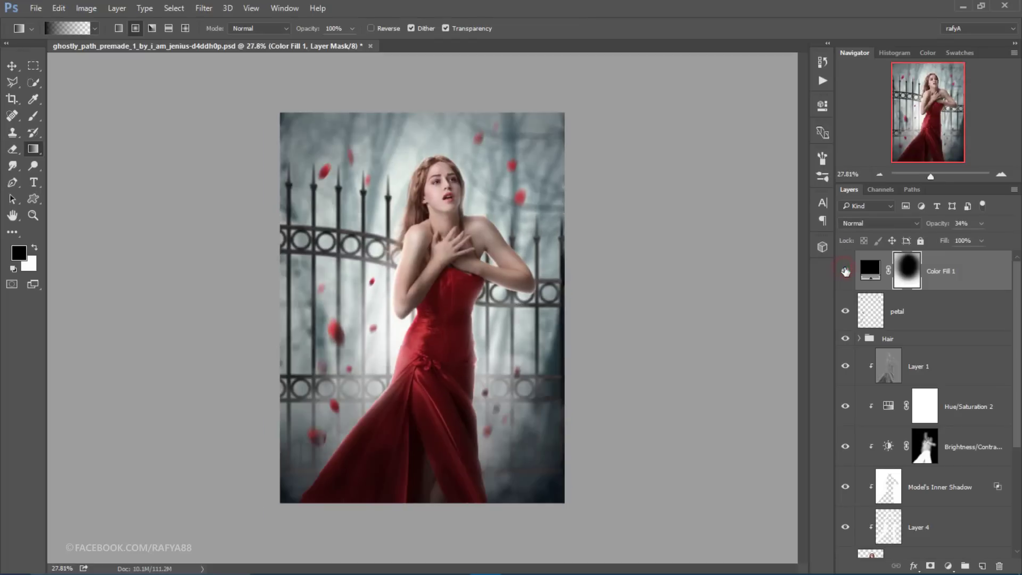
Set a new Color Balance layer's midtones to -15, +15, +15, then toggle it to compare
left_click(974, 277)
left_click(948, 566)
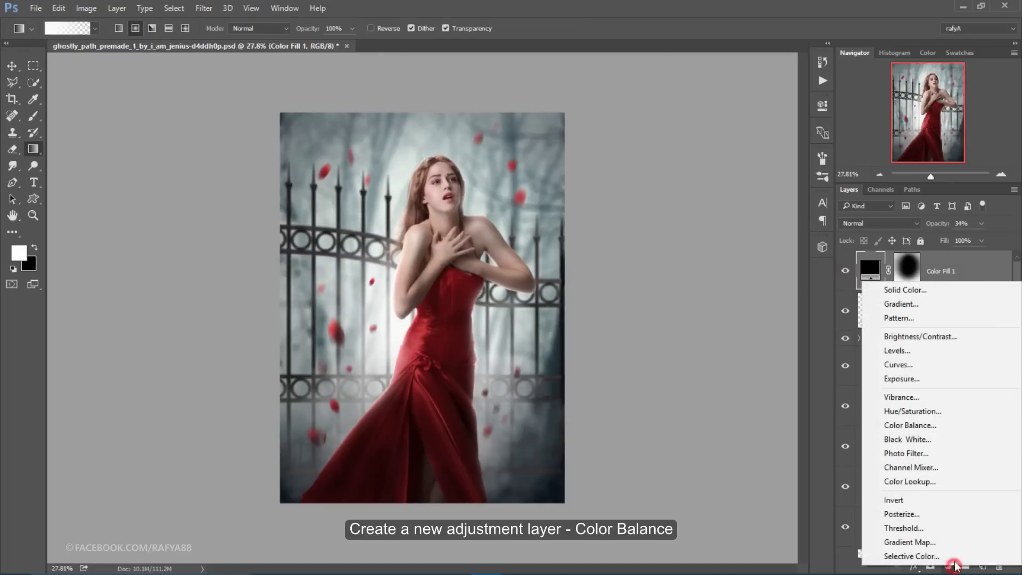
left_click(982, 426)
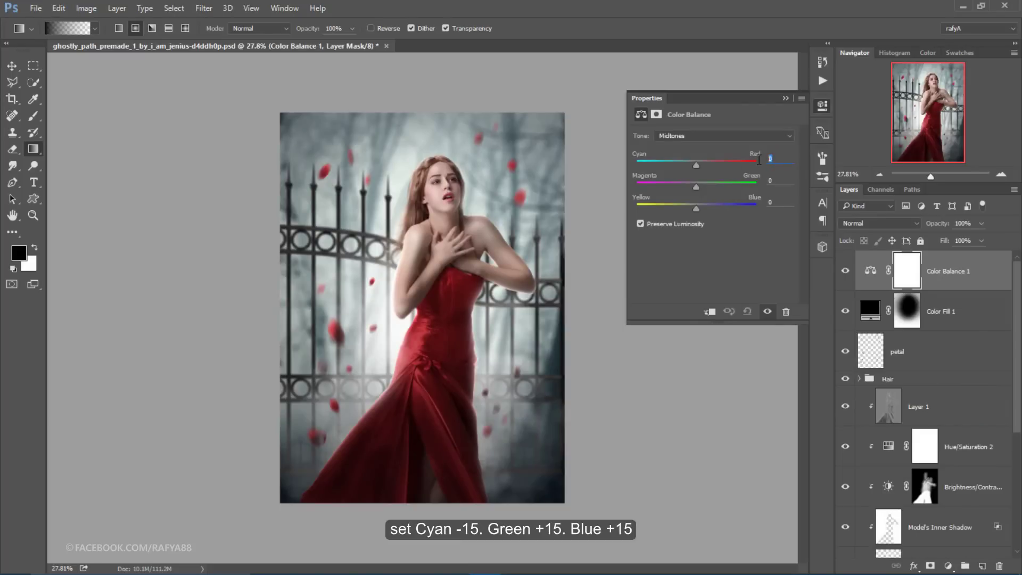
type("-15")
double_click(776, 179)
type("15")
double_click(773, 202)
type("15")
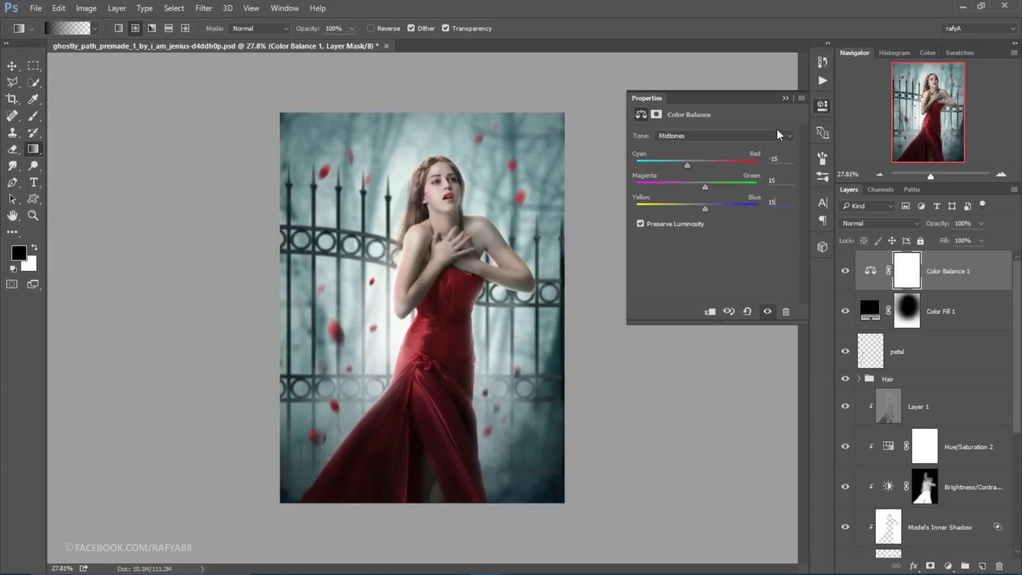
left_click(784, 98)
left_click(844, 271)
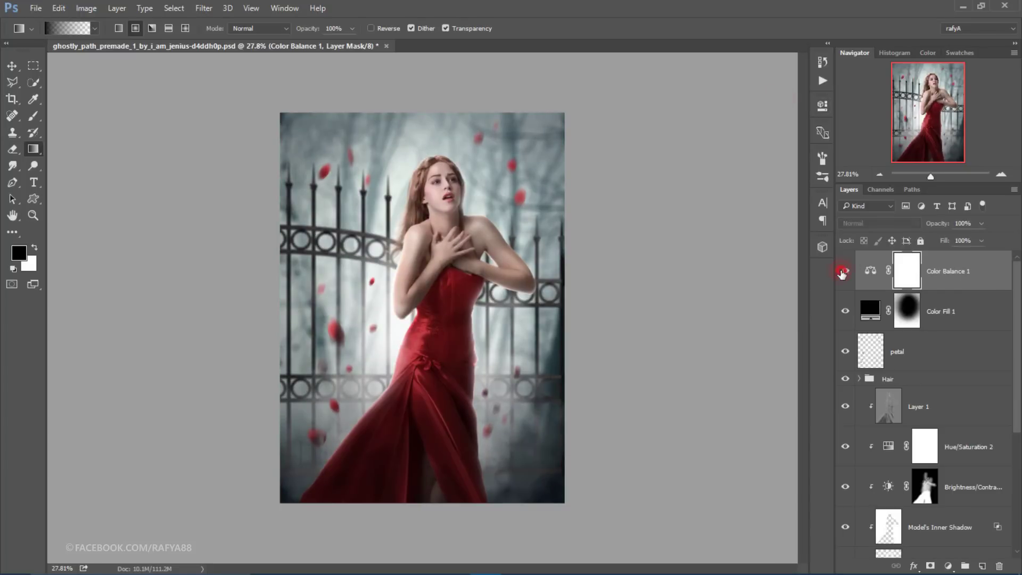
left_click(845, 271)
scroll(617, 261, "up", 1)
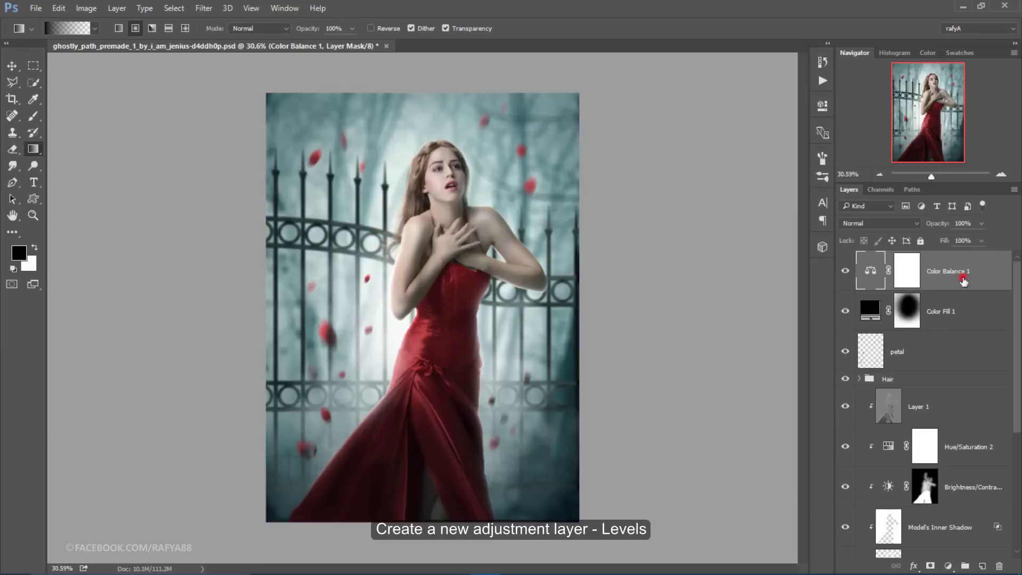
Add a Levels adjustment layer with the RGB output black raised to 7
left_click(966, 280)
left_click(956, 565)
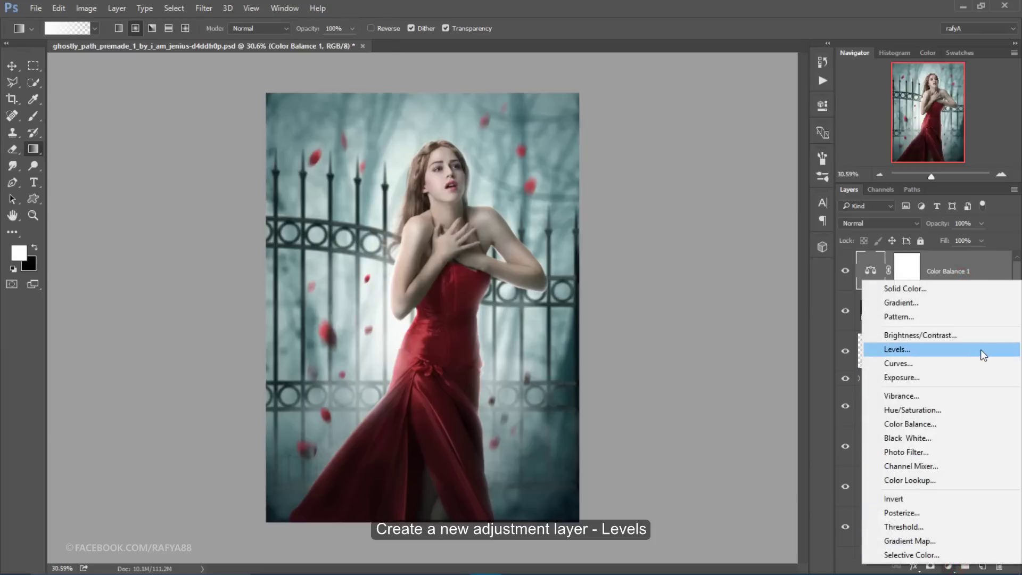
left_click(981, 349)
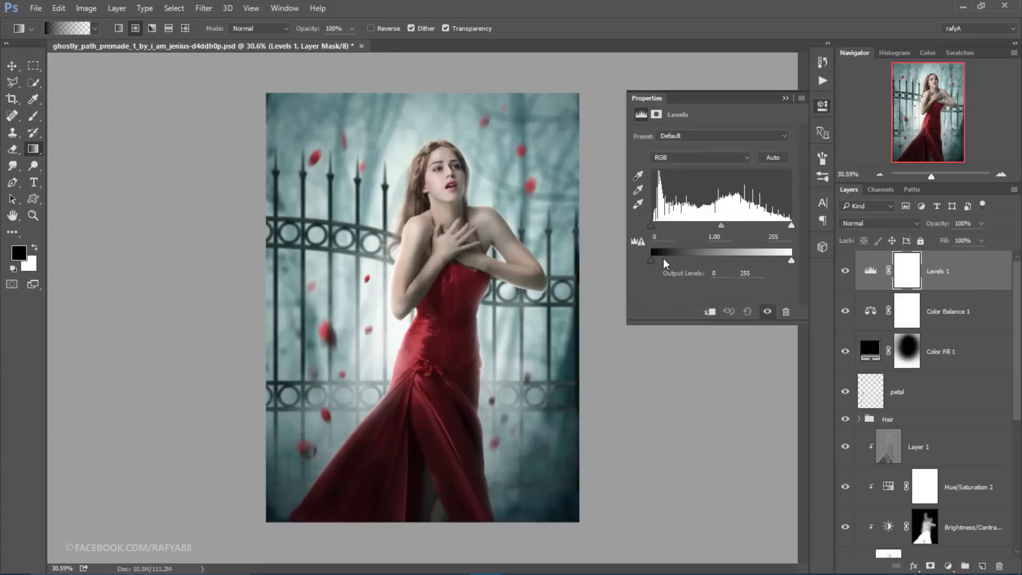
left_click_drag(655, 260, 655, 261)
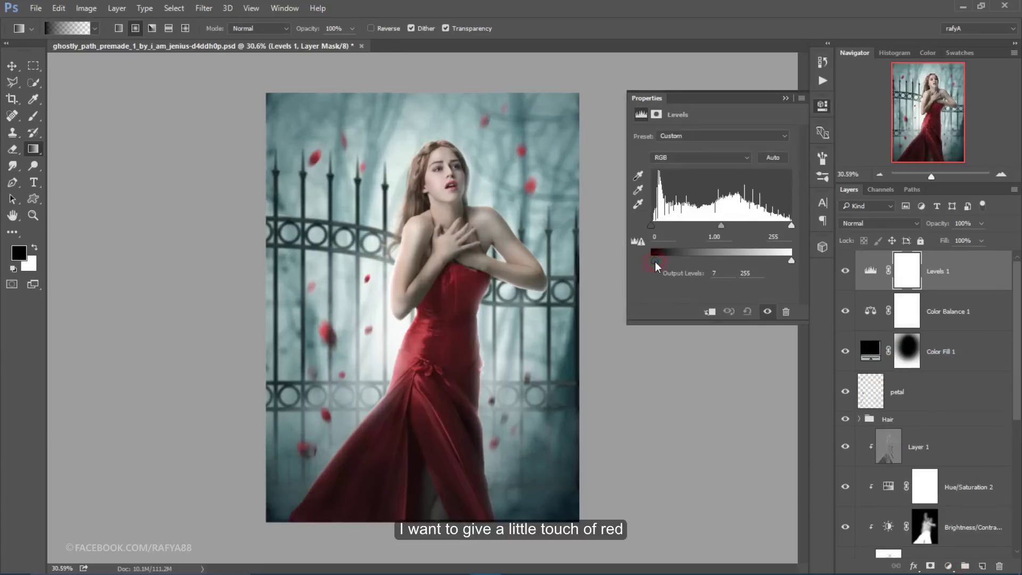
Set Blue output black to 12 and Red midtone gamma to 1.04, then toggle Levels to compare
left_click(686, 158)
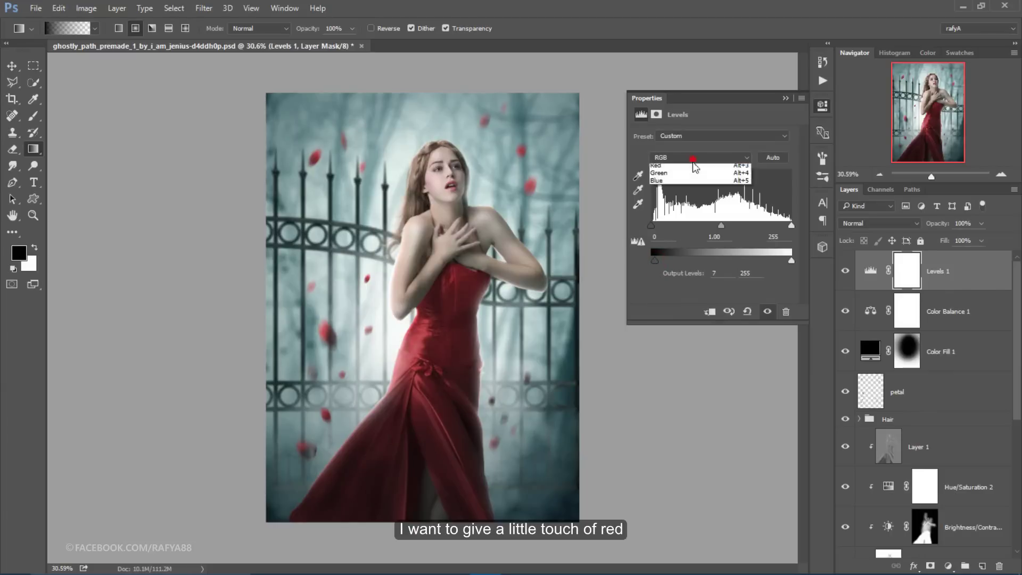
left_click(691, 193)
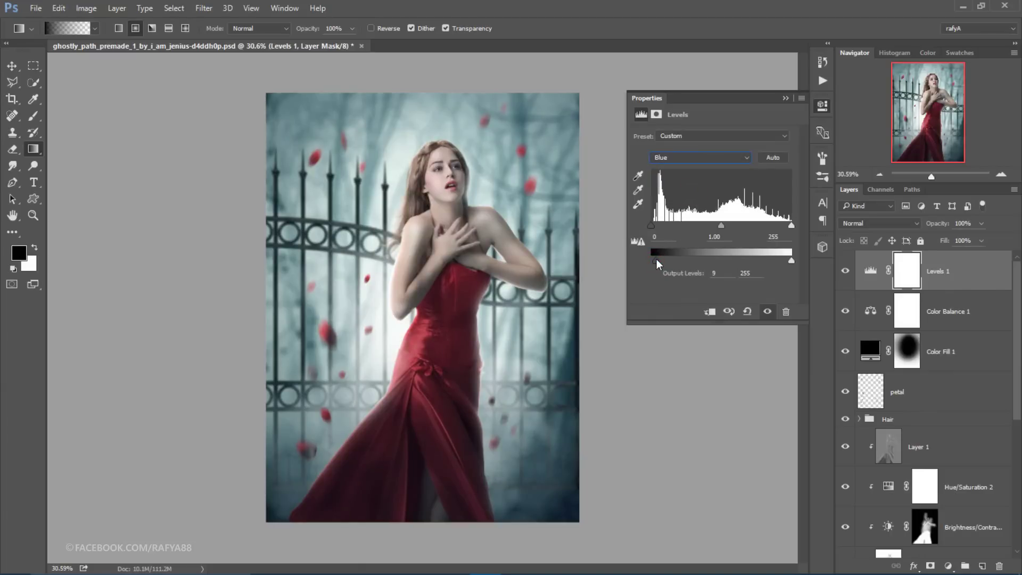
left_click_drag(656, 259, 657, 259)
left_click(704, 175)
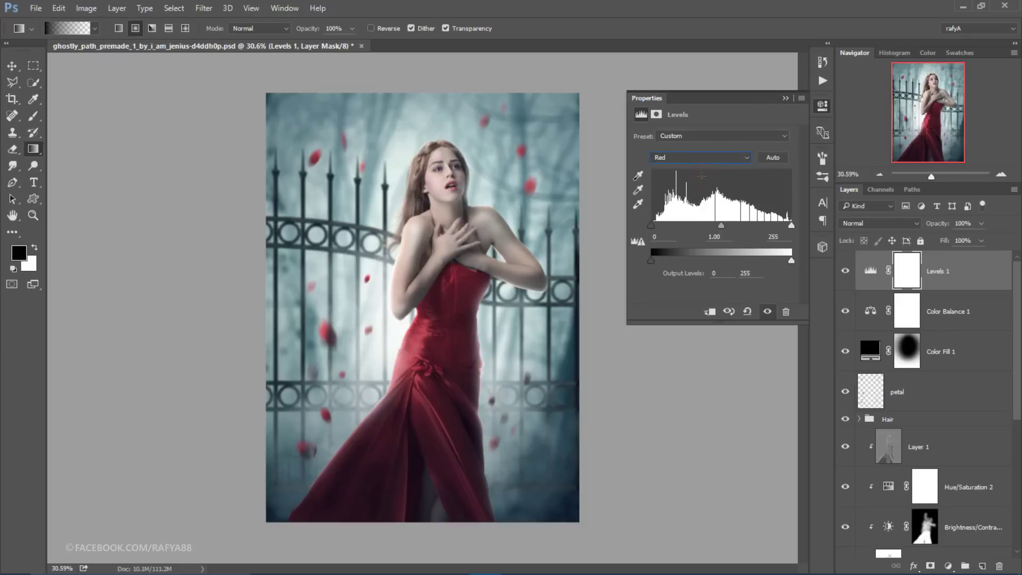
left_click_drag(721, 226, 718, 224)
left_click(786, 98)
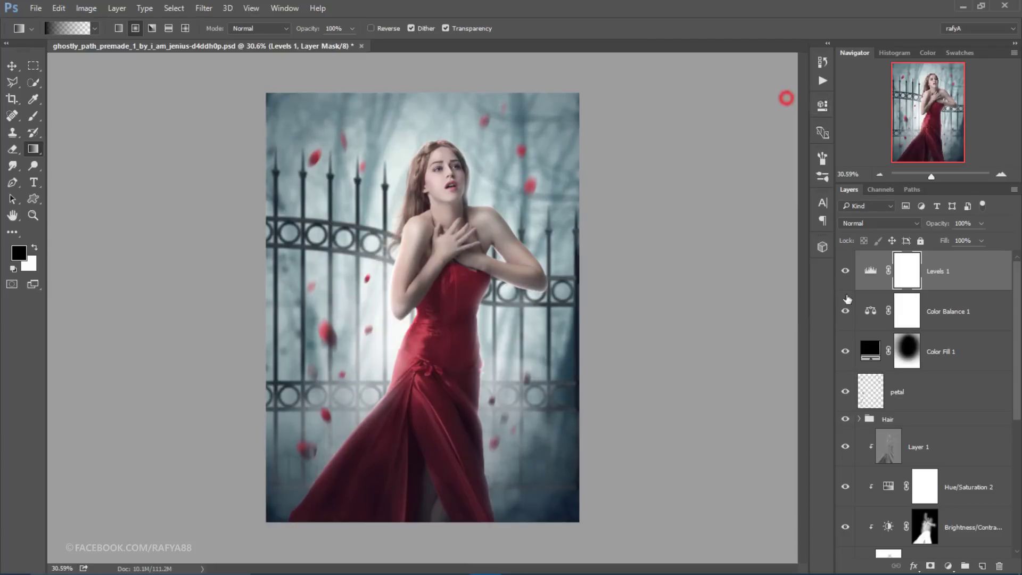
left_click(846, 270)
left_click(847, 270)
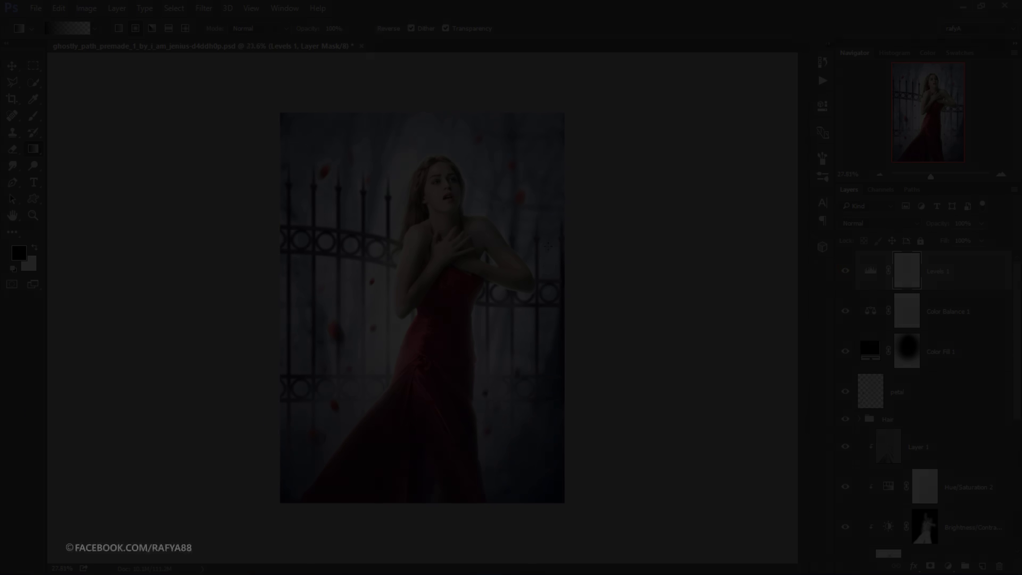
Create a merged copy of all visible layers, duplicate it, and set the duplicate to Linear Light
key("ctrl+shift+alt+e")
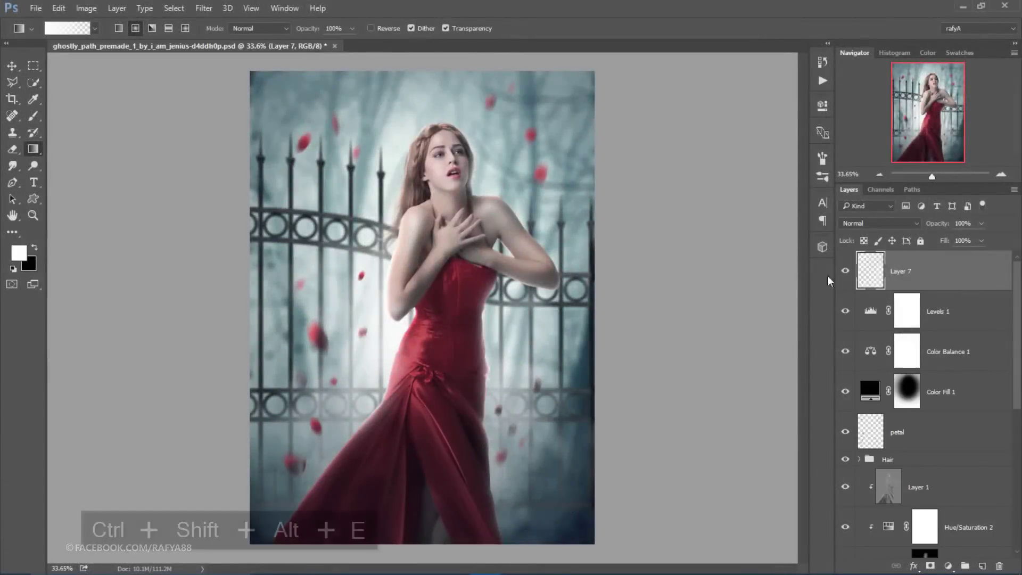
key("ctrl+j")
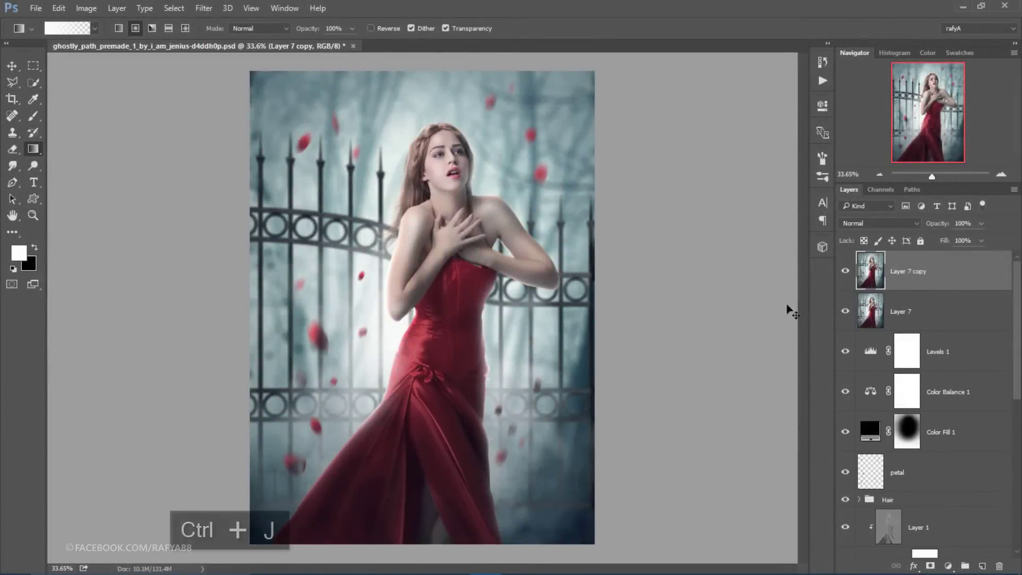
left_click(878, 223)
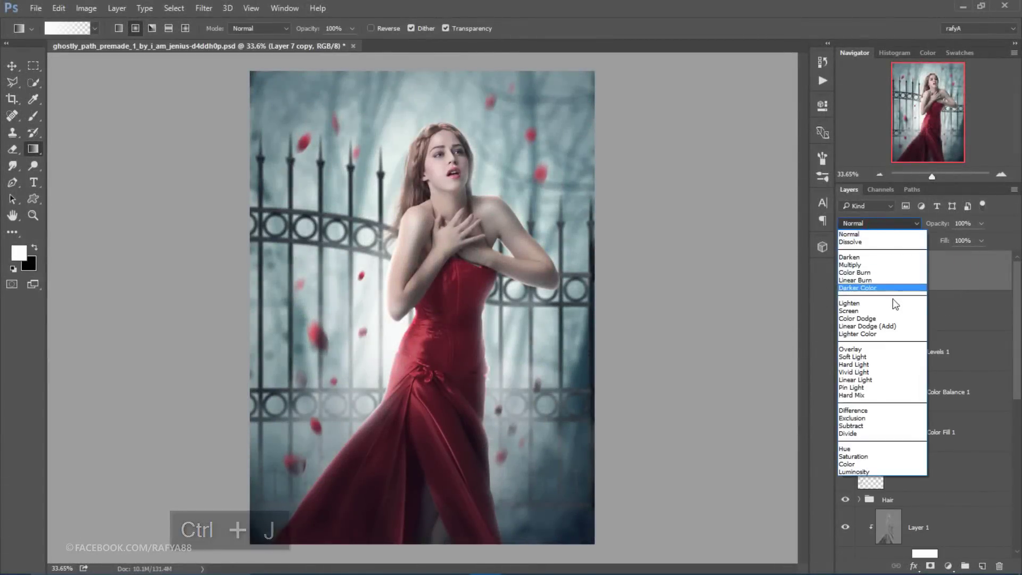
left_click(903, 379)
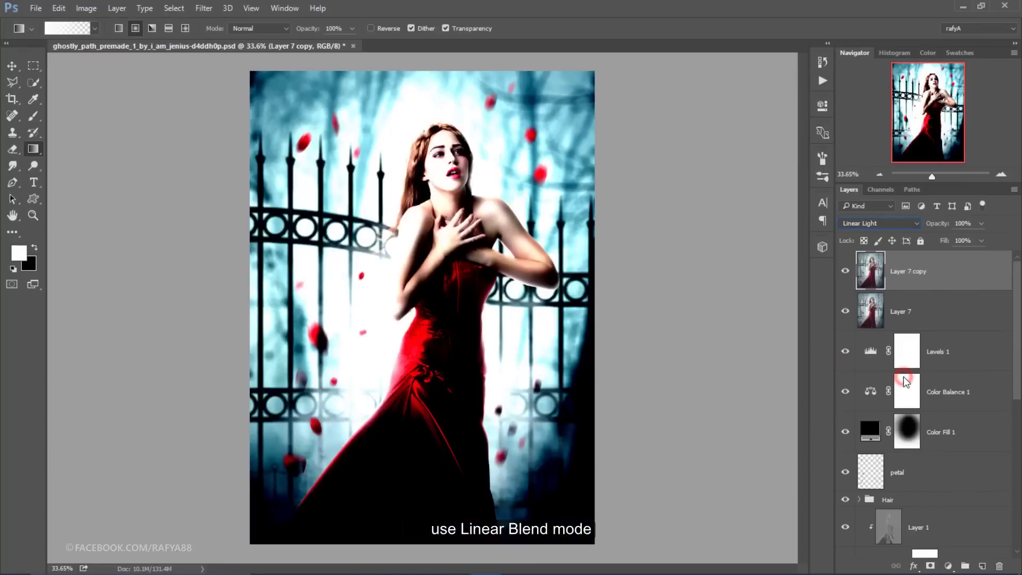
Apply a High Pass filter with 0.9-pixel radius to the copy and toggle it to compare
left_click(204, 8)
mouse_move(240, 257)
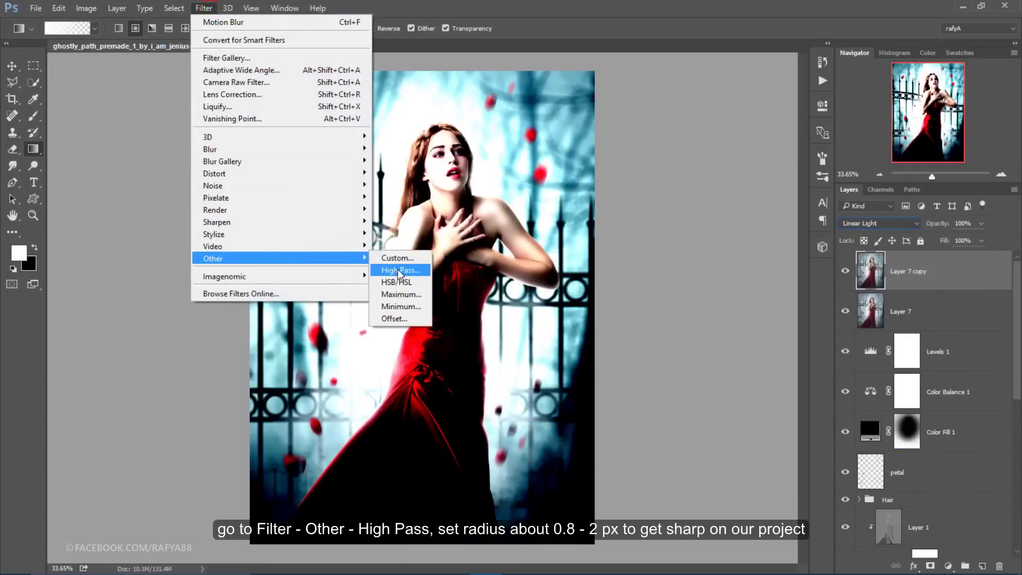
left_click(400, 270)
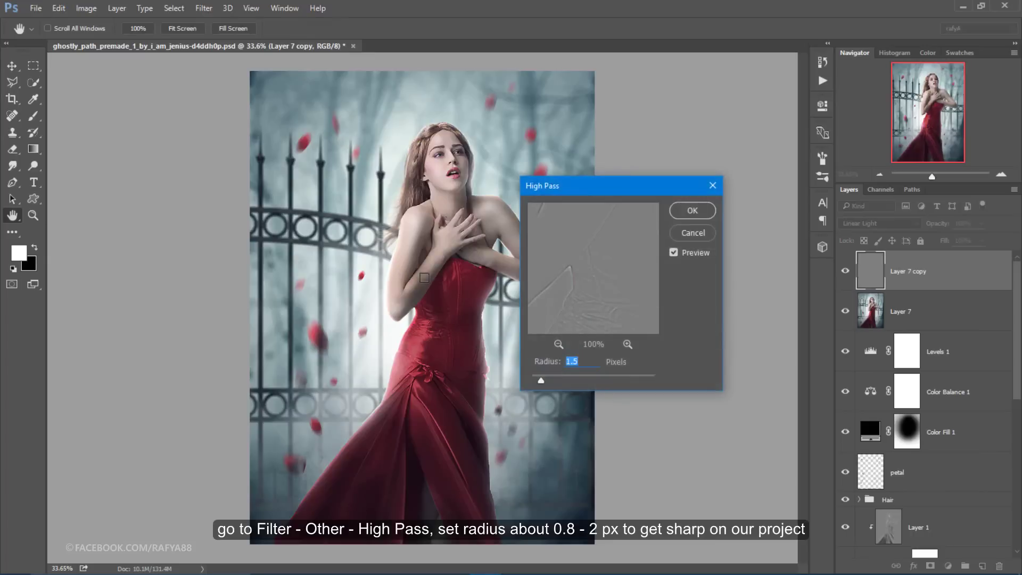
left_click_drag(575, 186, 637, 193)
left_click_drag(603, 387, 599, 385)
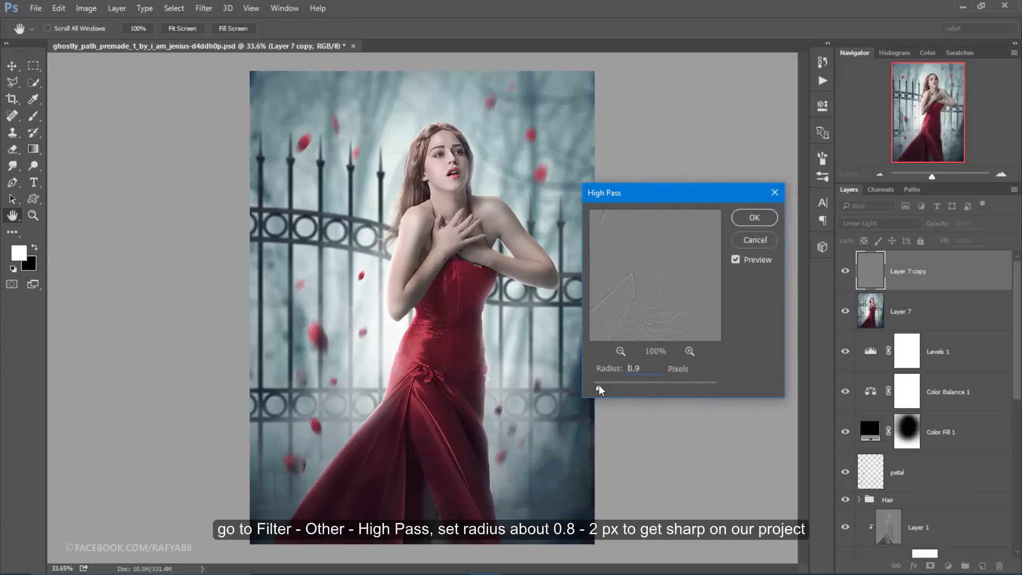
left_click(755, 216)
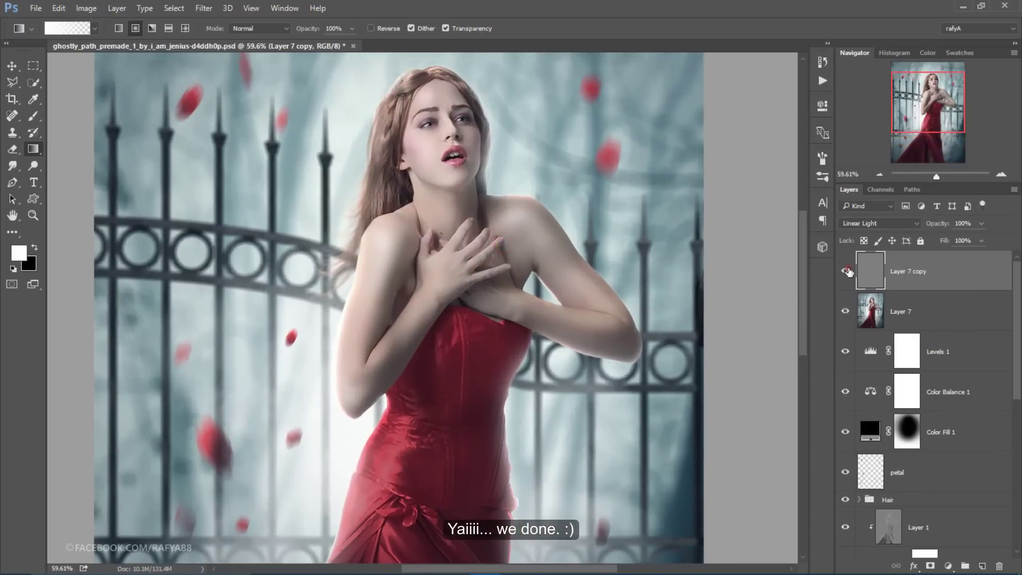
left_click(845, 271)
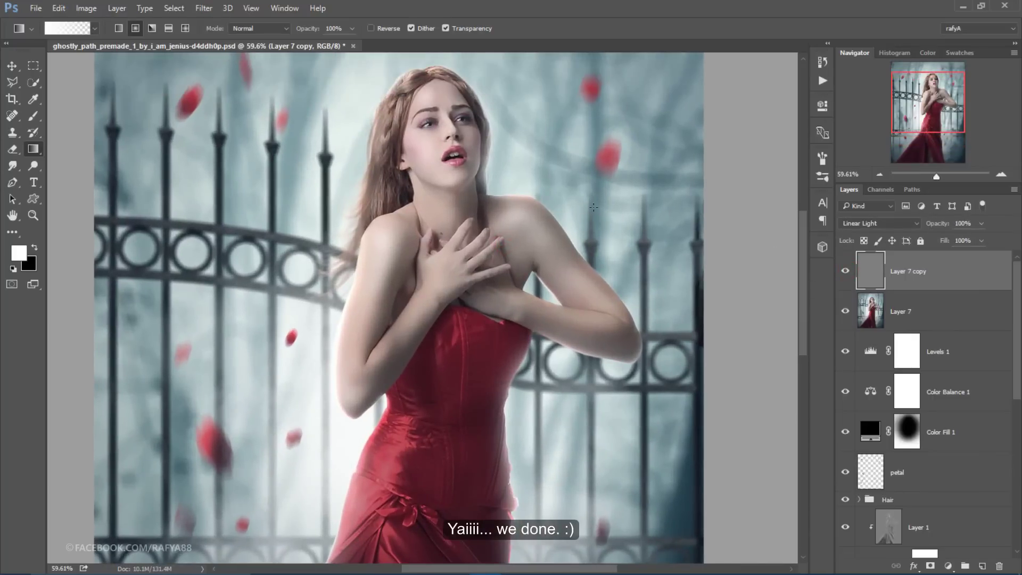